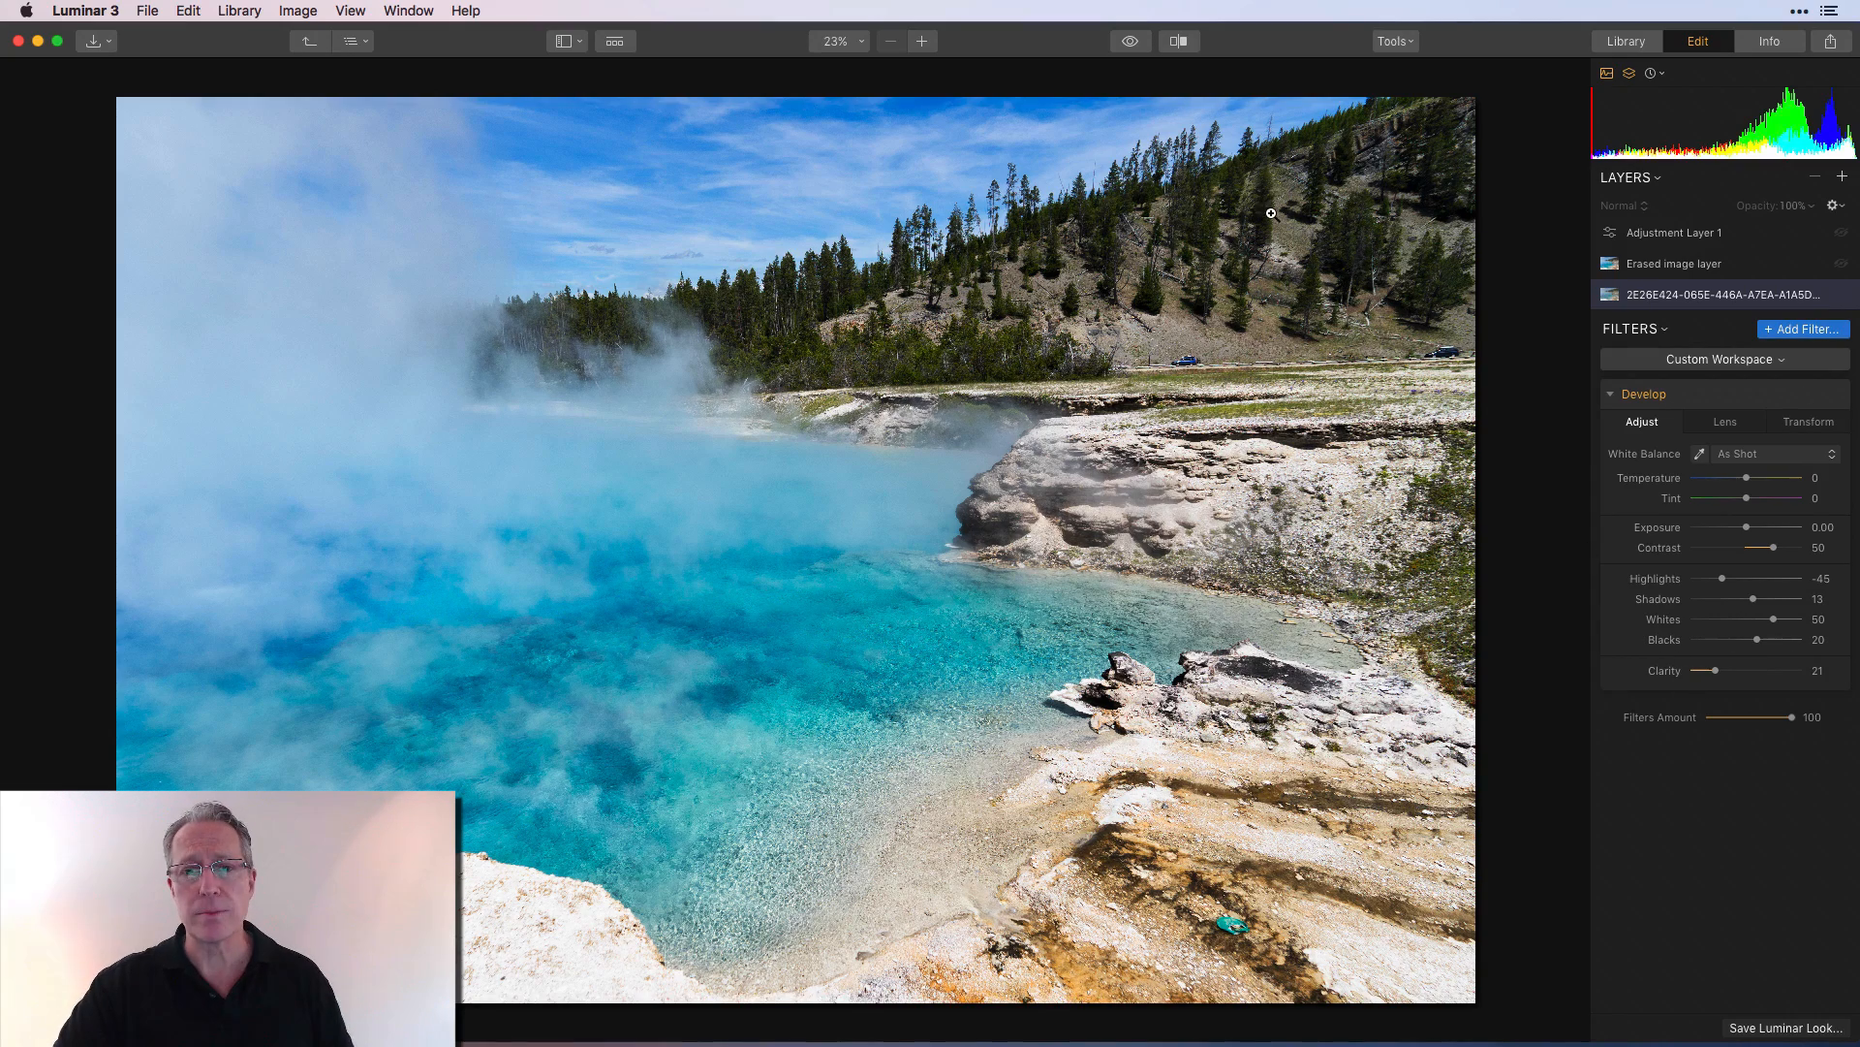
Compare the edited photo with its original and check the lens settings of the Develop filter.
left_click_drag(1129, 40, 1130, 40)
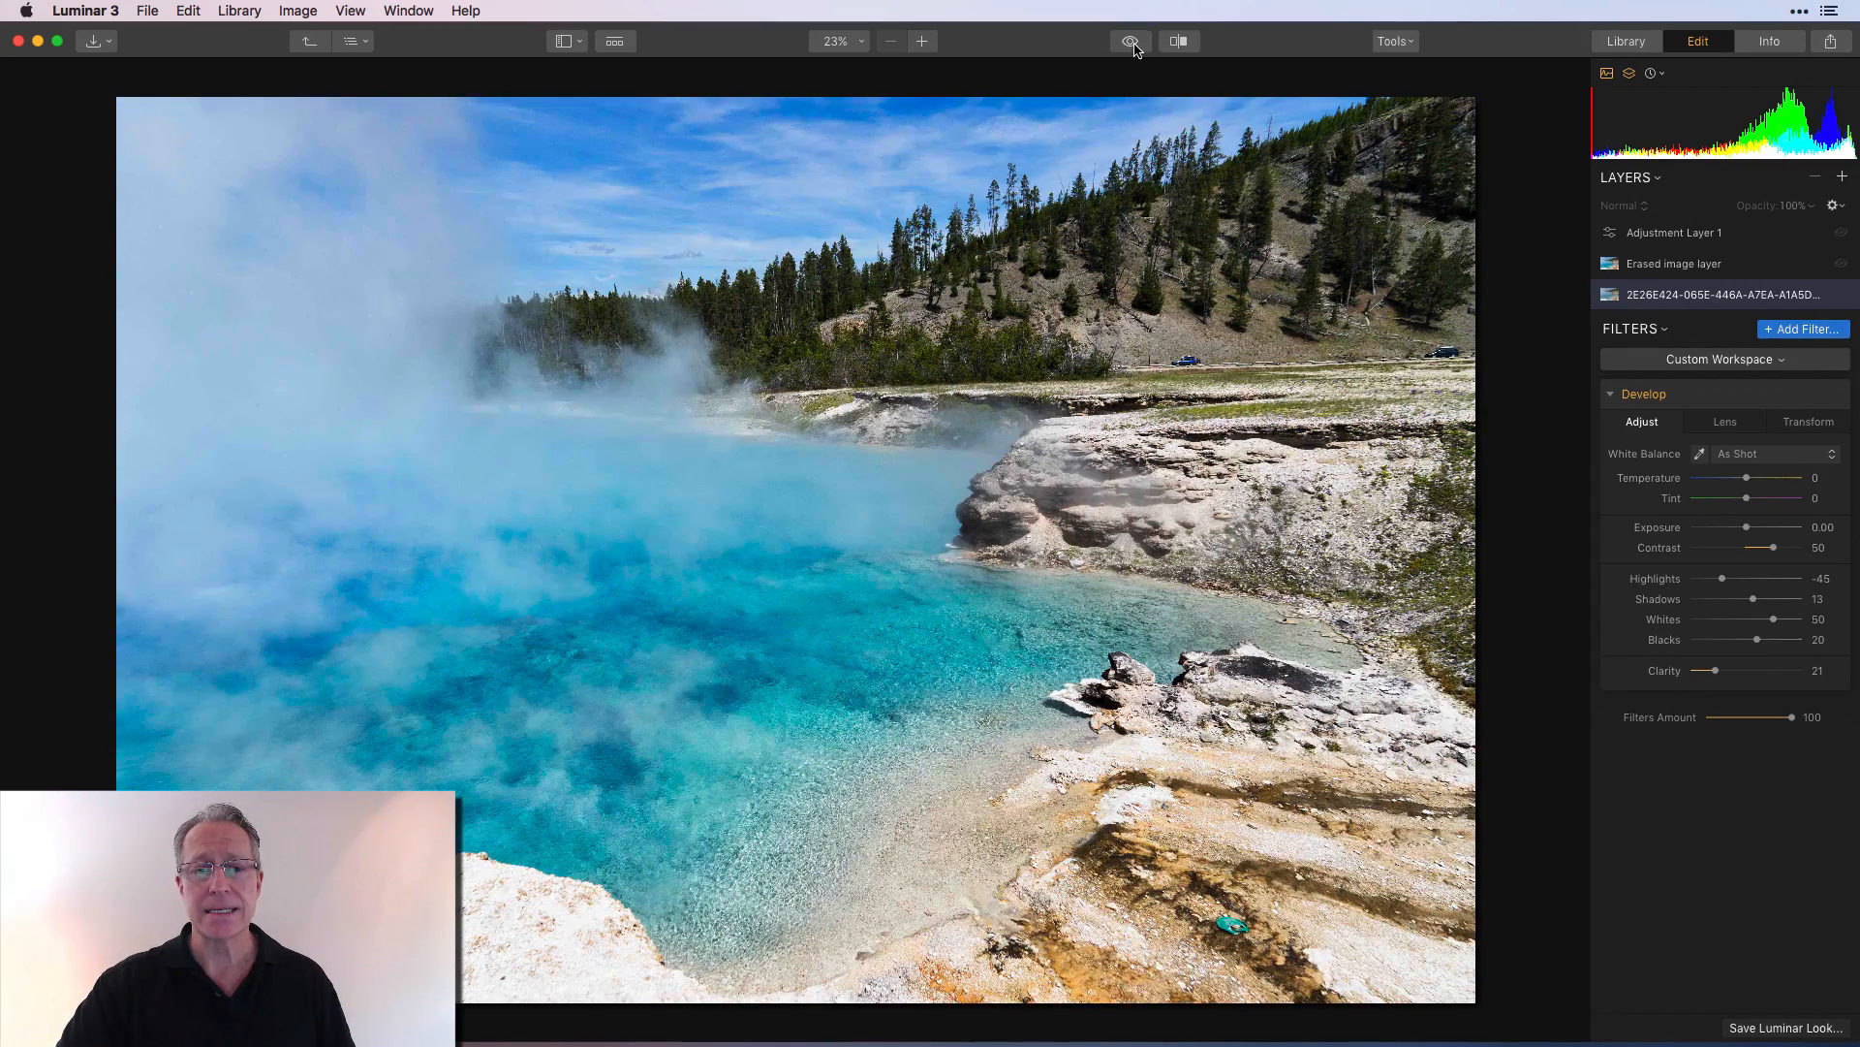
left_click(1725, 424)
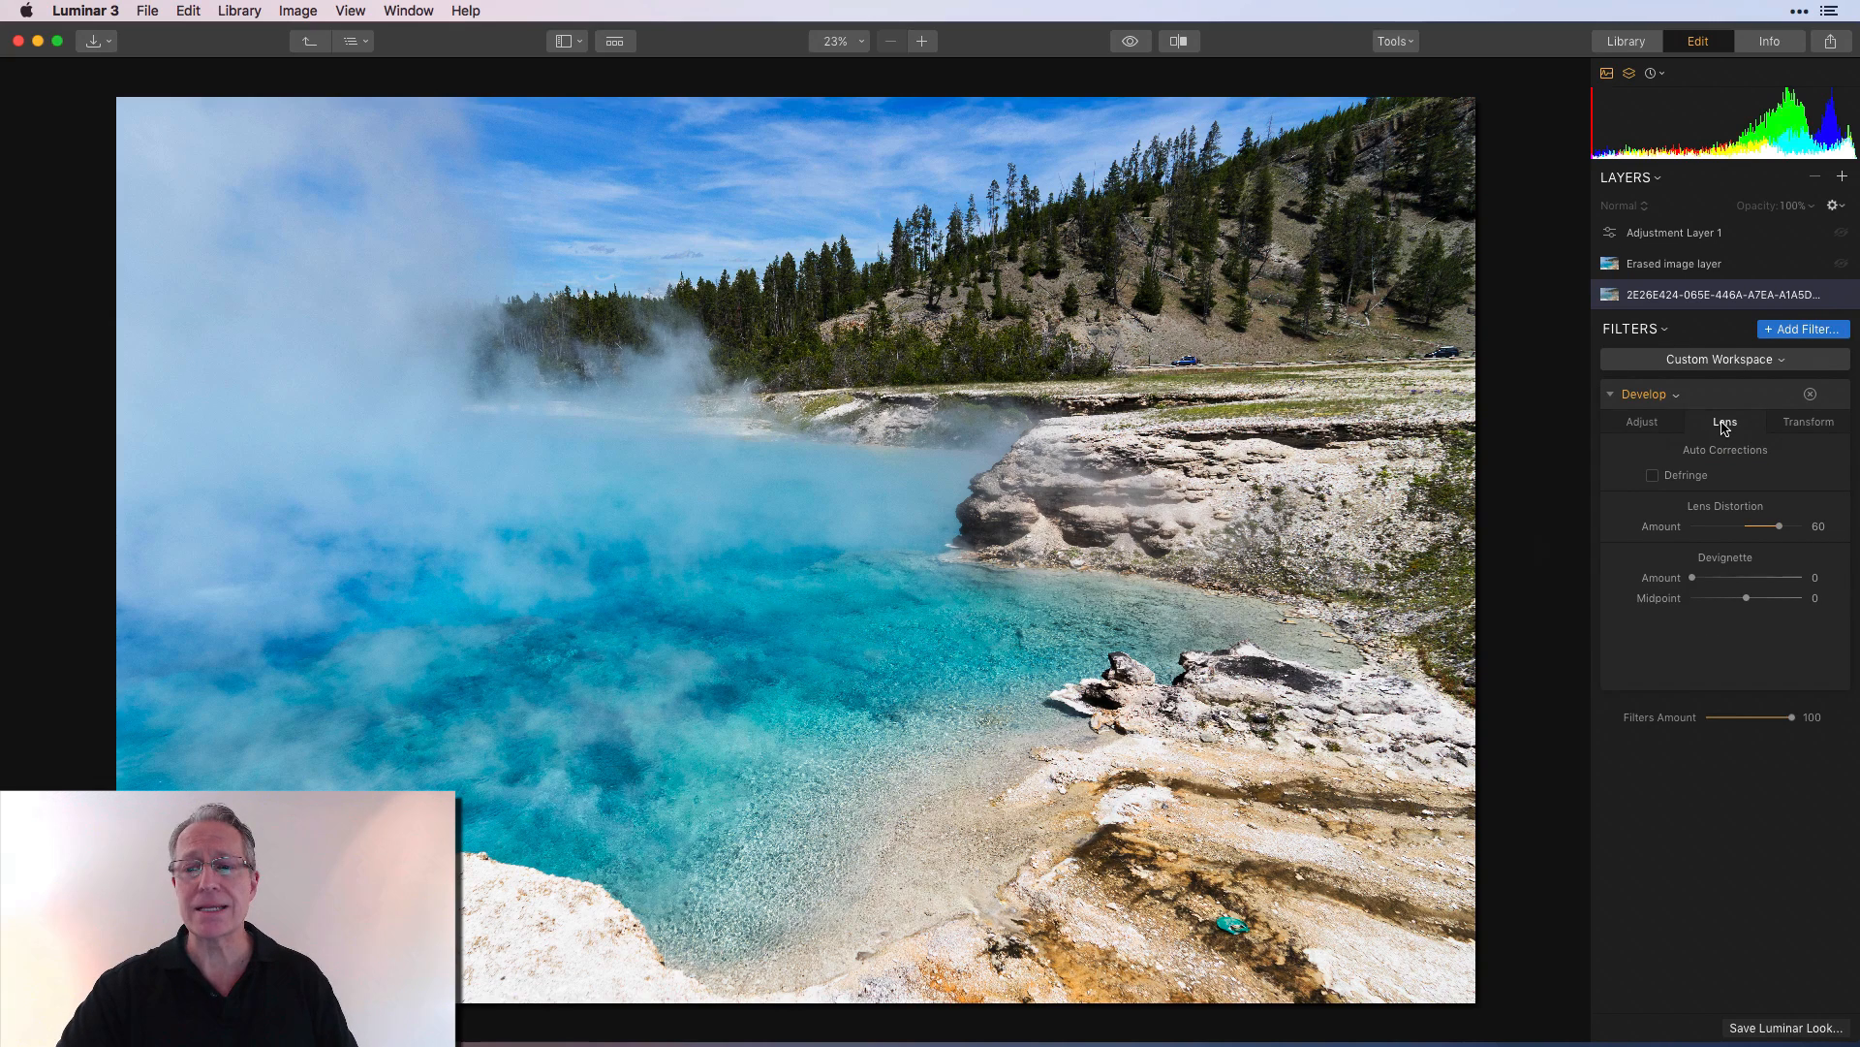
left_click(1646, 426)
left_click_drag(1130, 43, 1130, 42)
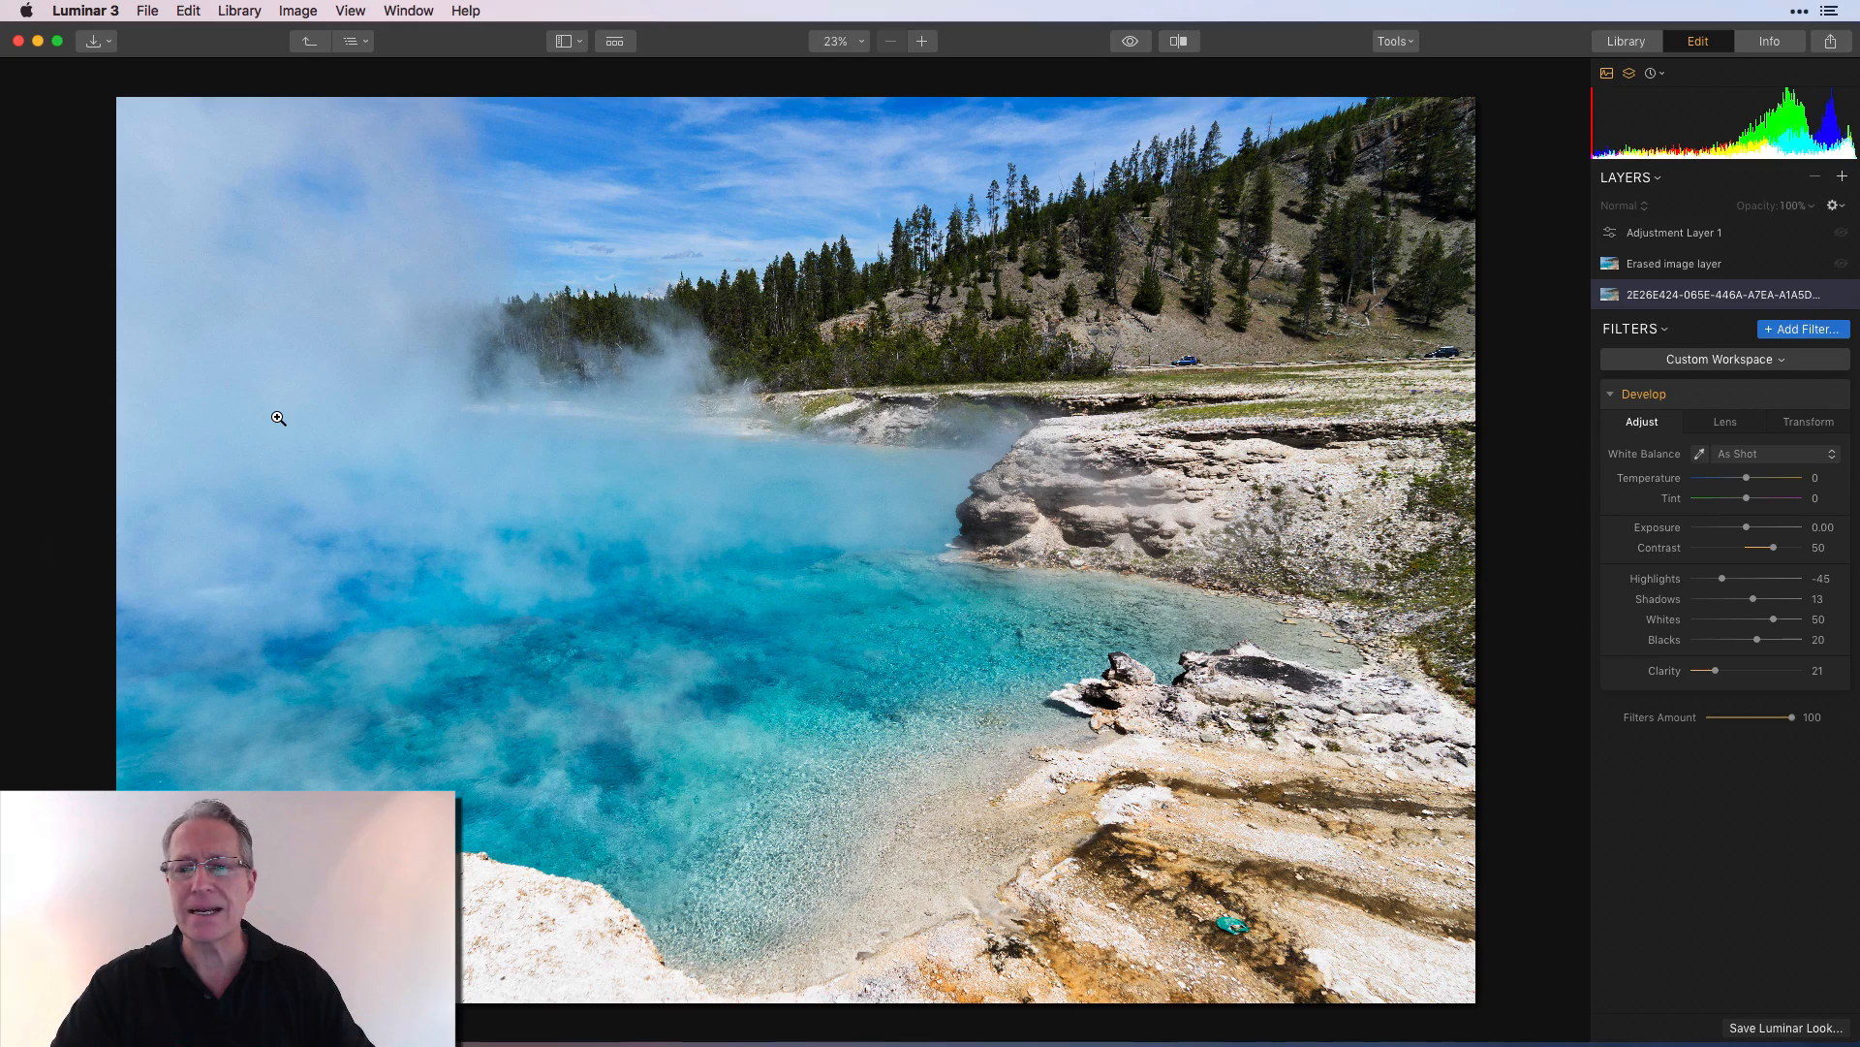
Try a cooler Develop temperature of -39 on the base image, then reset the temperature.
left_click_drag(1736, 485, 1726, 481)
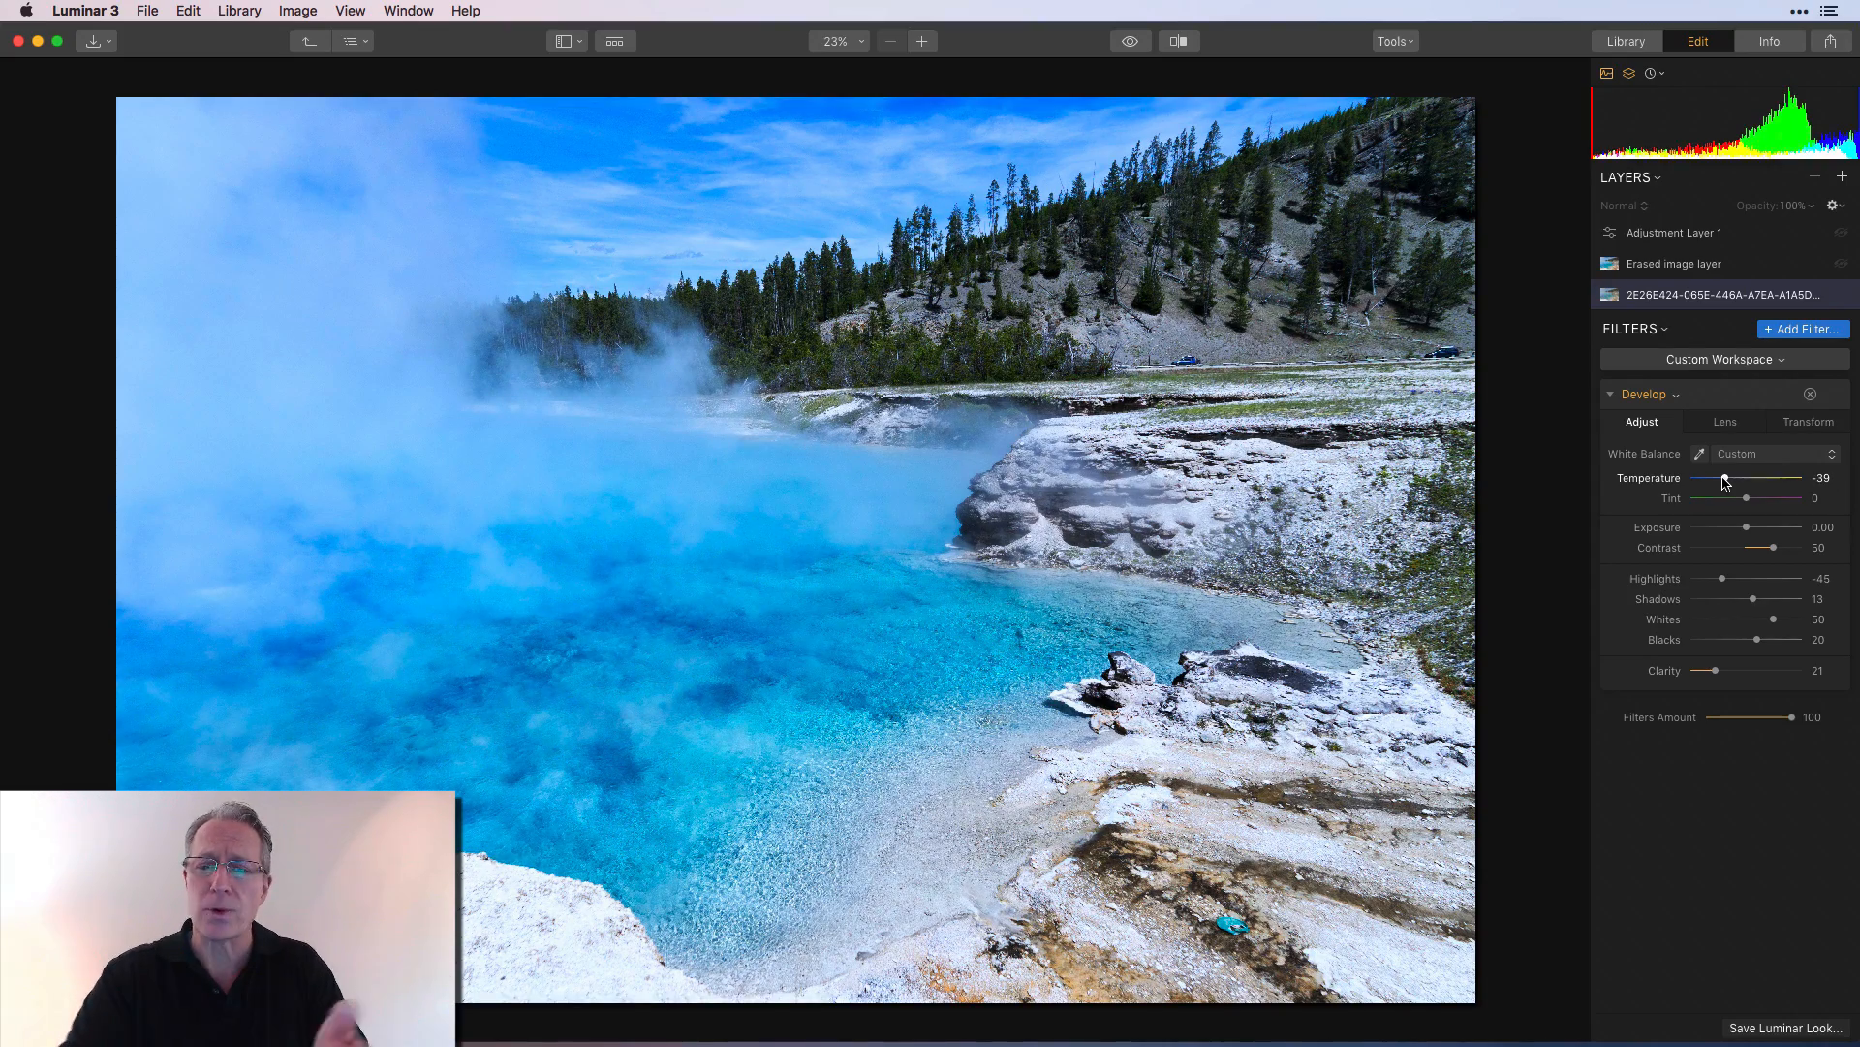
double_click(1657, 478)
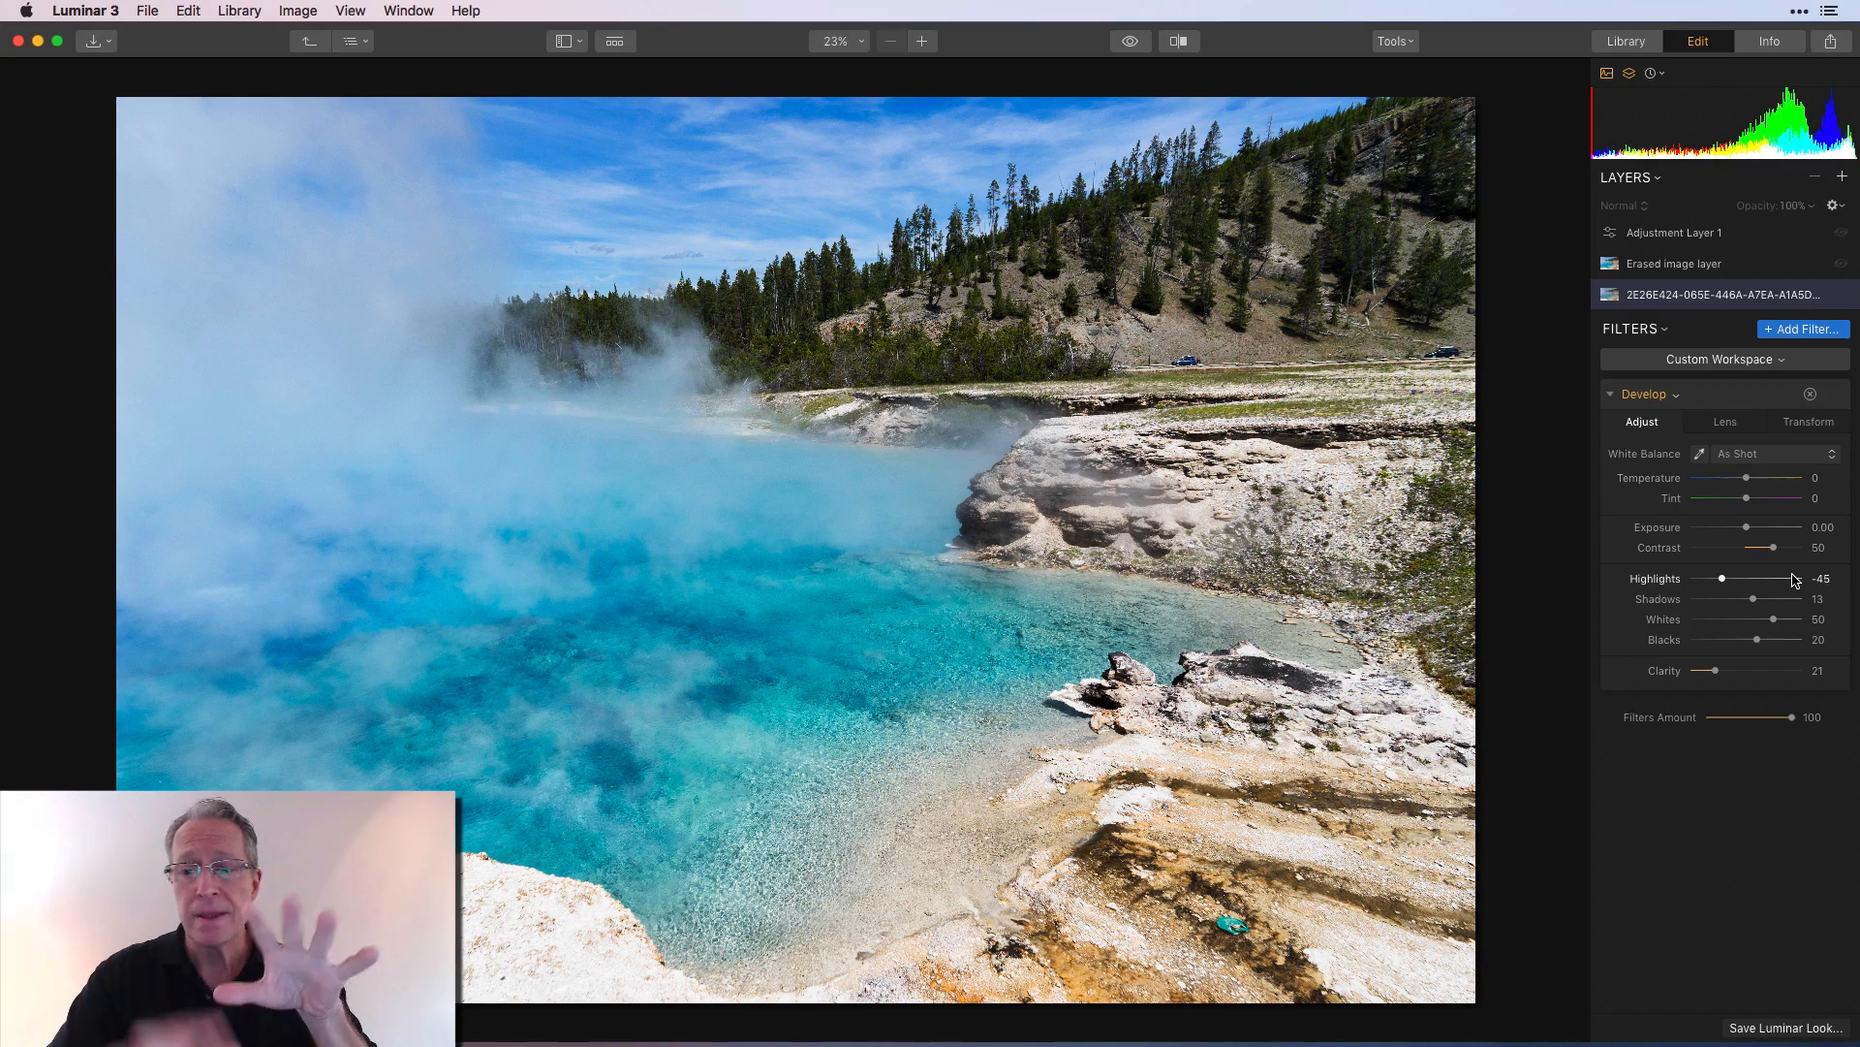
Turn on the Erased image layer, comparing the photo with and without it.
left_click(1709, 277)
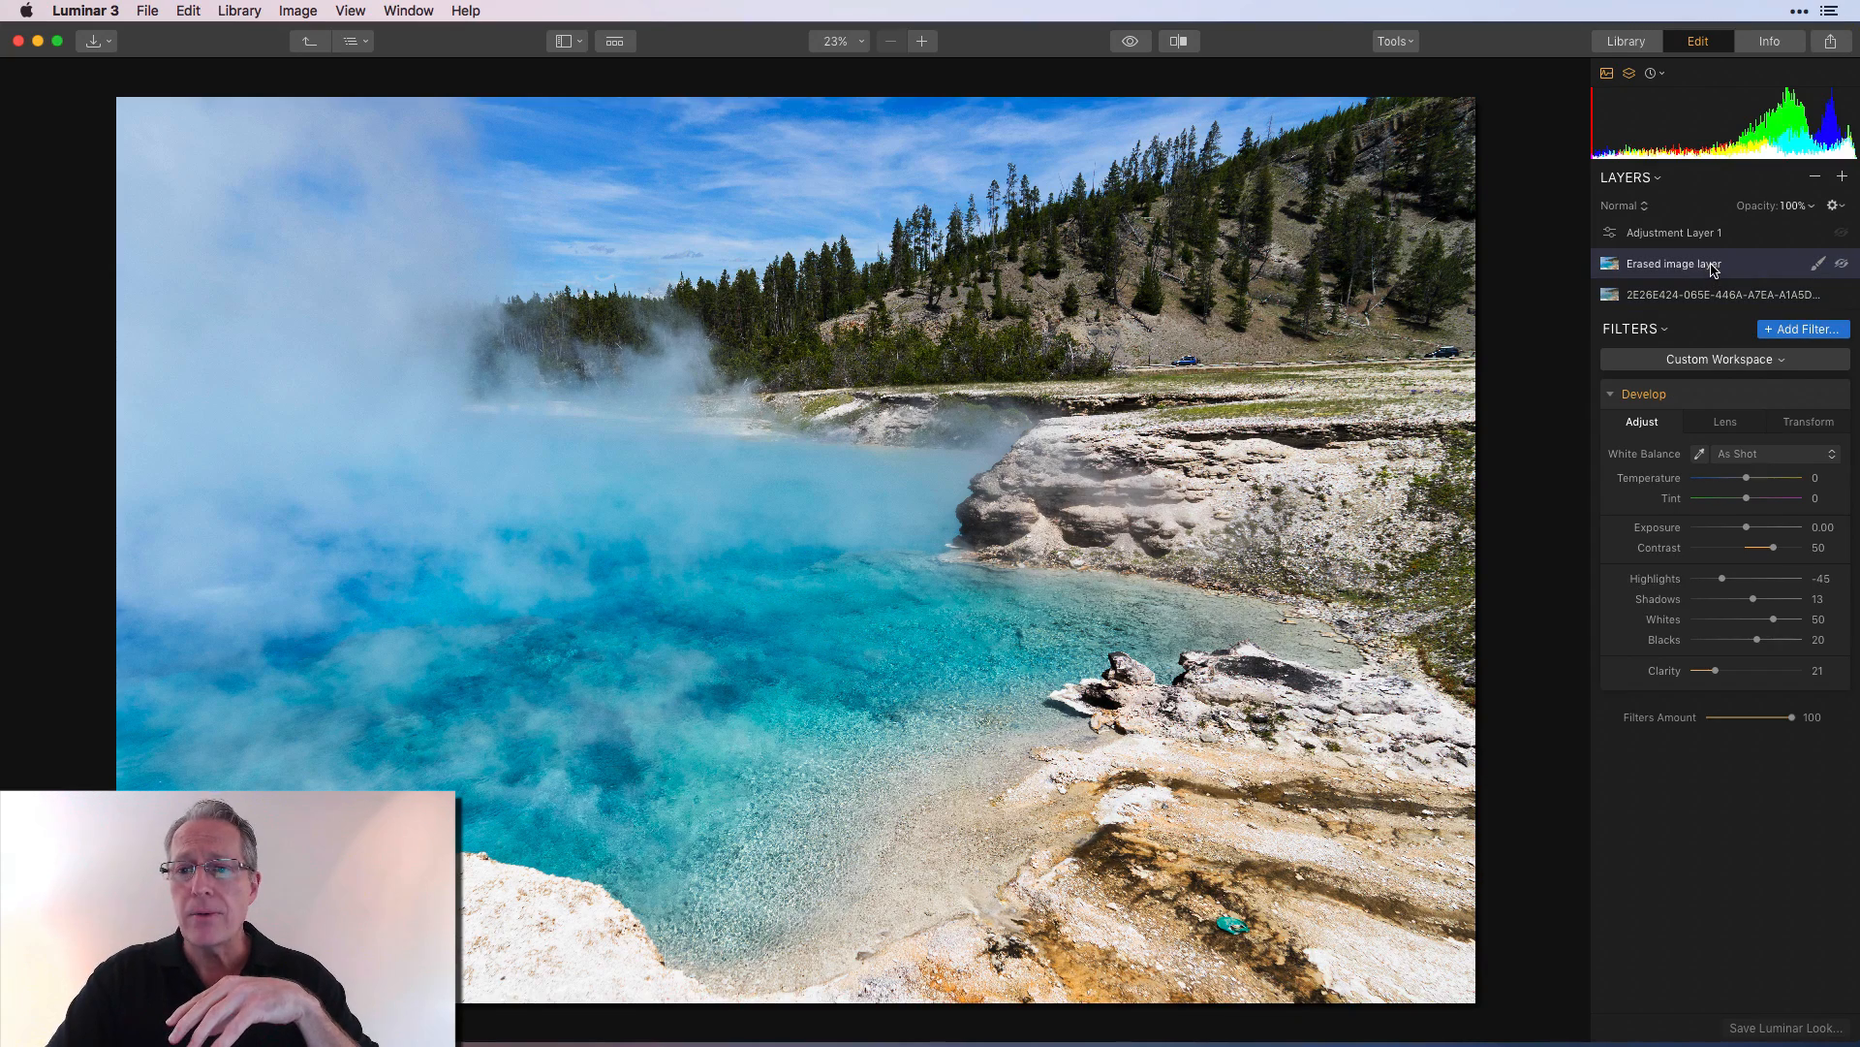
left_click(1842, 265)
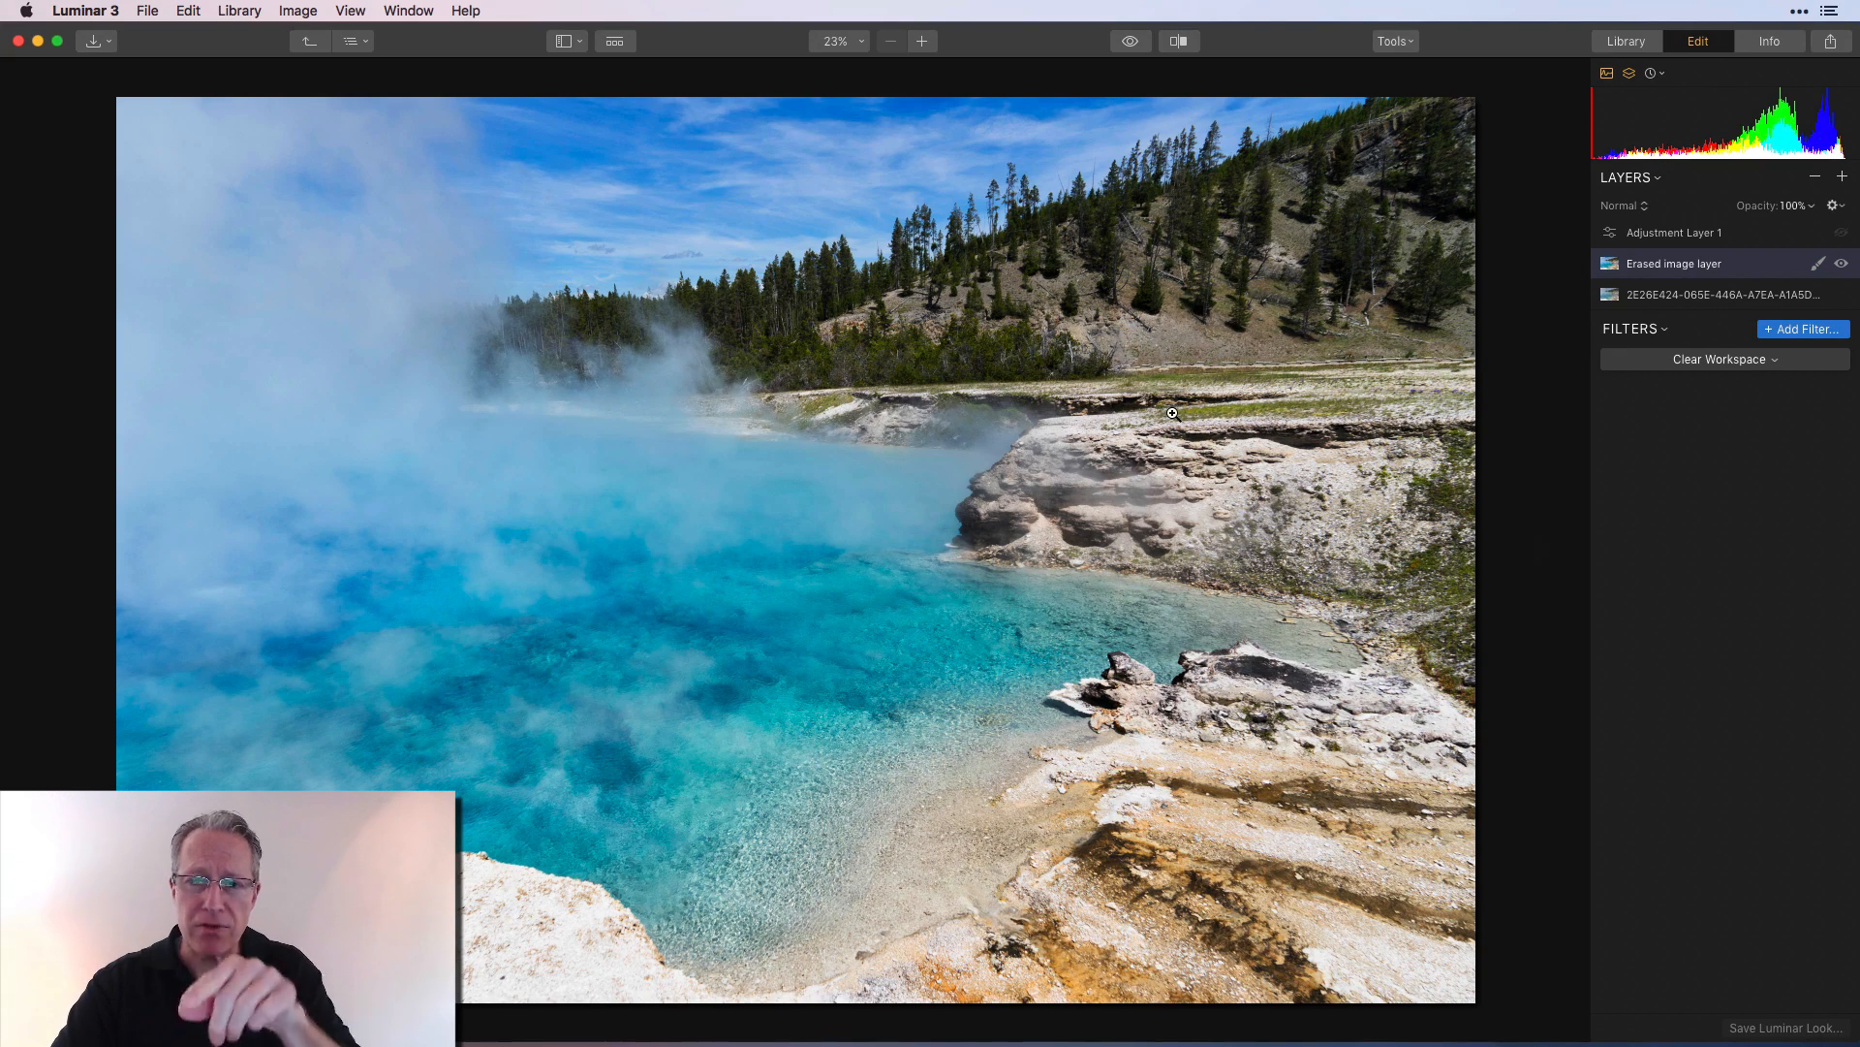
left_click(1842, 265)
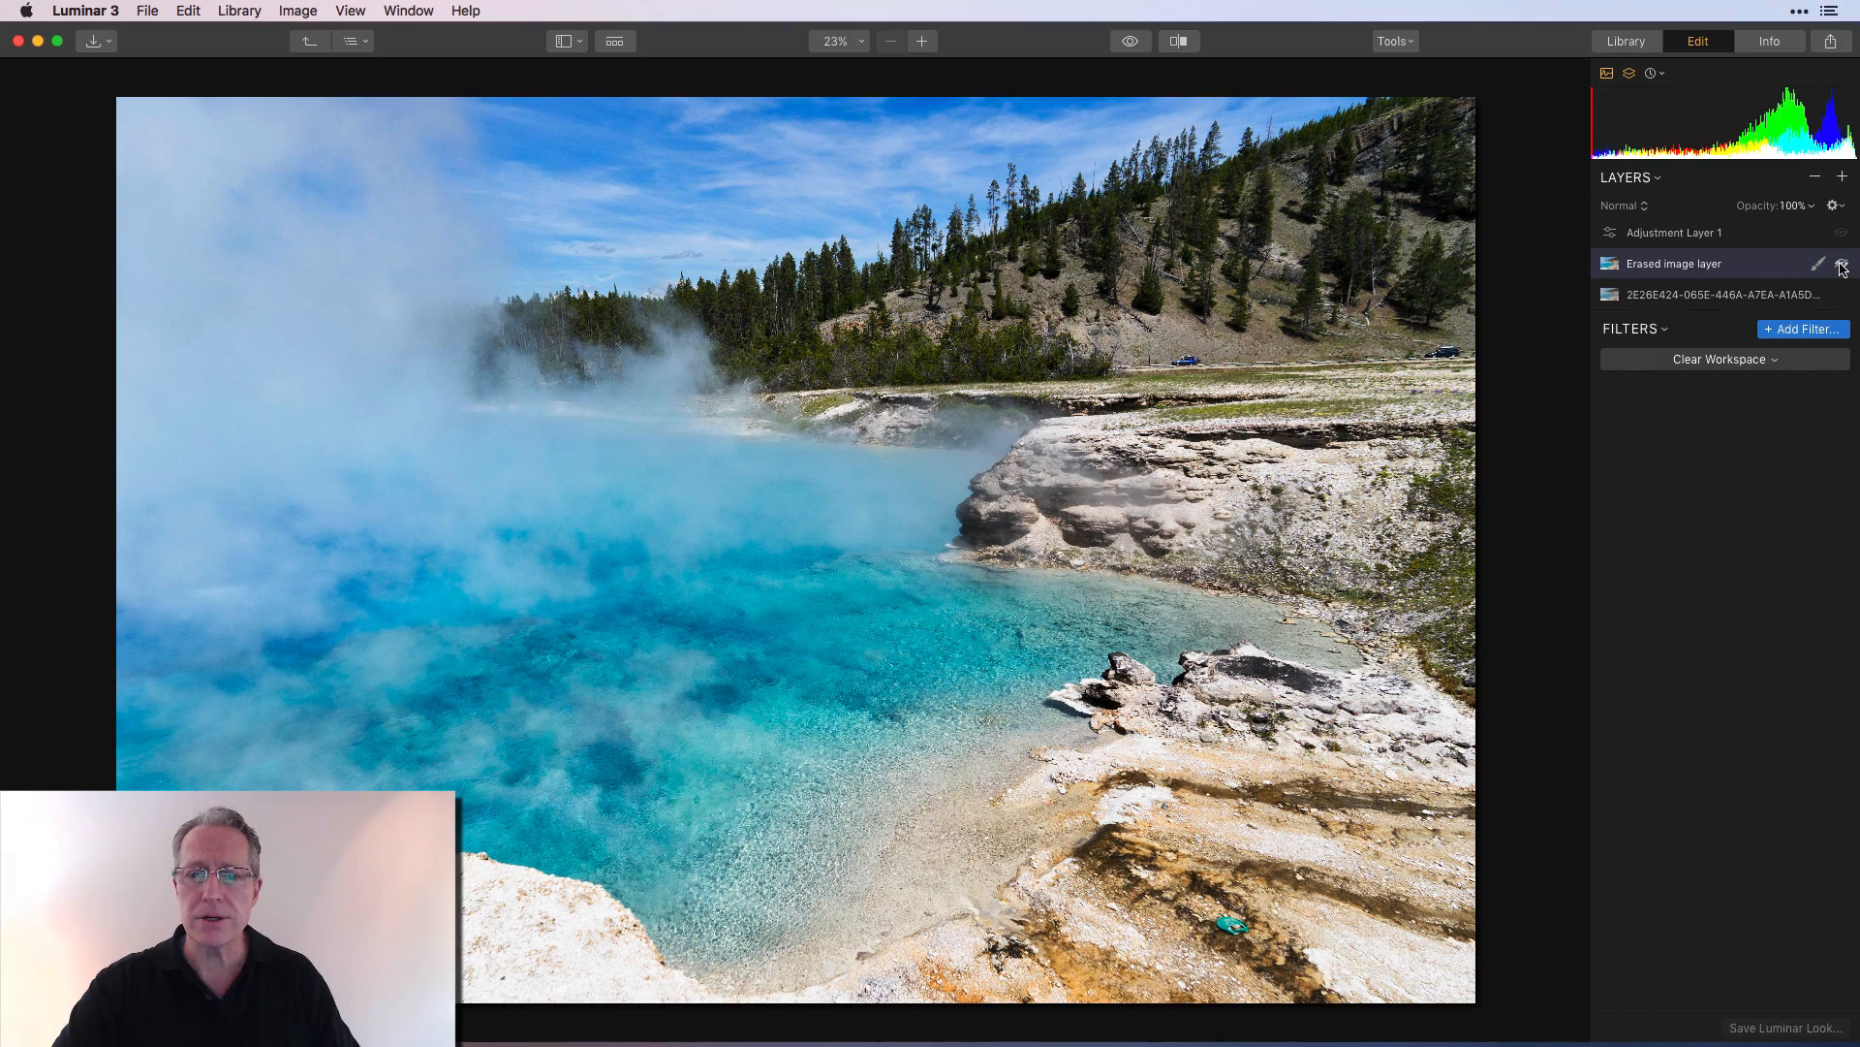
left_click(1842, 264)
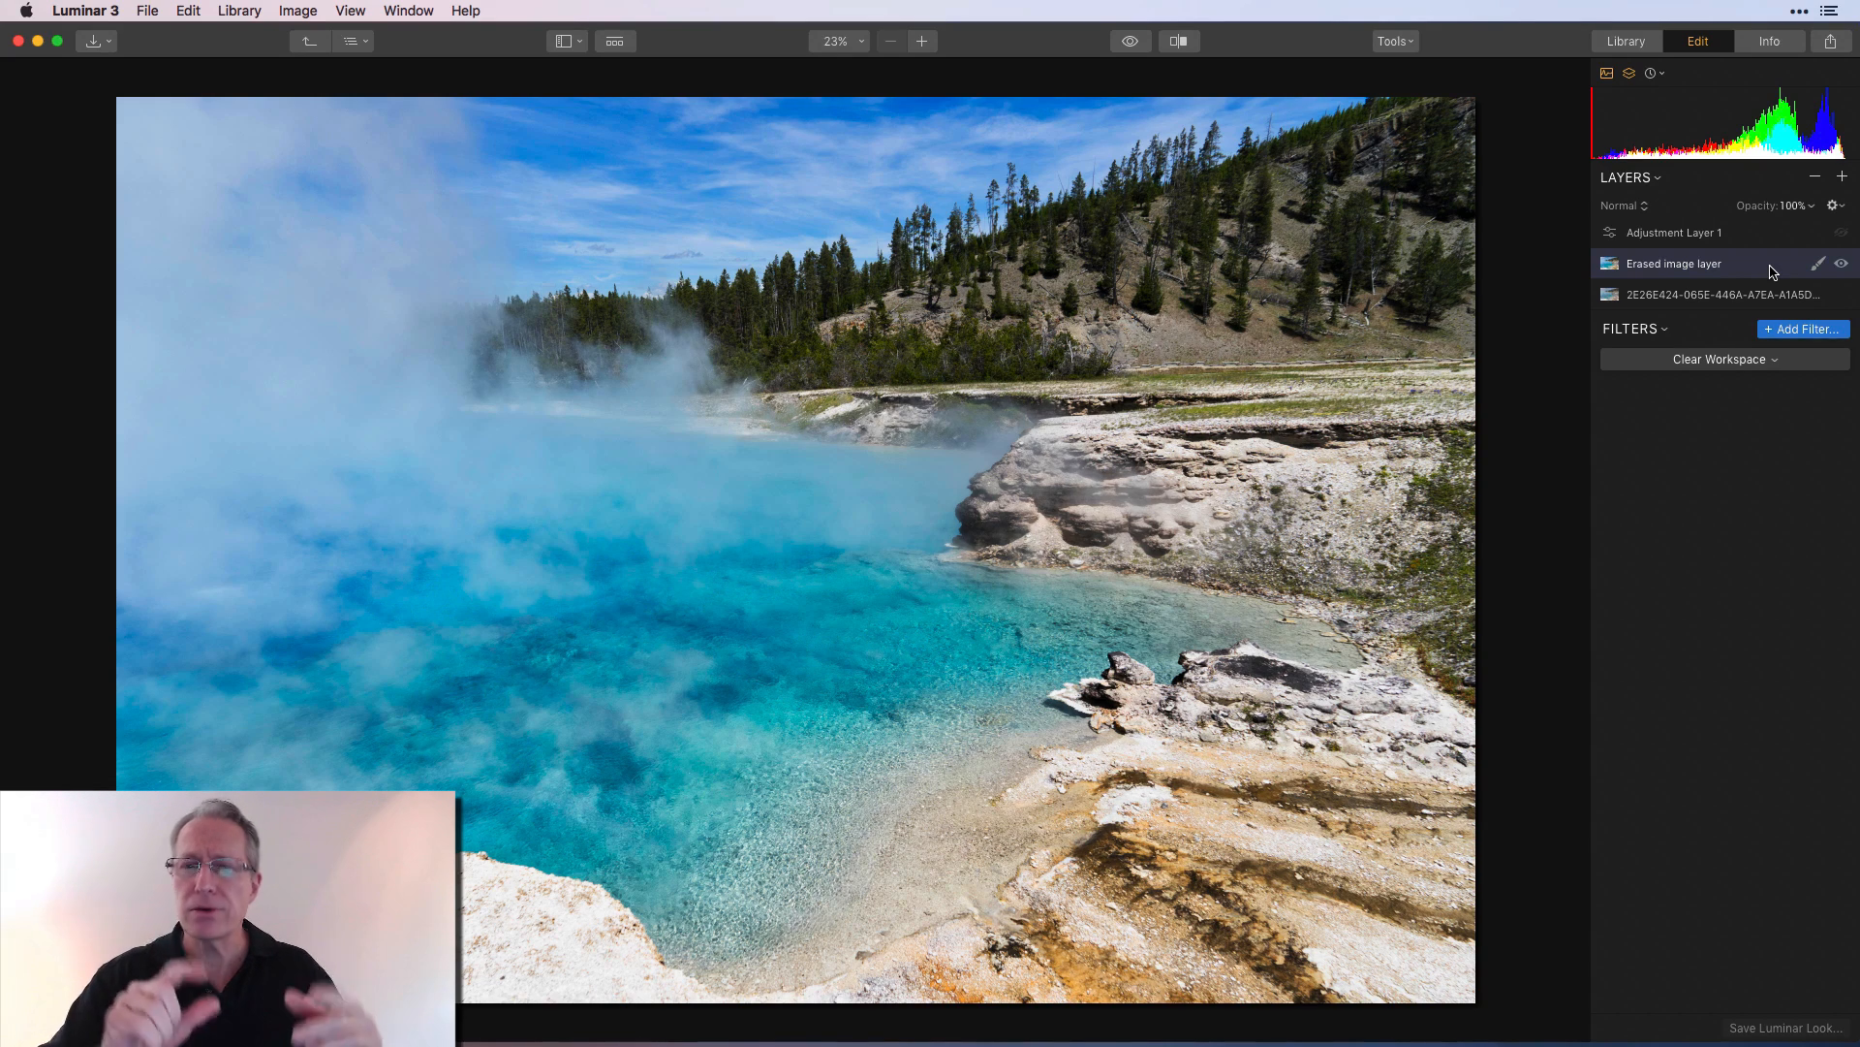
left_click(1407, 48)
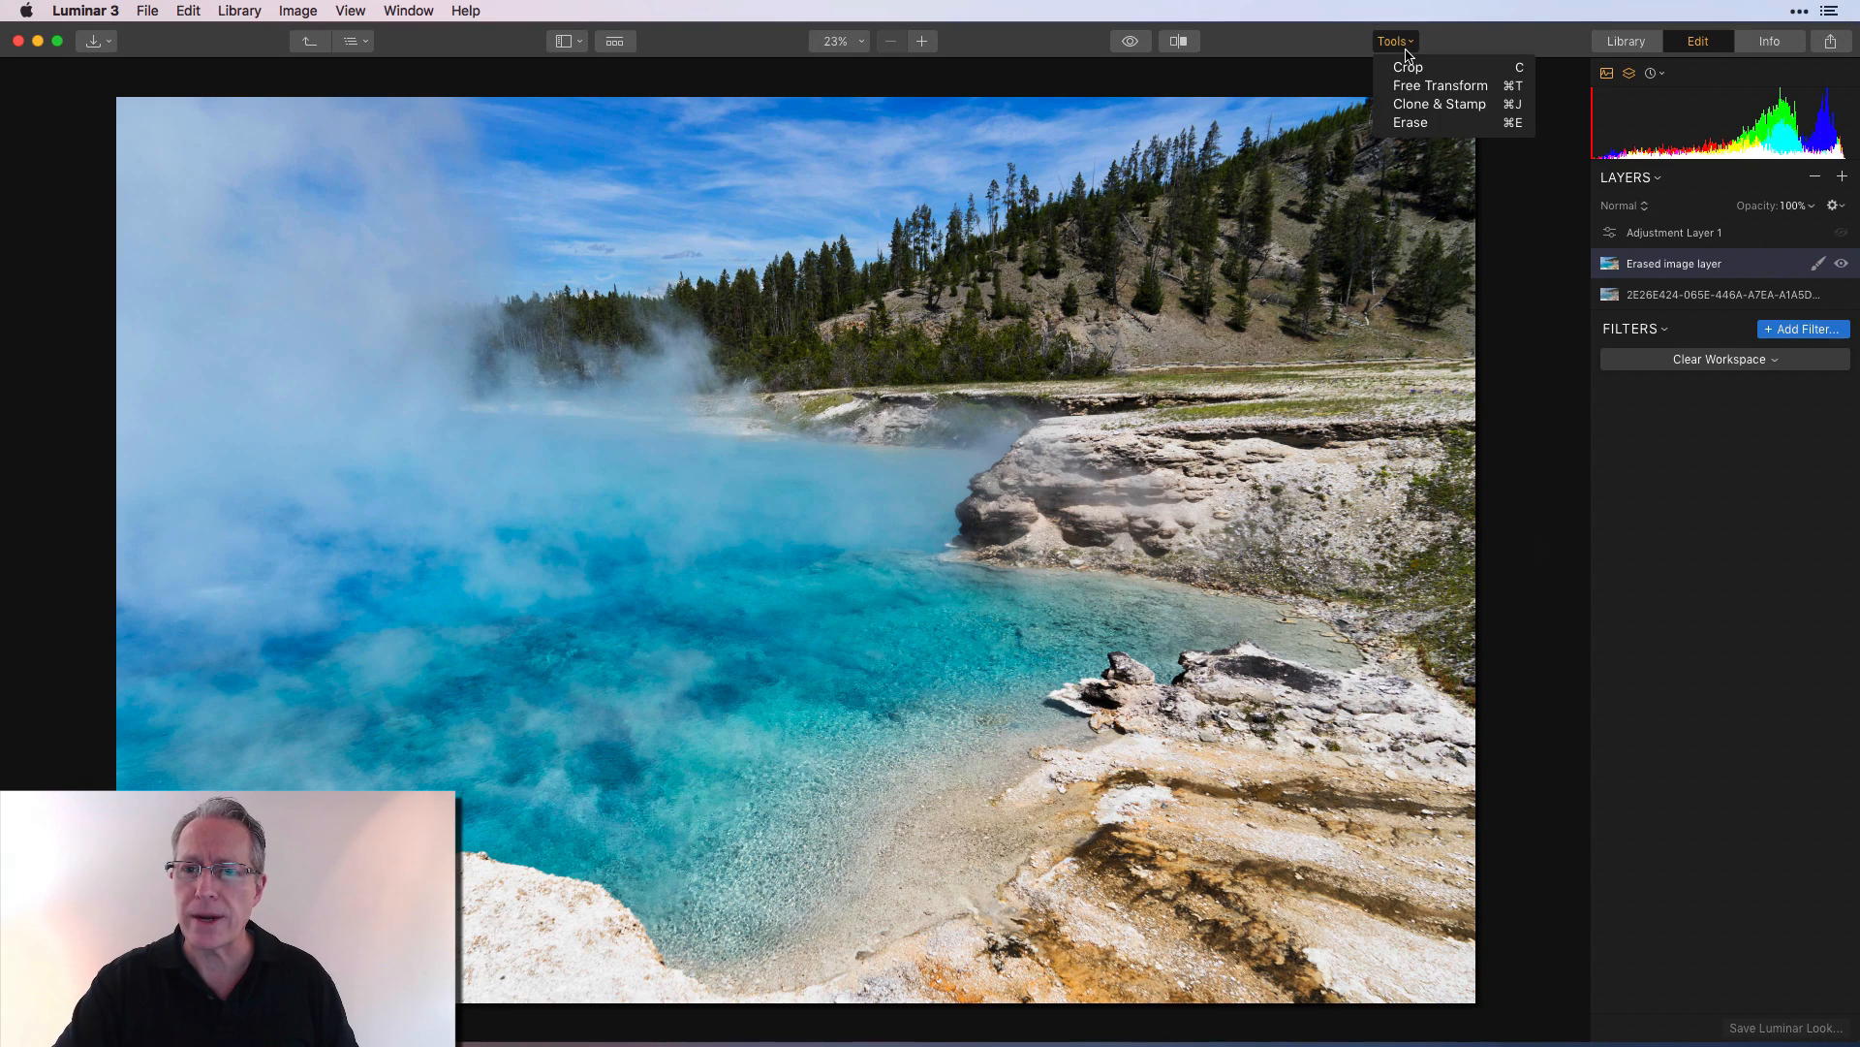
left_click(1407, 49)
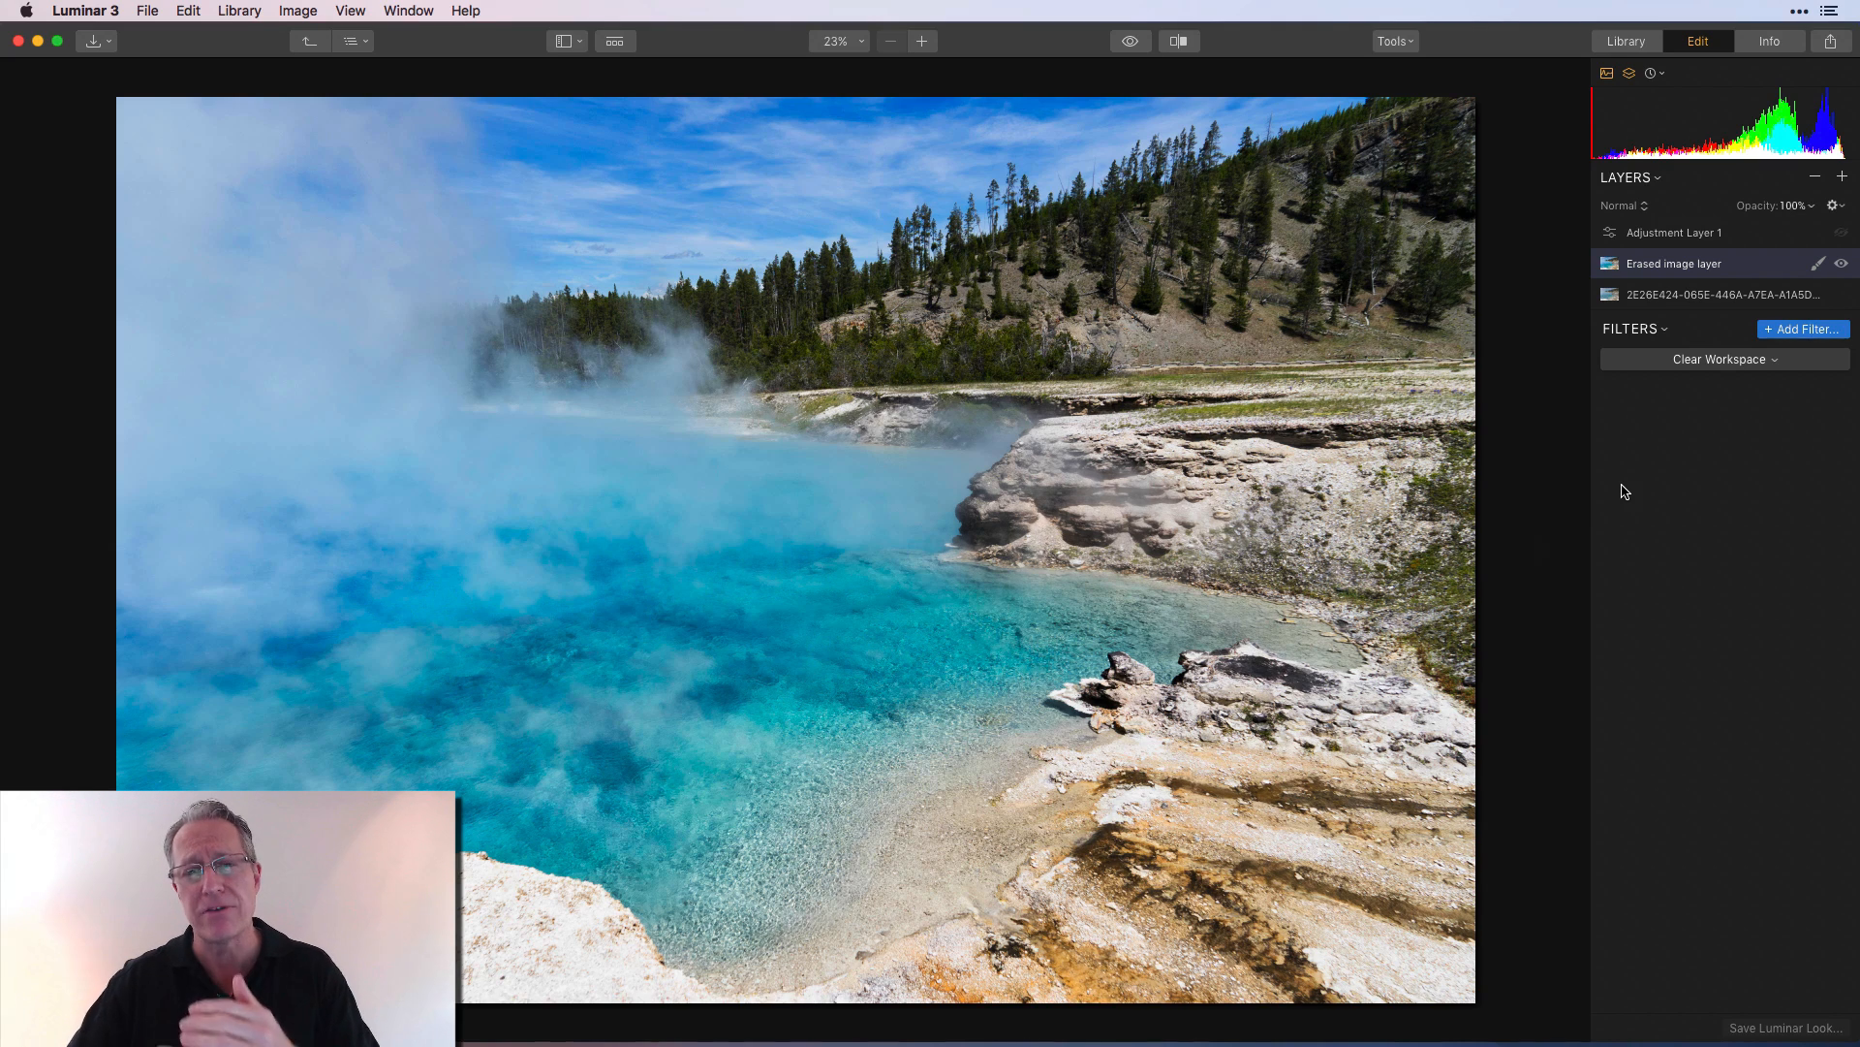
left_click(1842, 176)
left_click(1842, 177)
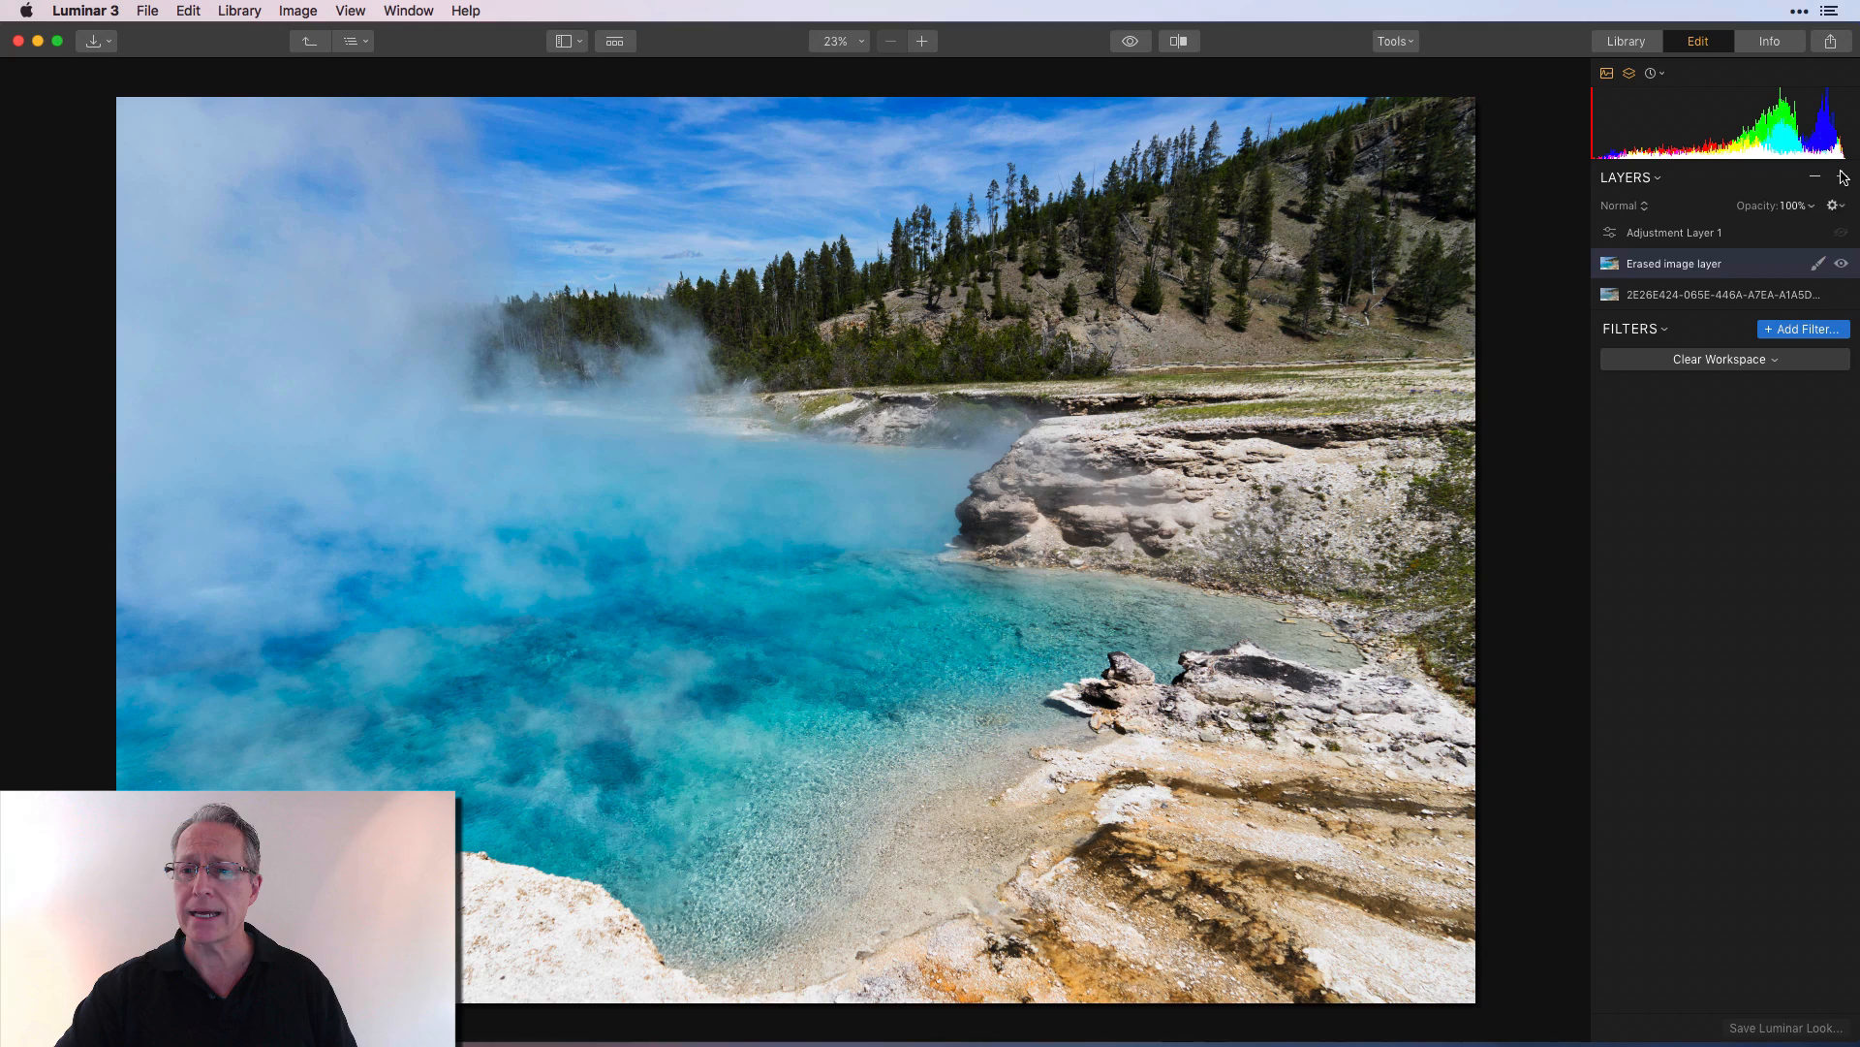
Select Adjustment Layer 1 and turn on its Saturation / Vibrance filter.
left_click(1705, 238)
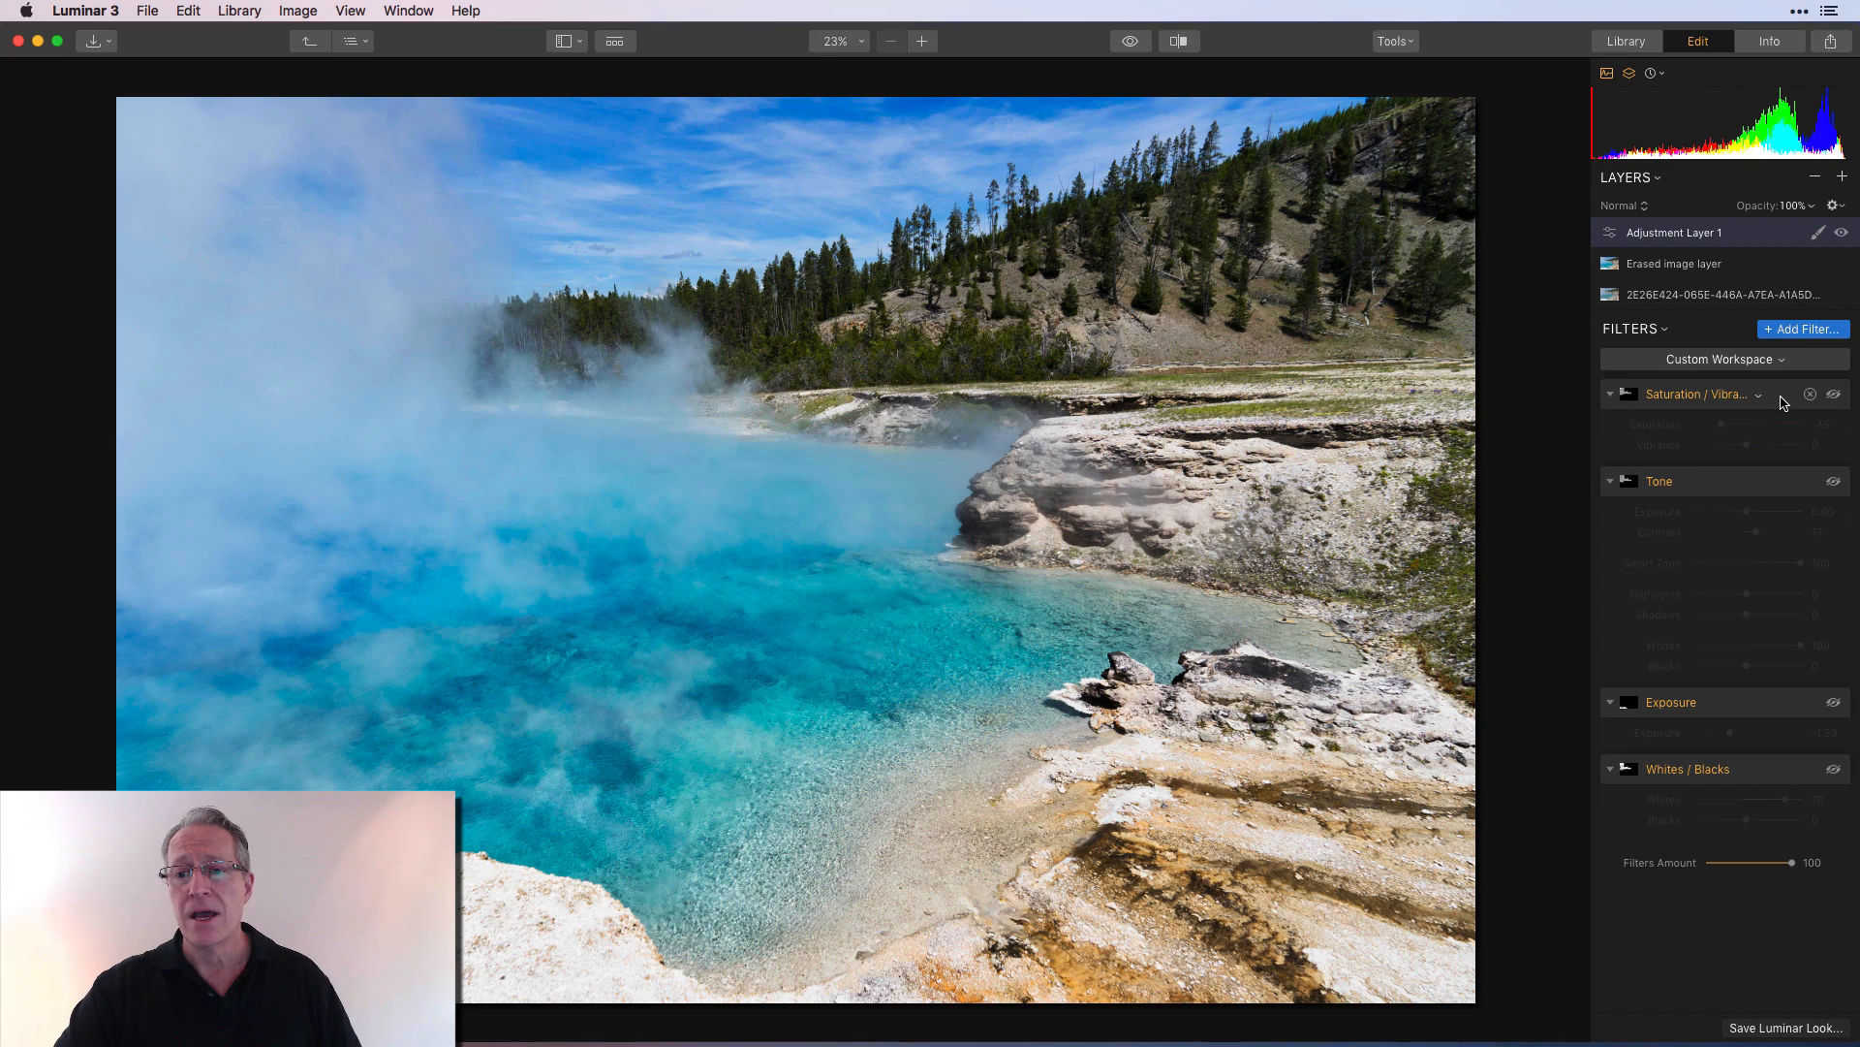
left_click(1834, 393)
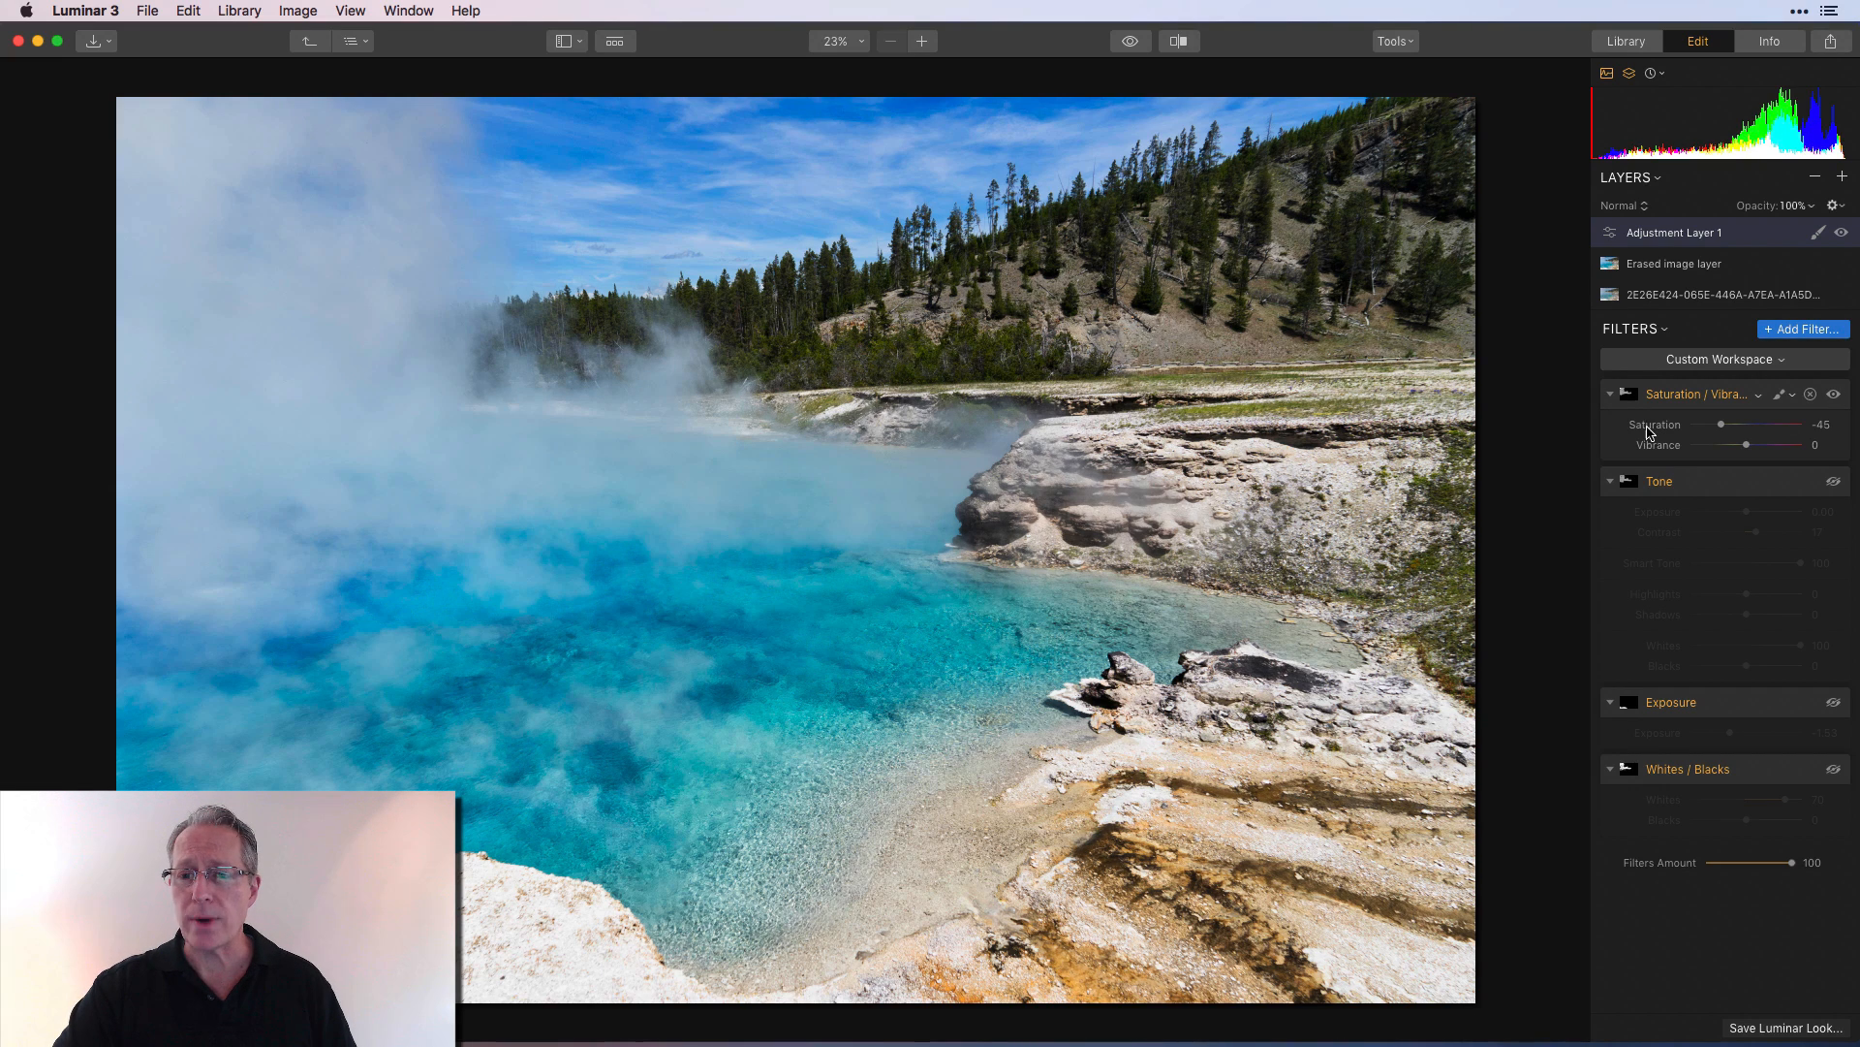
Inspect the brushed mask of the Saturation / Vibrance filter and compare the photo with the filter off and on.
left_click(1783, 394)
left_click(1737, 421)
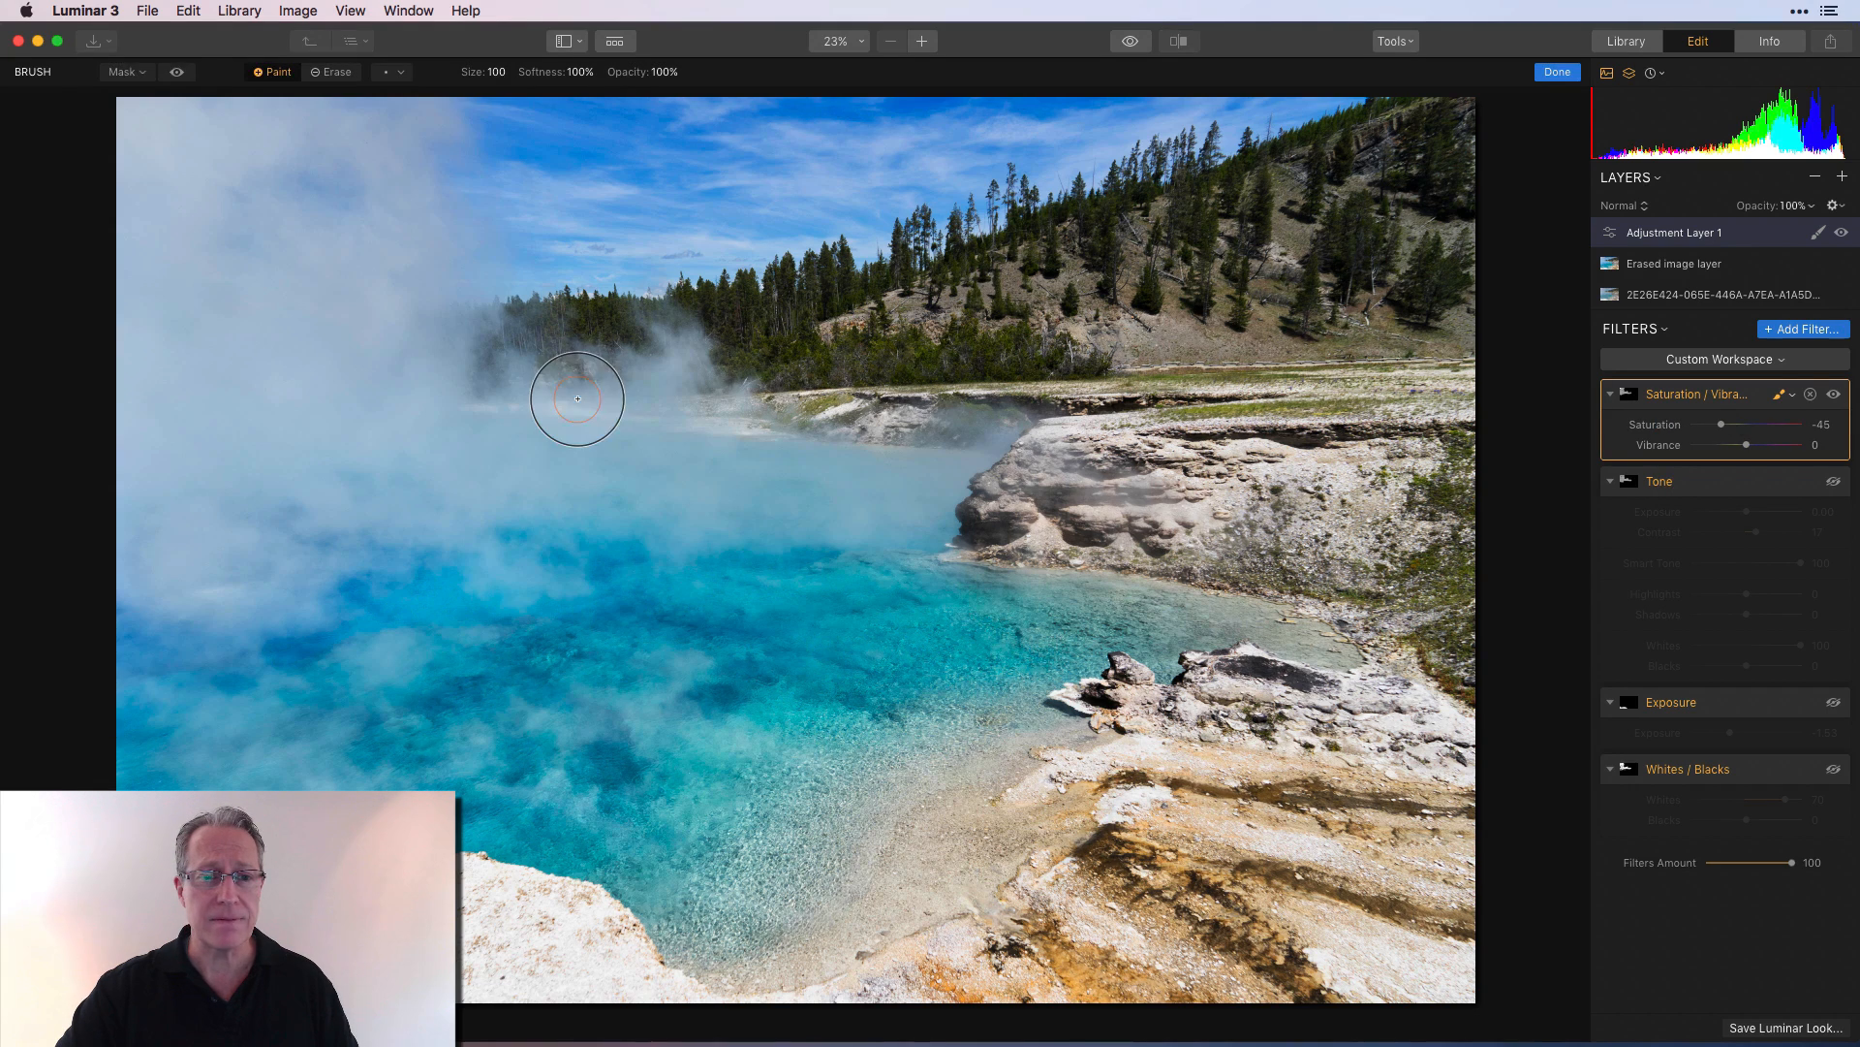
left_click(177, 72)
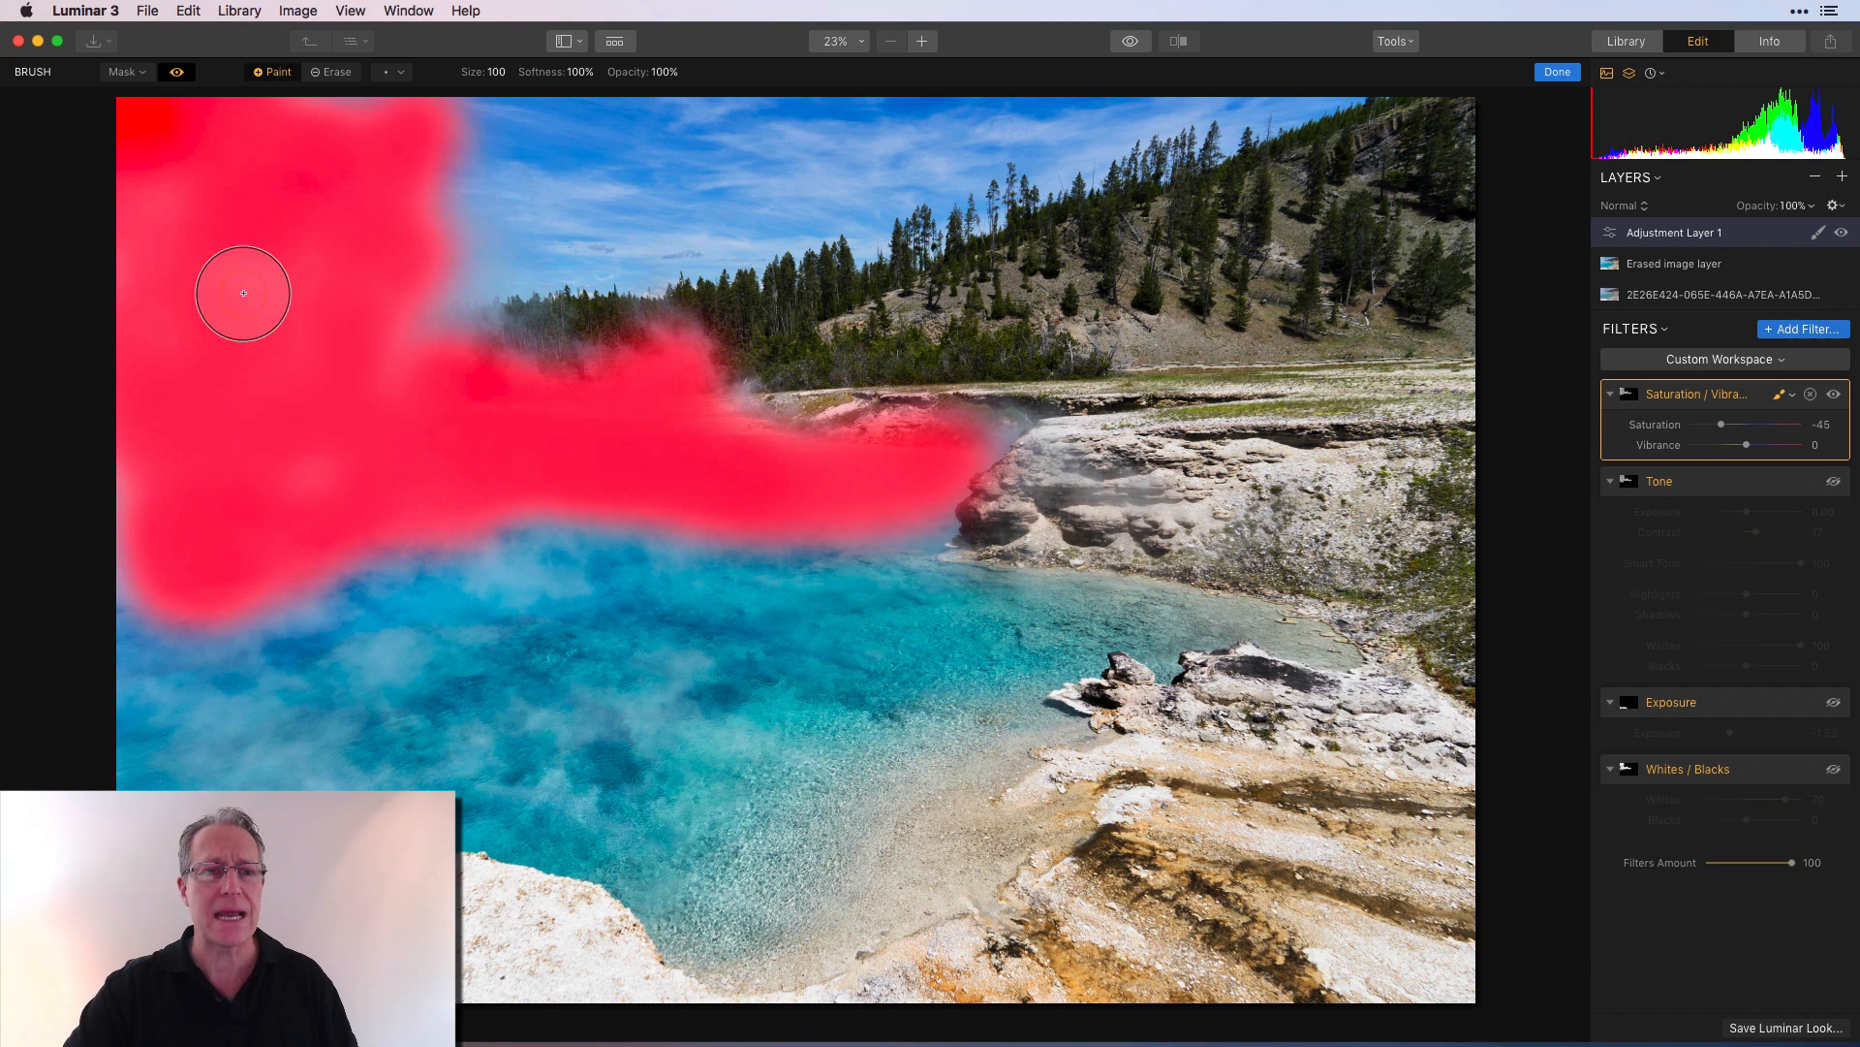
left_click(177, 72)
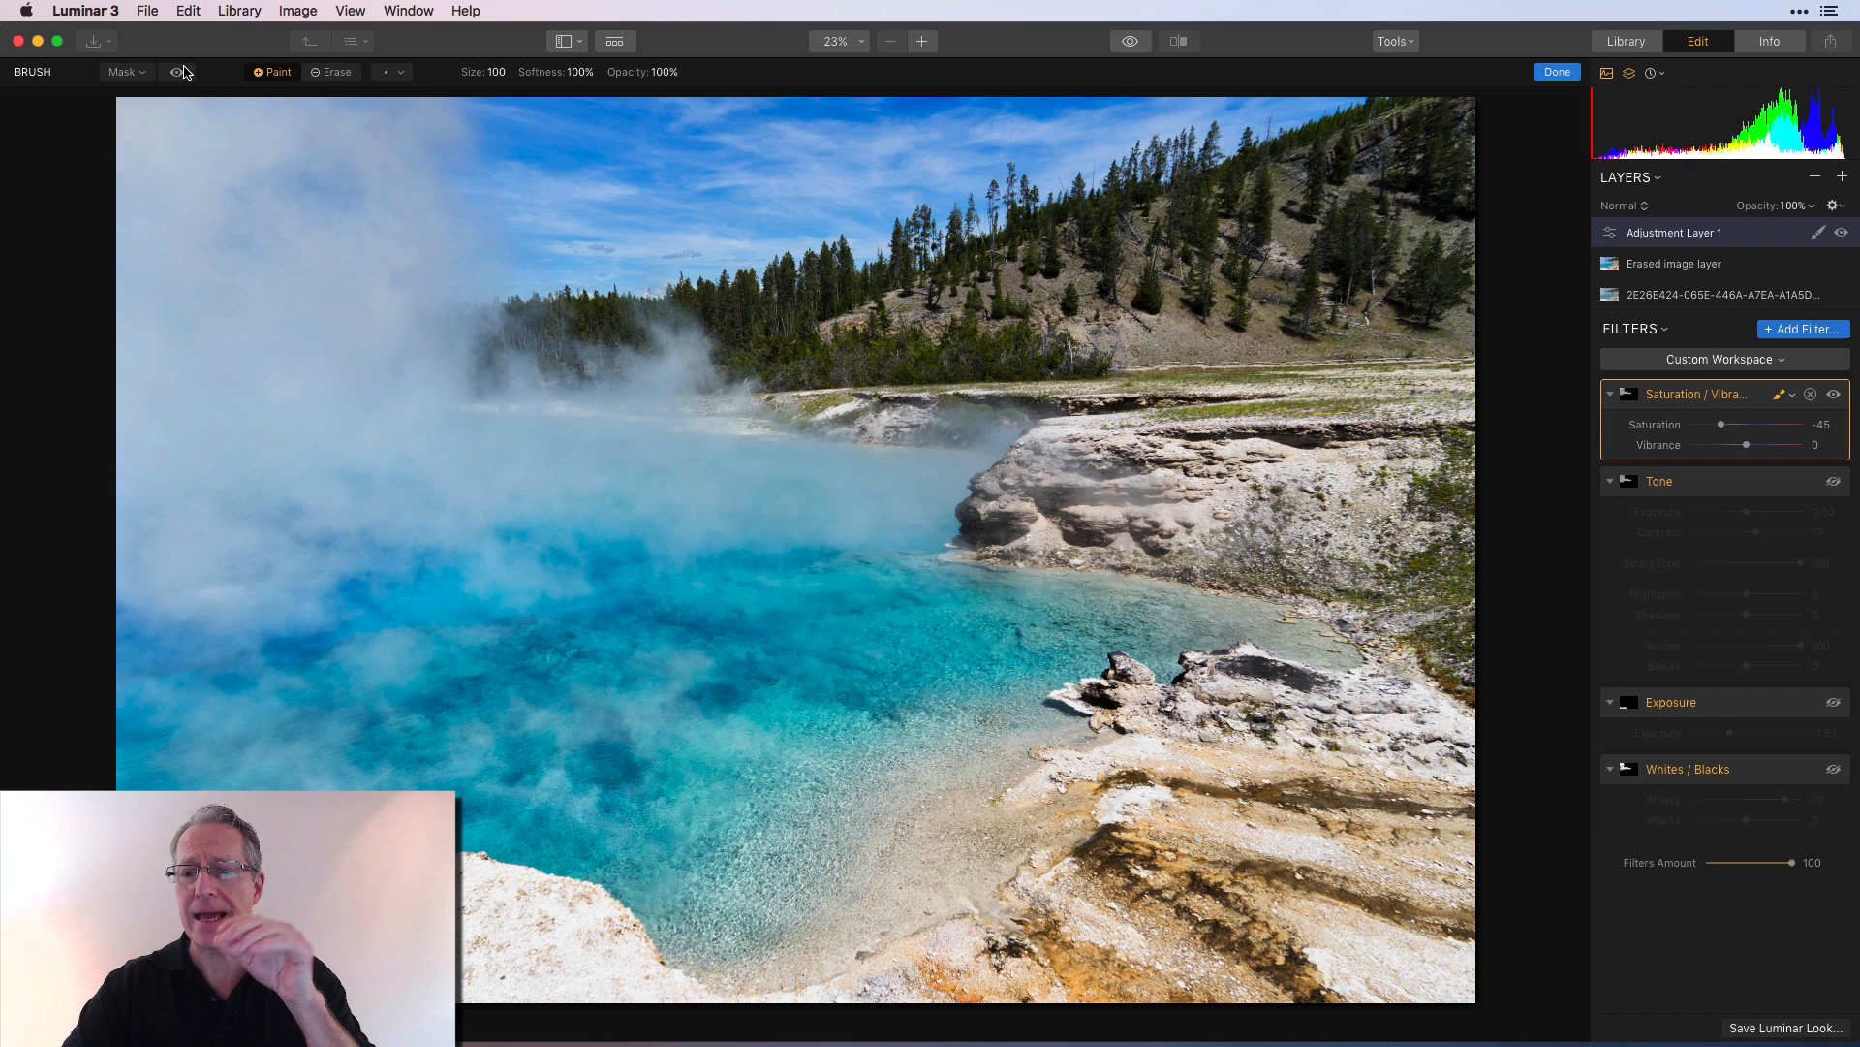
left_click(1558, 72)
left_click(1834, 395)
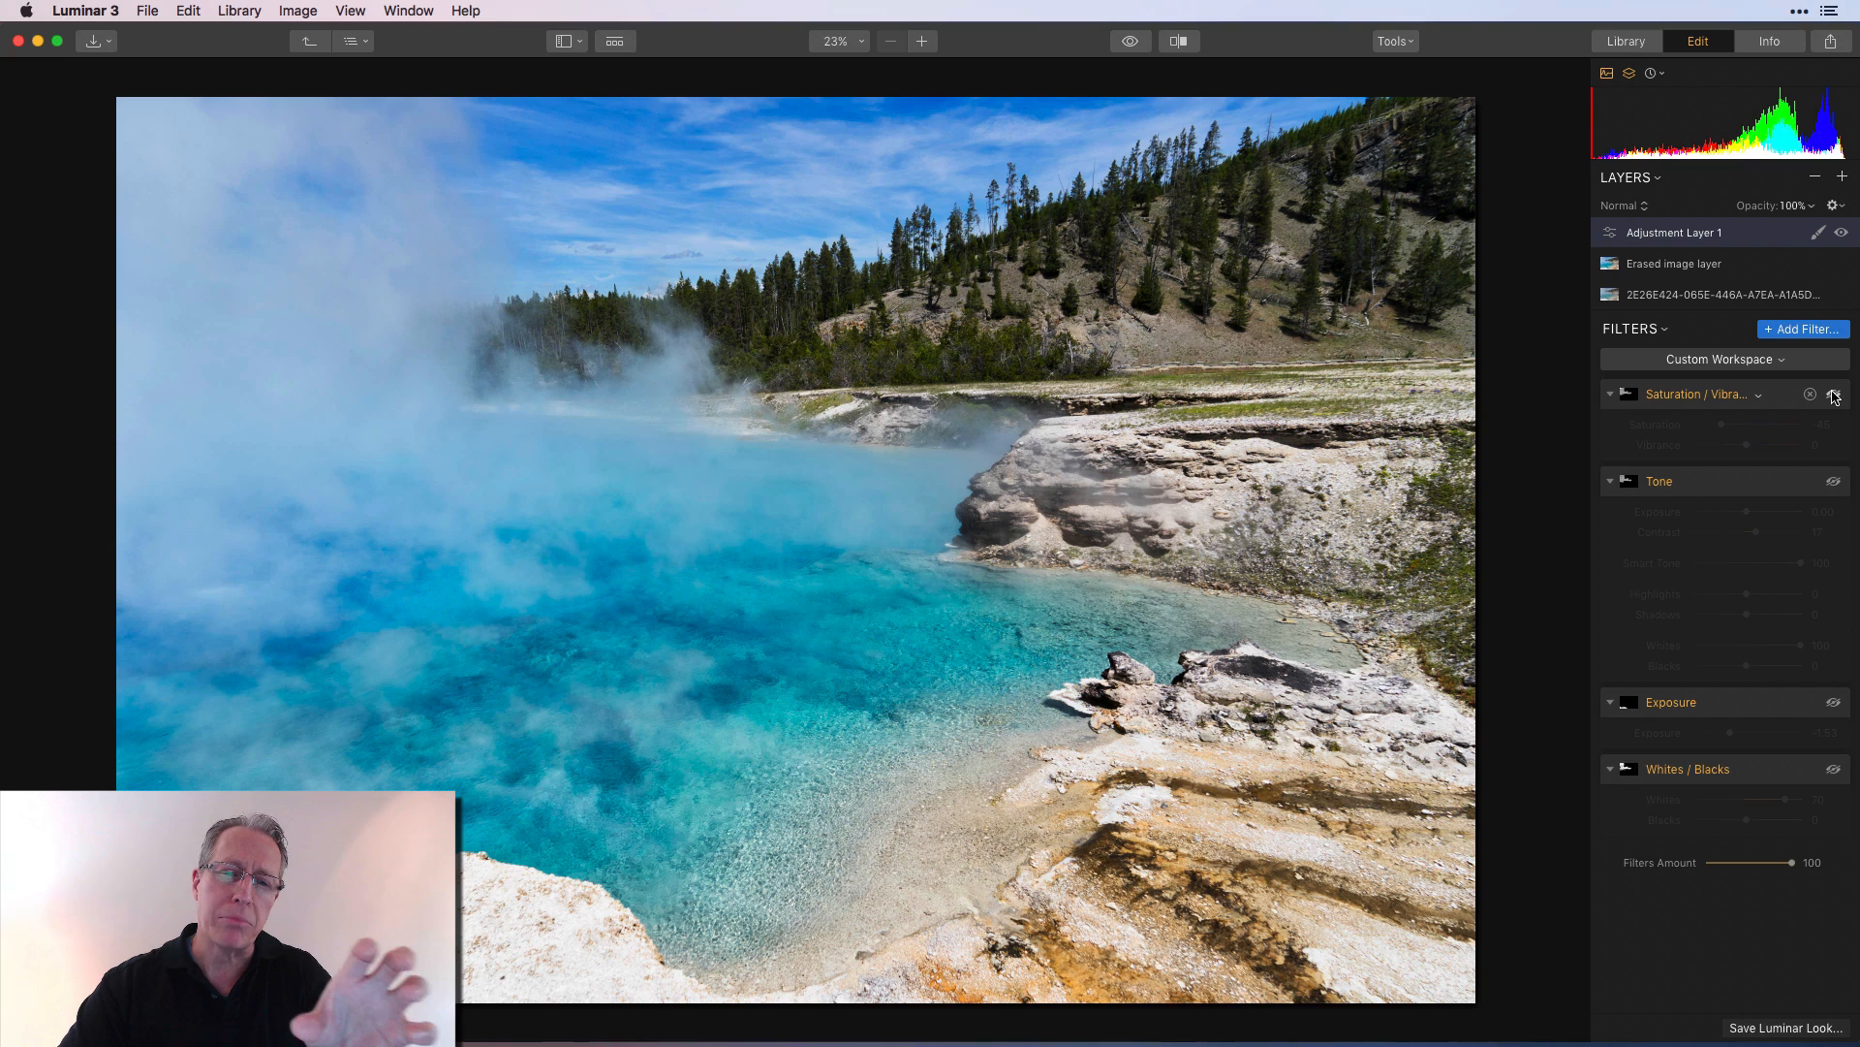
left_click(1834, 395)
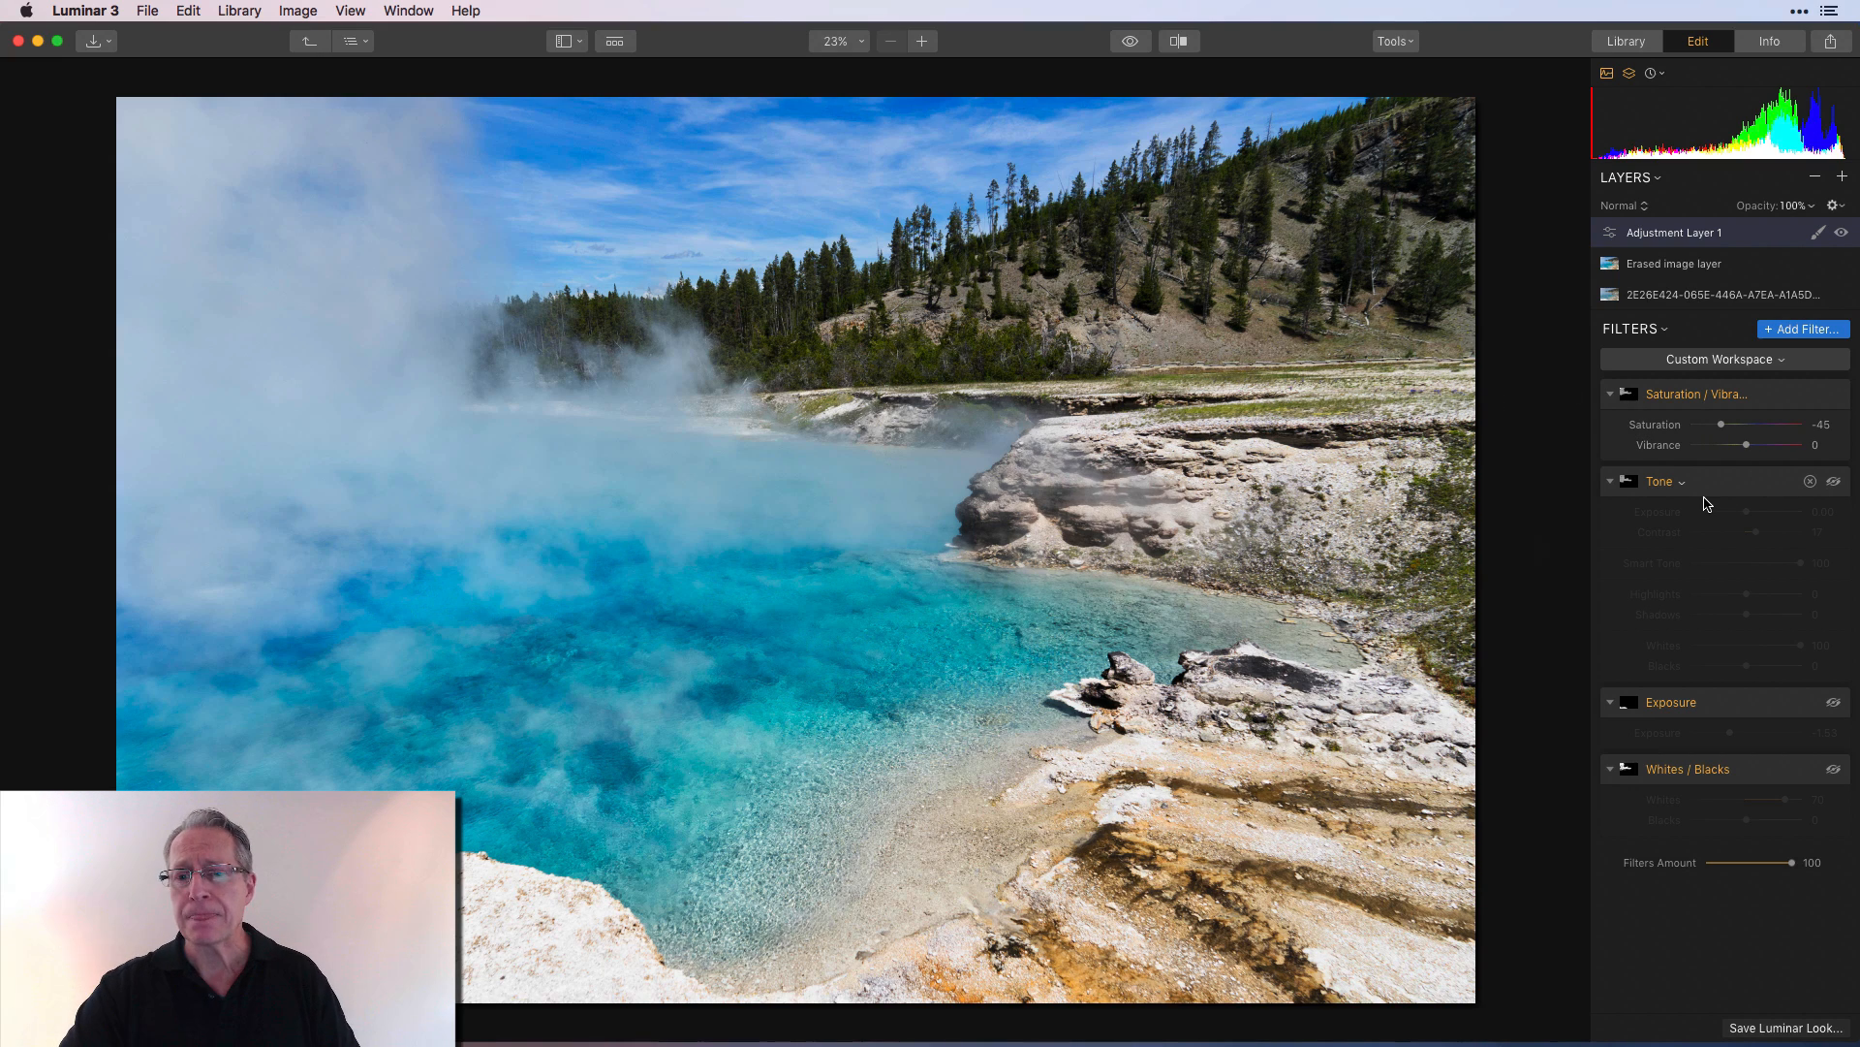
right_click(1705, 397)
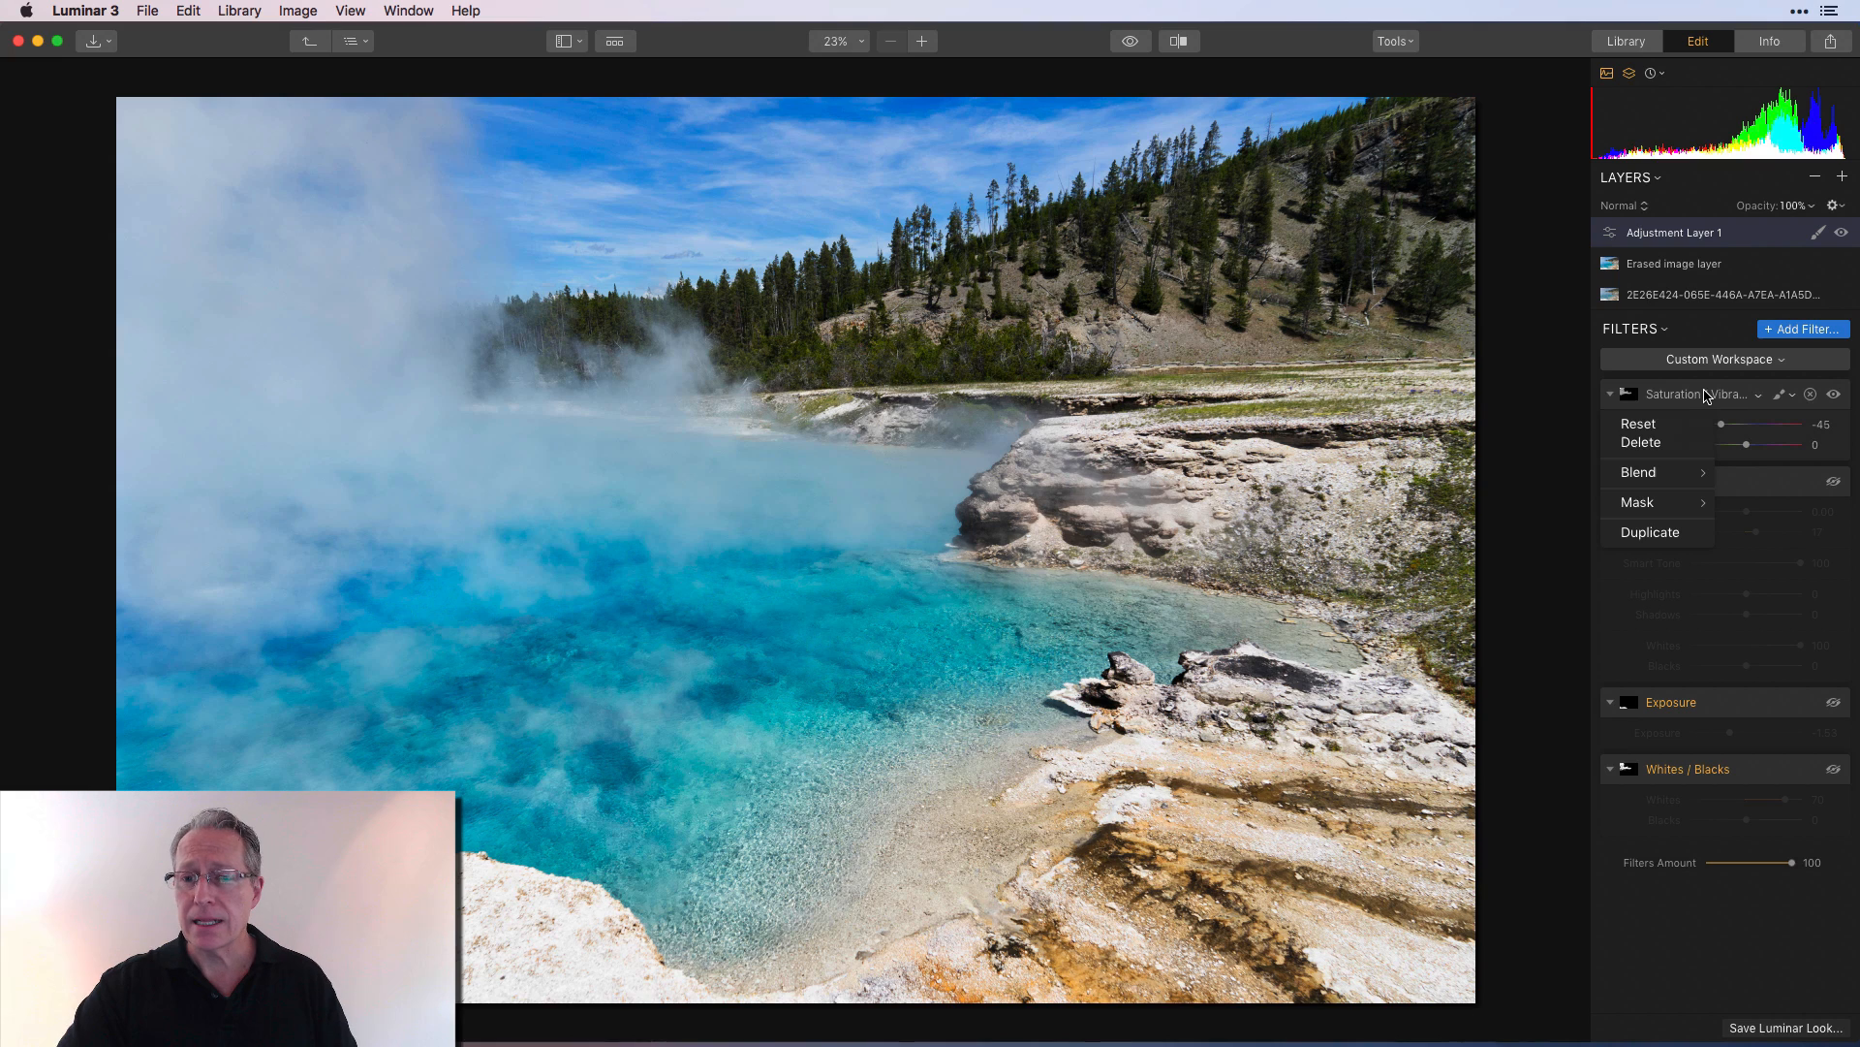
mouse_move(1657, 511)
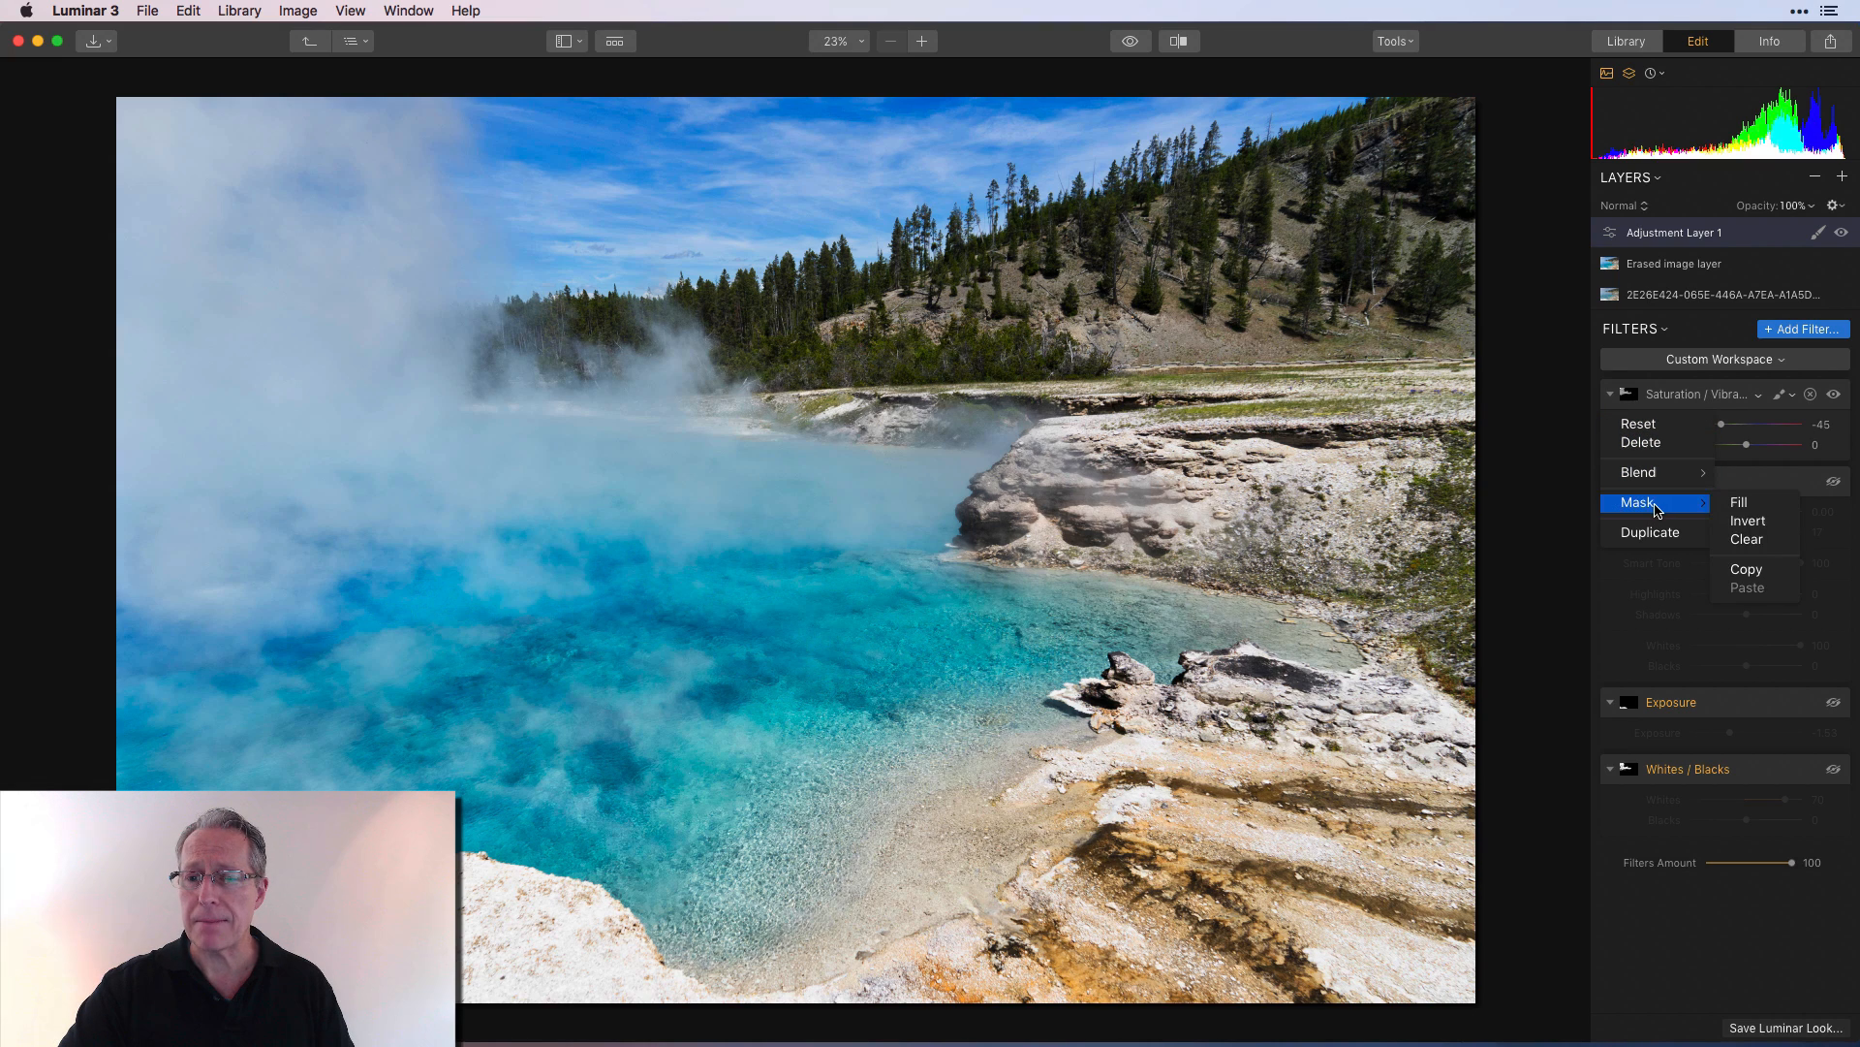
left_click(1587, 548)
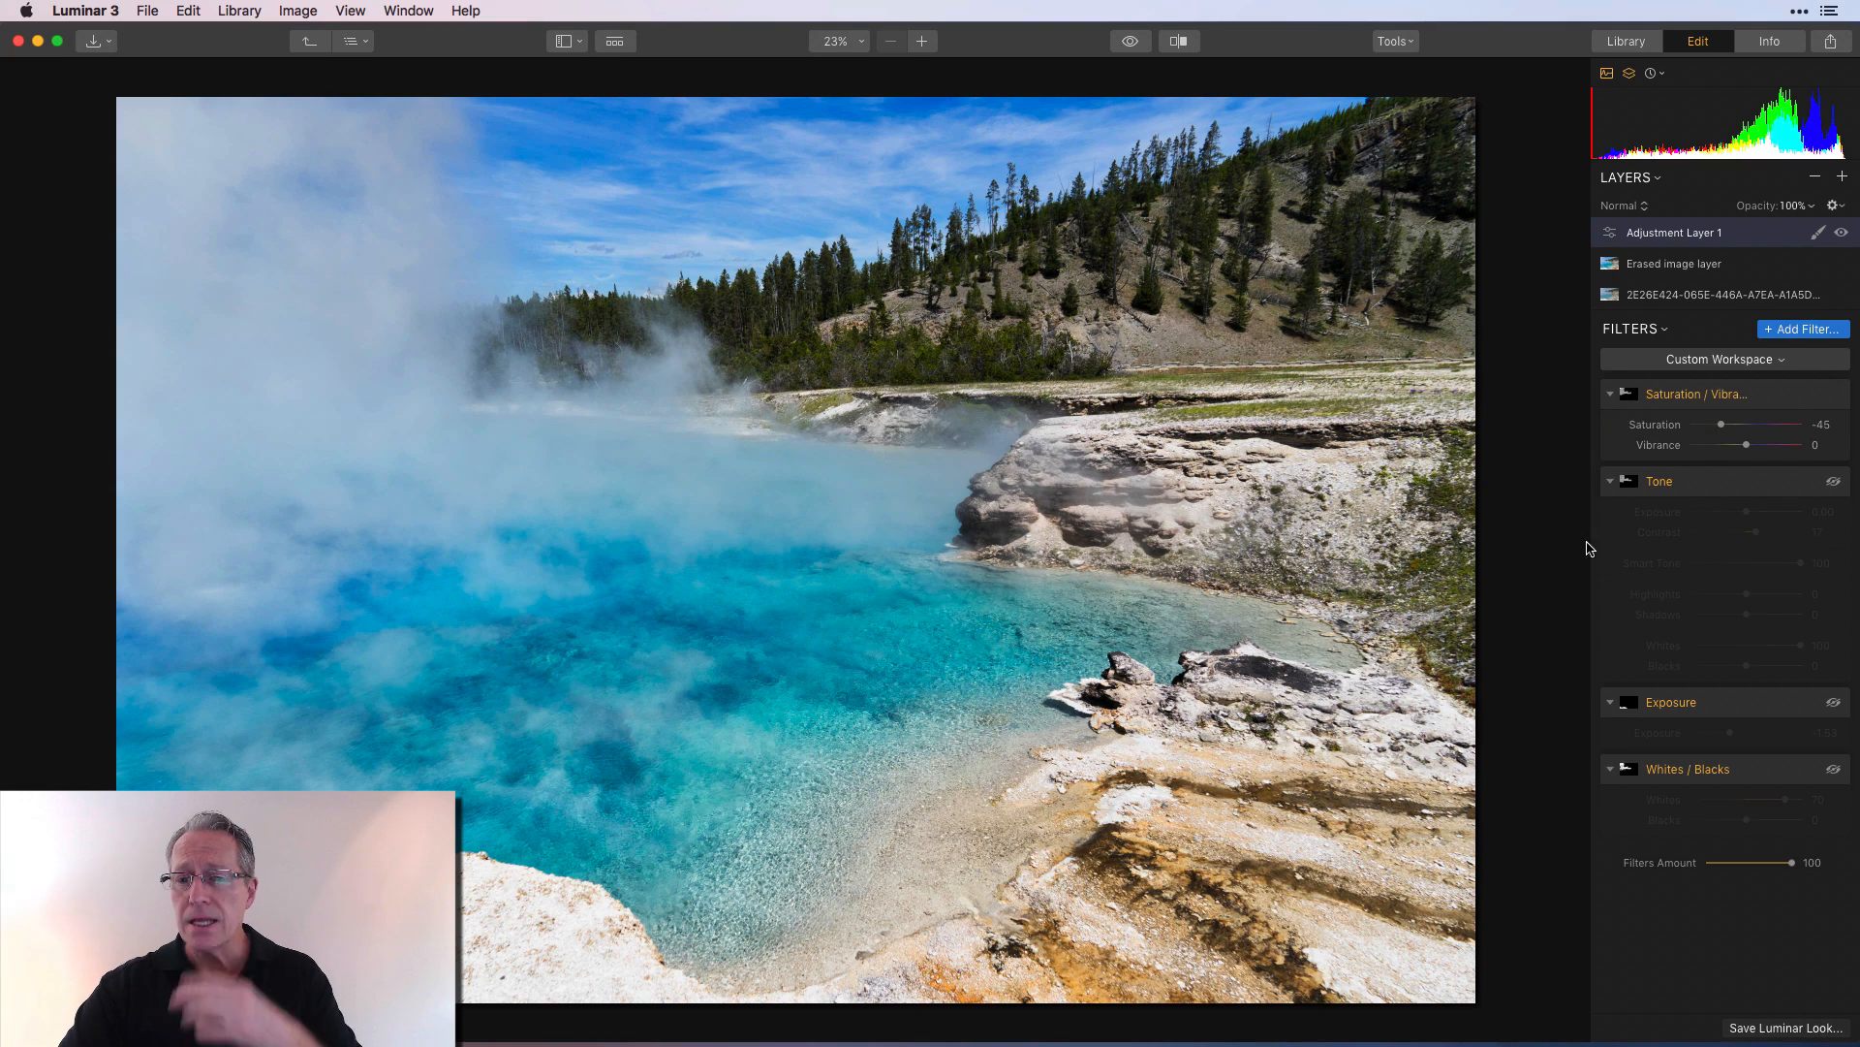
left_click(1662, 481)
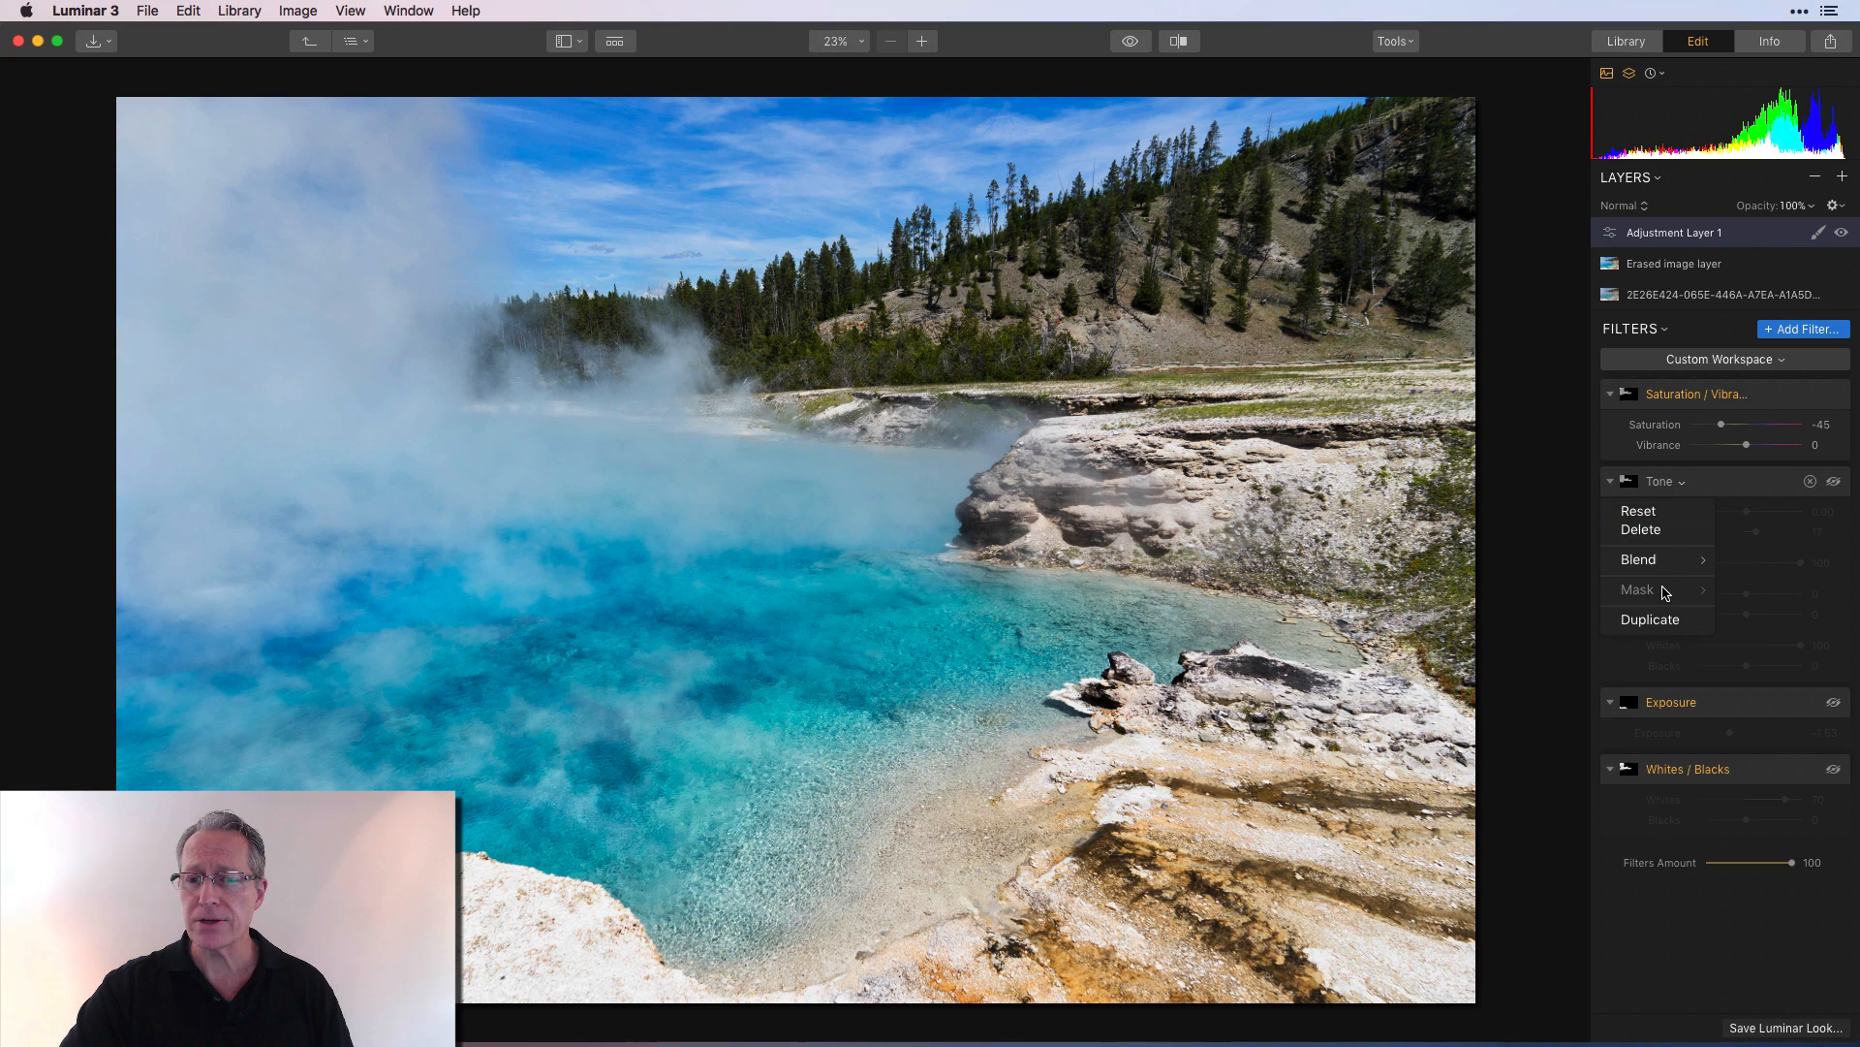
left_click(1563, 551)
Turn on the Tone filter with its exposure set to 0.22 and compare the result with the original photo.
left_click(1834, 483)
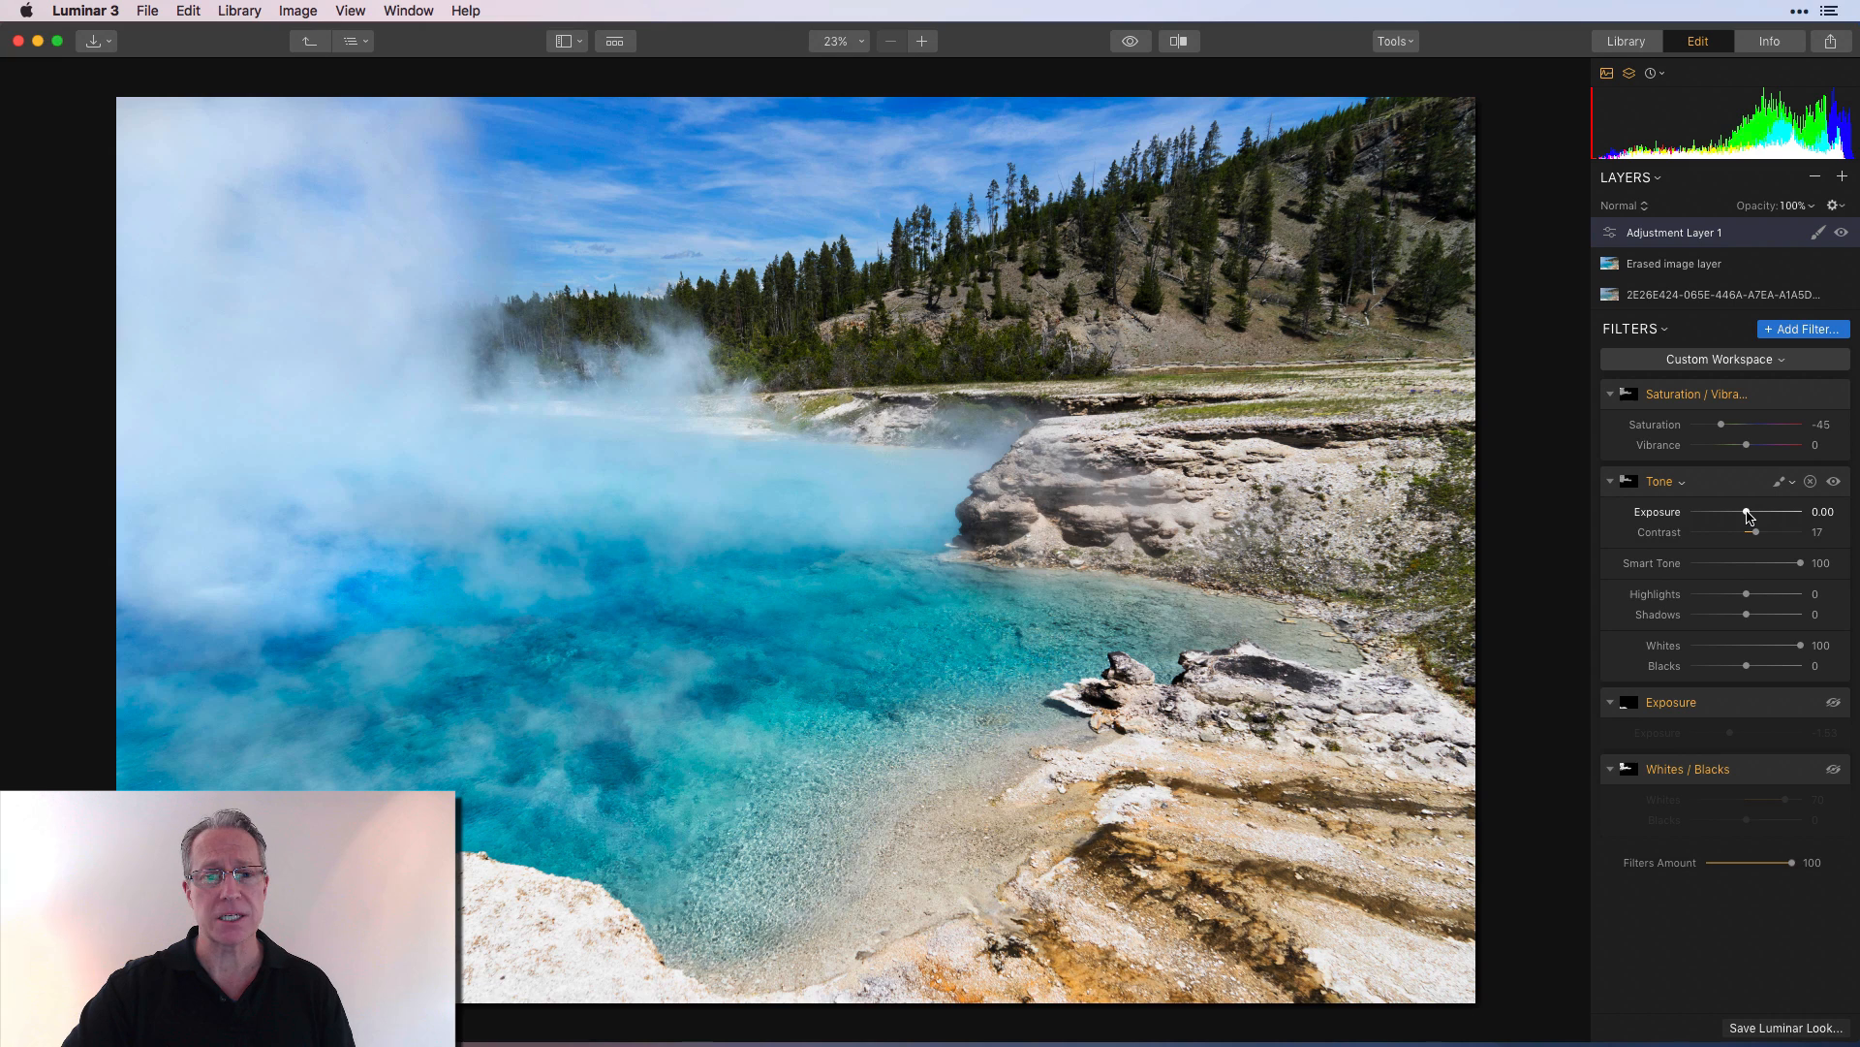
left_click_drag(1747, 512, 1758, 517)
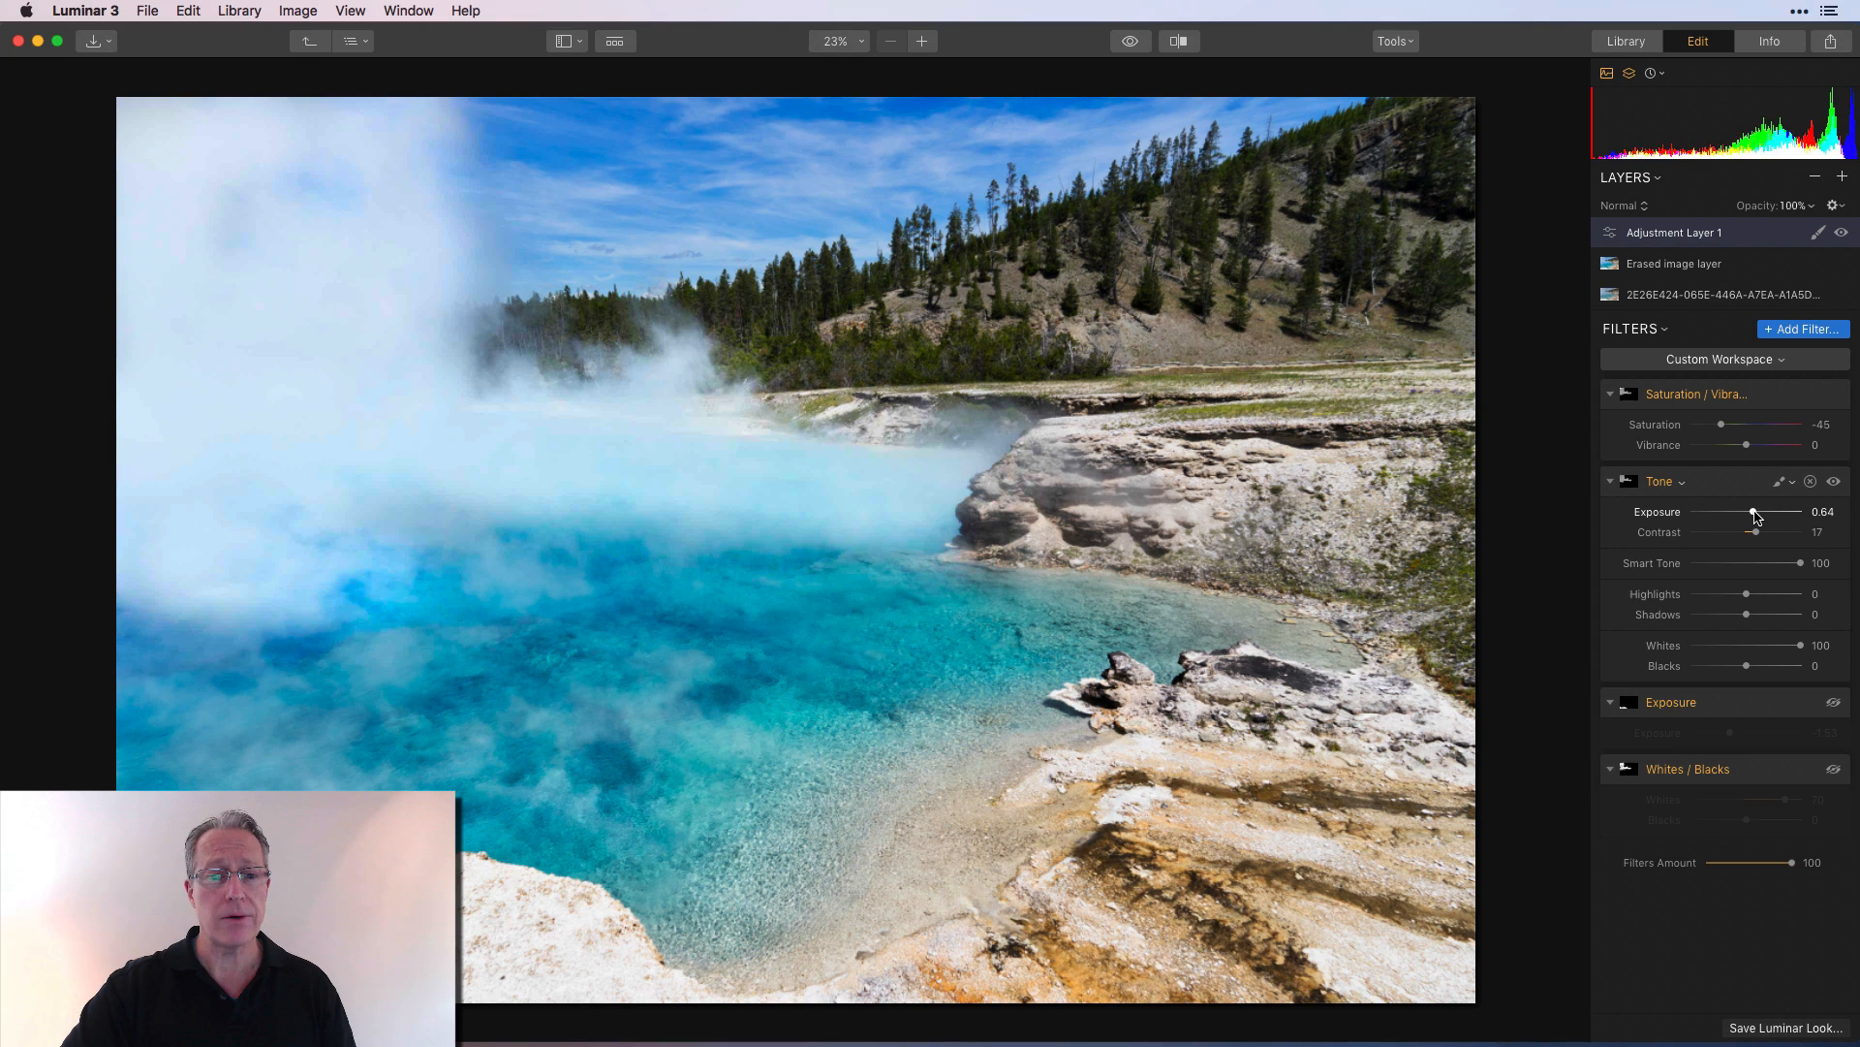
left_click_drag(1758, 517, 1753, 517)
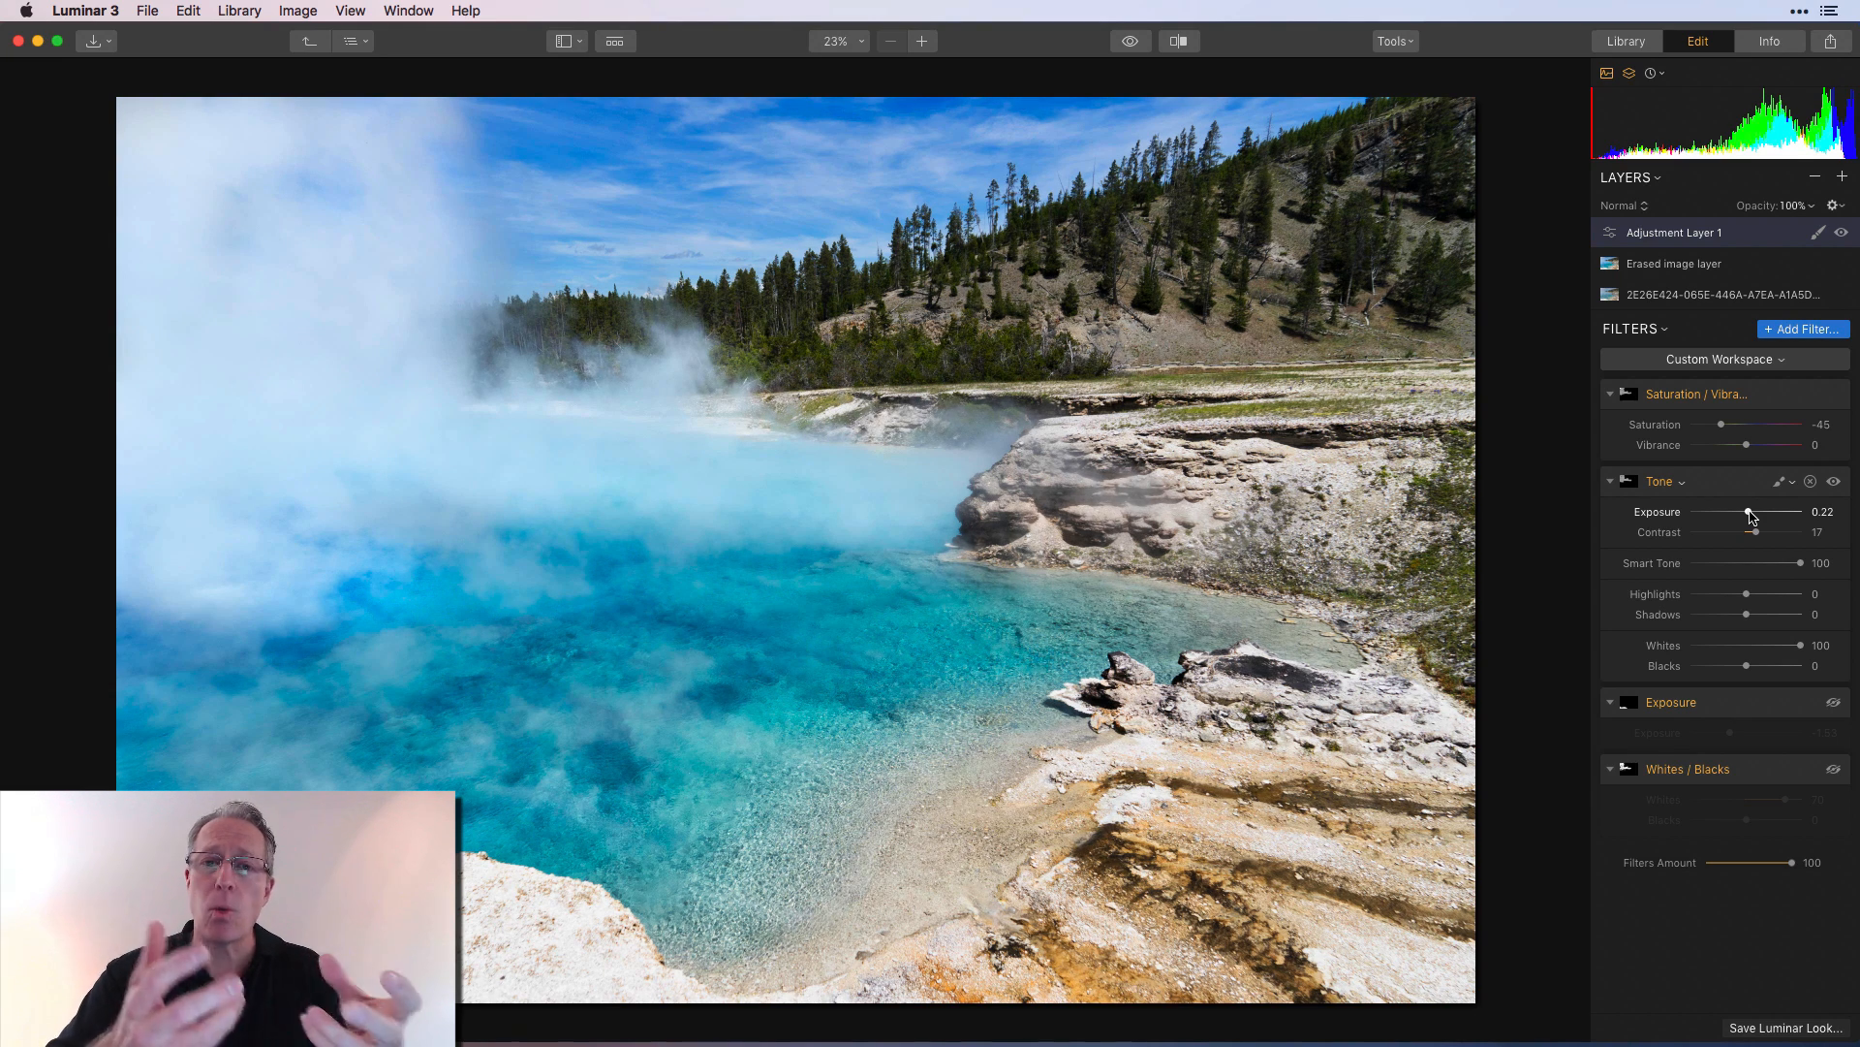
left_click(1835, 483)
left_click(1836, 483)
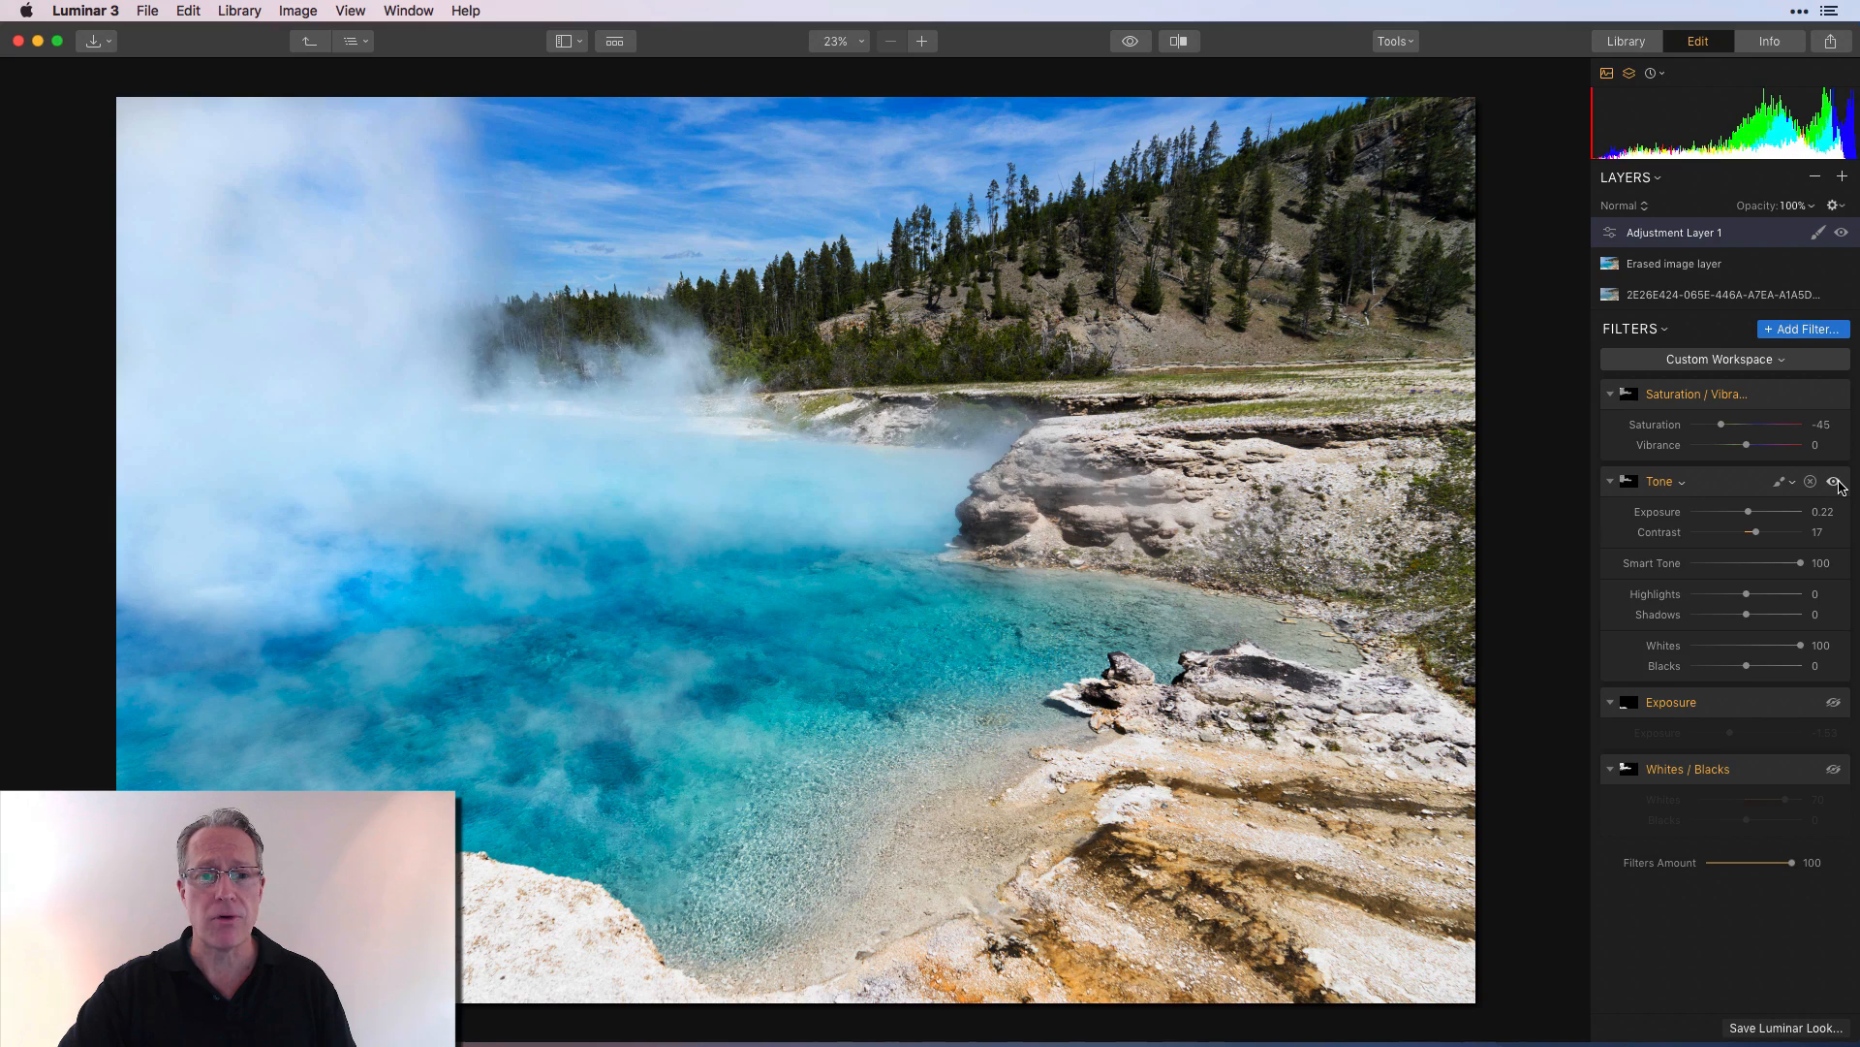
left_click(1131, 42)
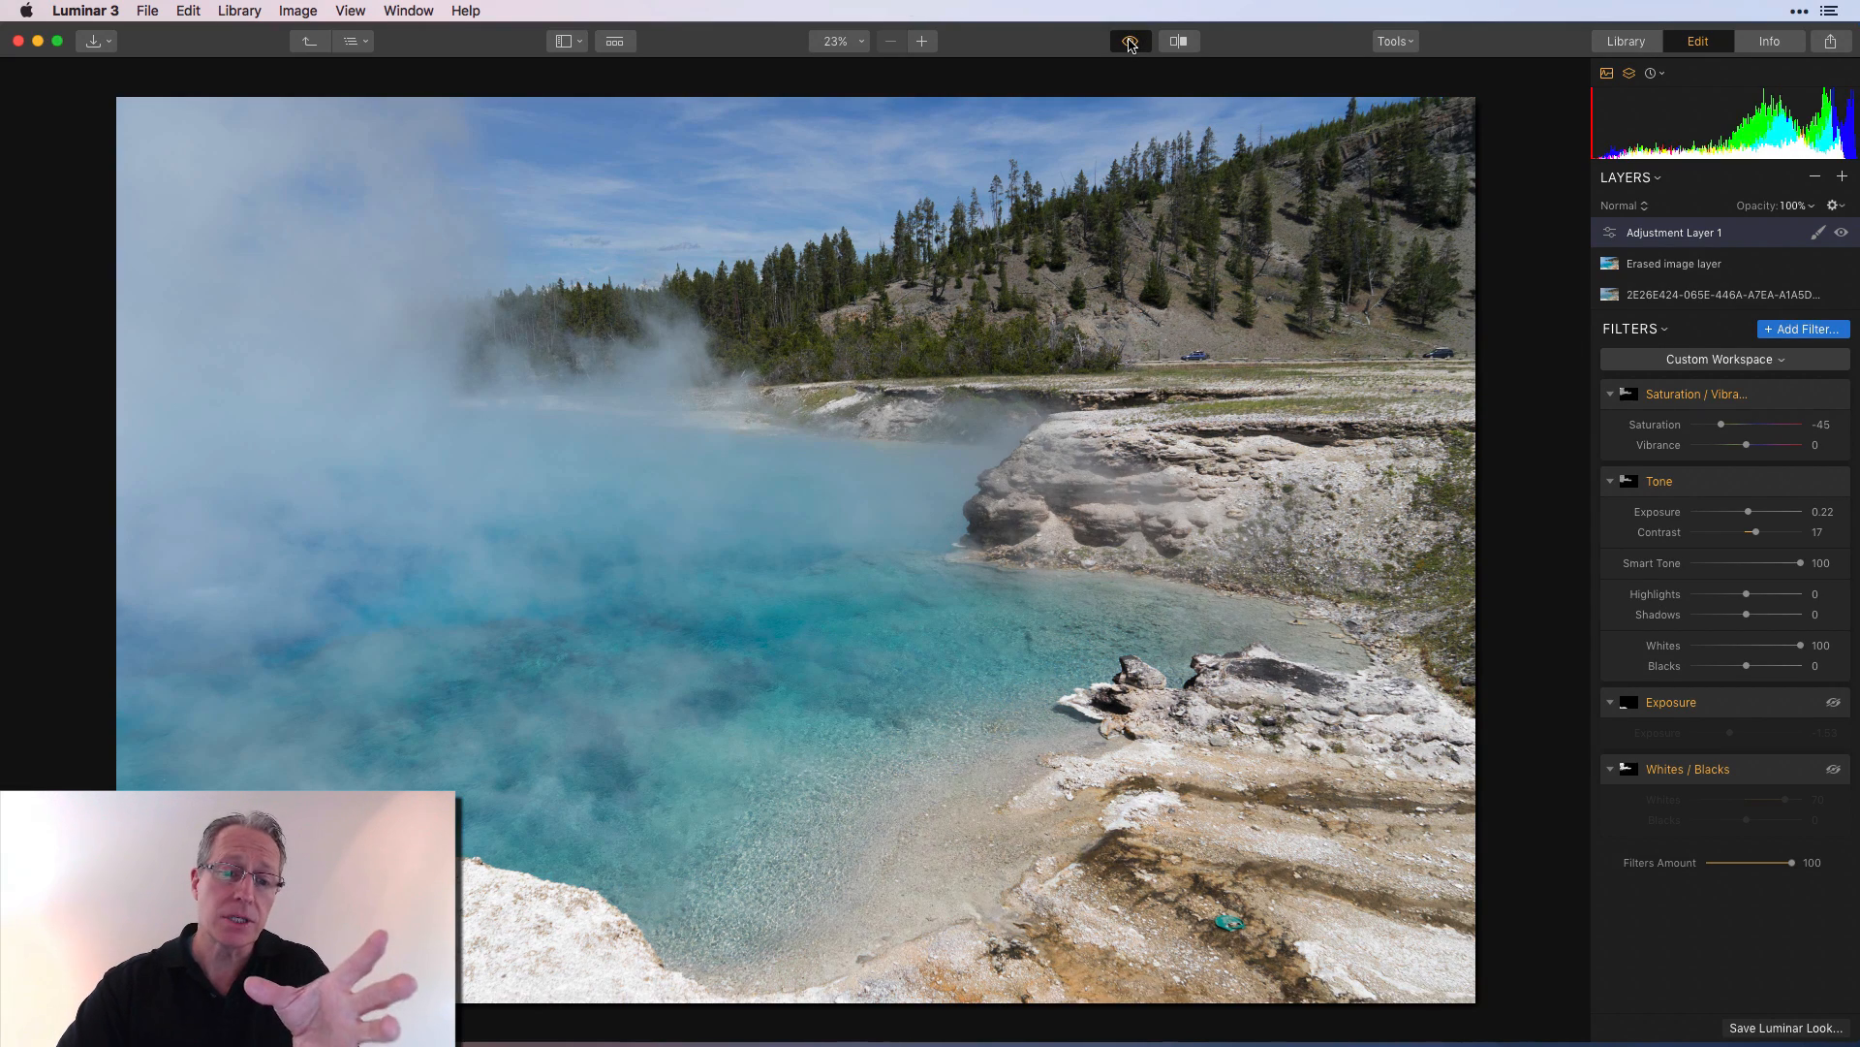
left_click(1130, 43)
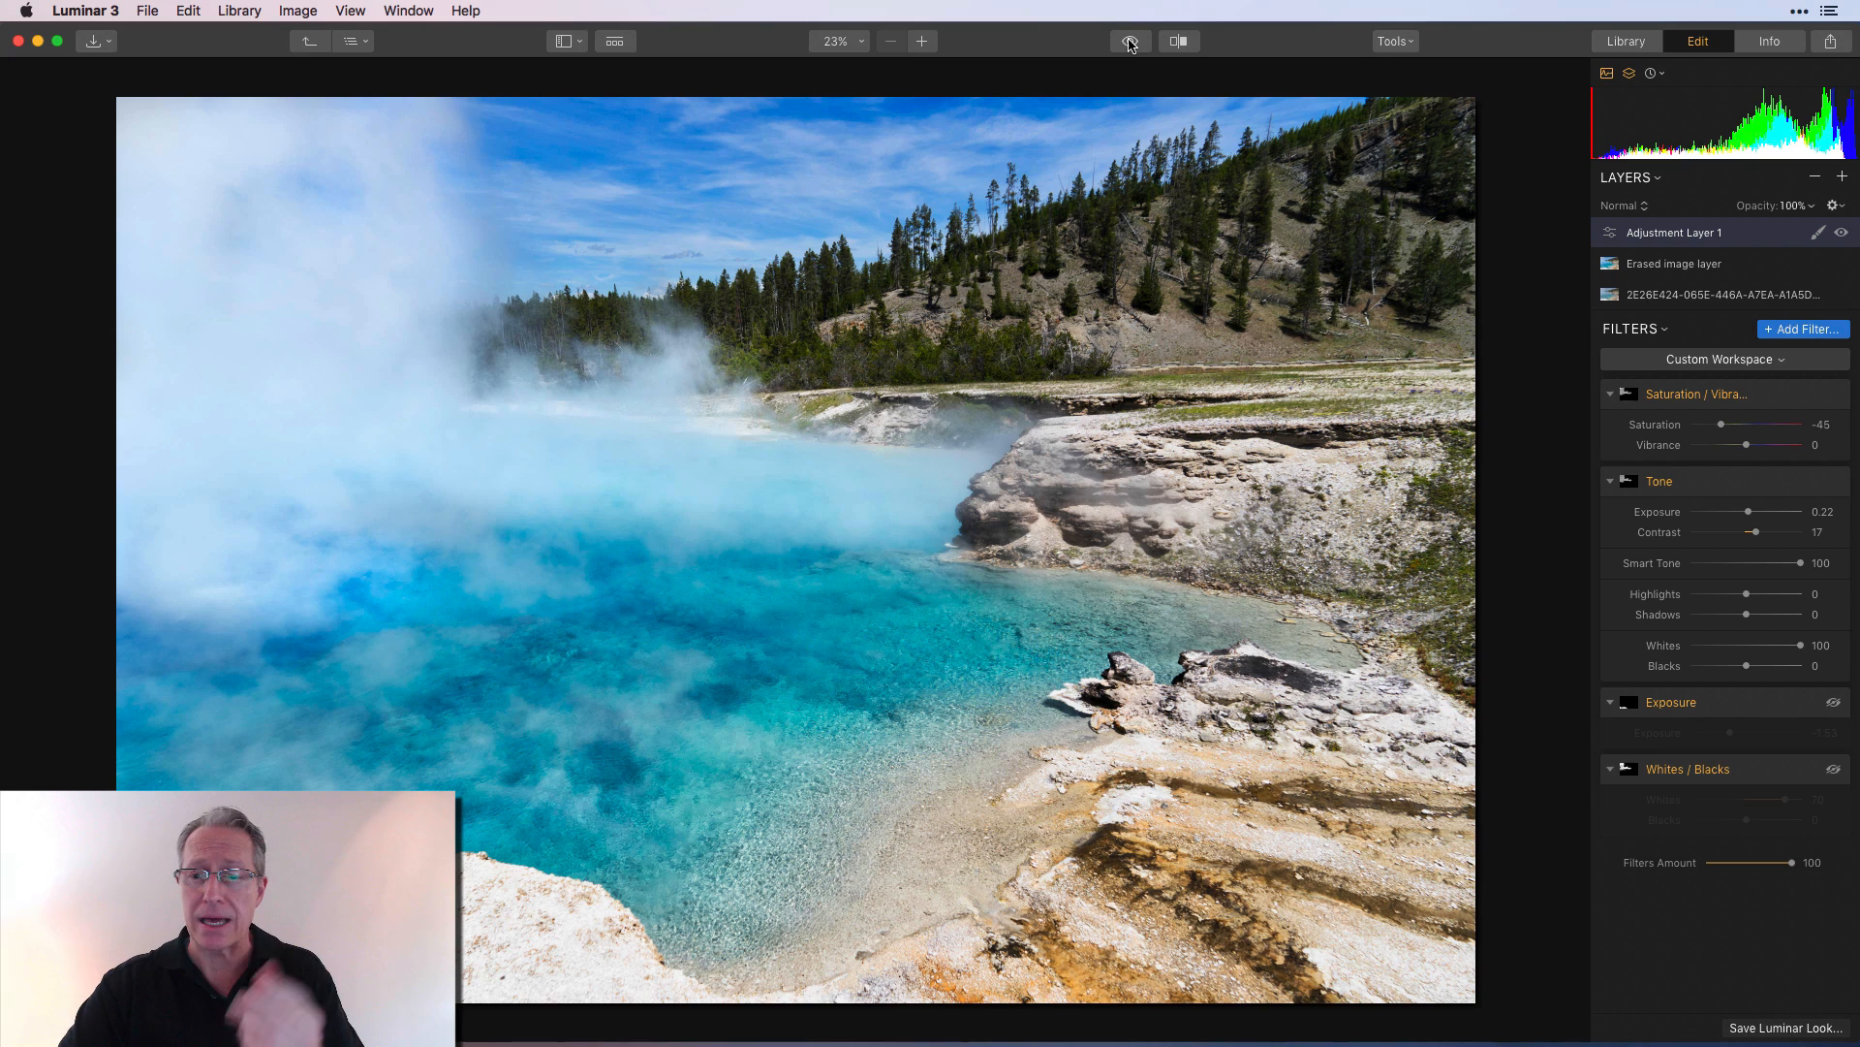
Turn on the Exposure and Whites / Blacks filters and compare the photo with and without Adjustment Layer 1.
left_click(1835, 705)
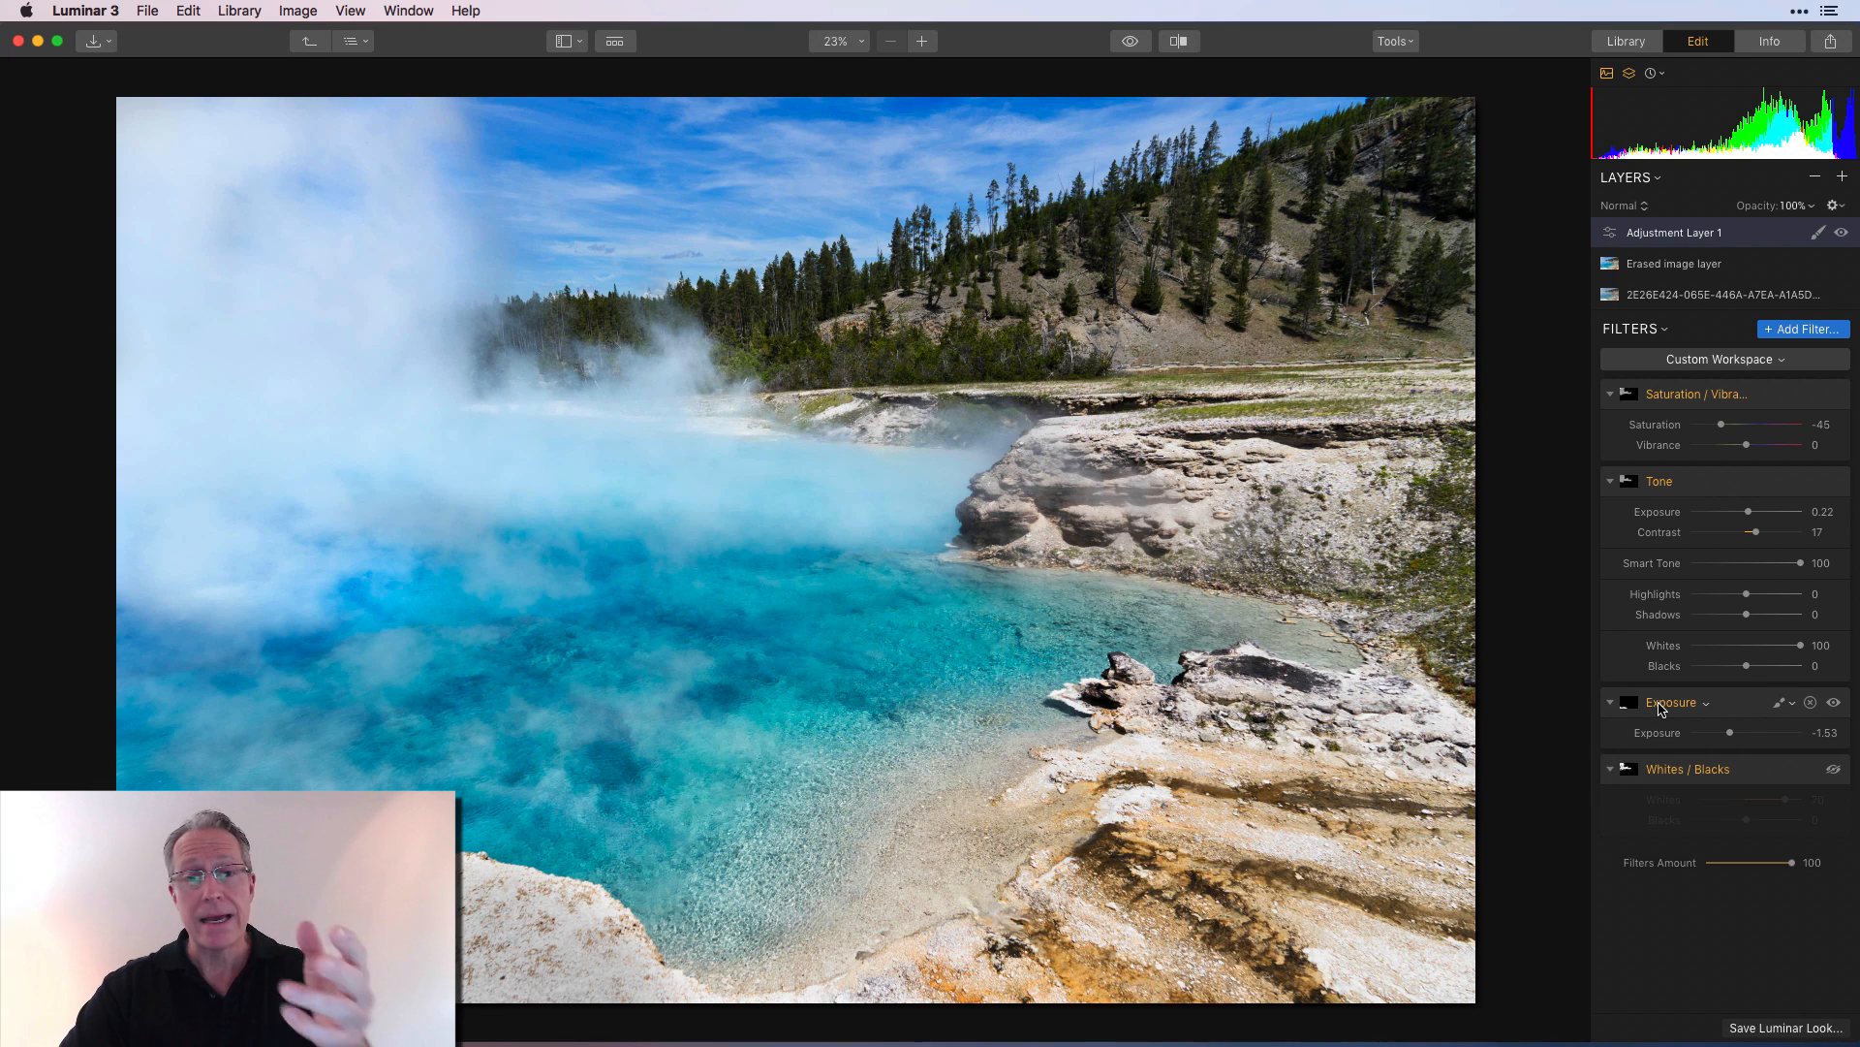
left_click(1677, 772)
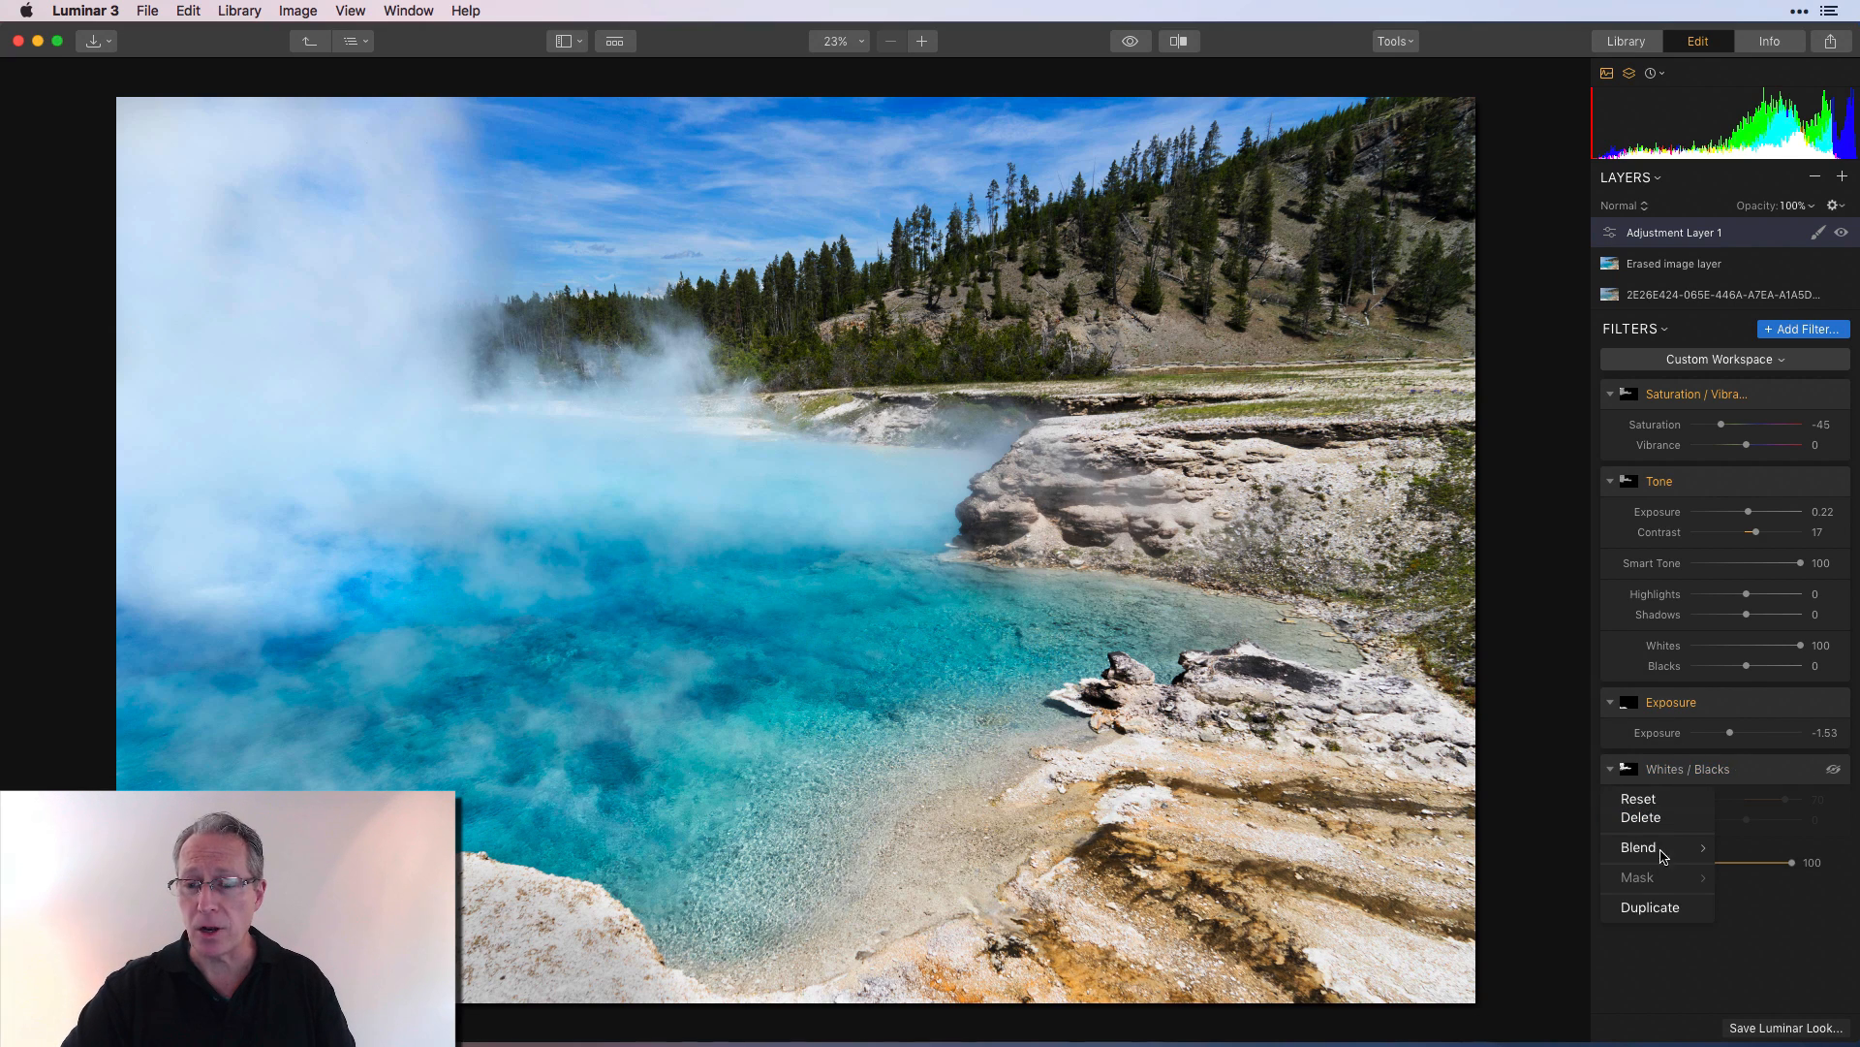
left_click(1835, 770)
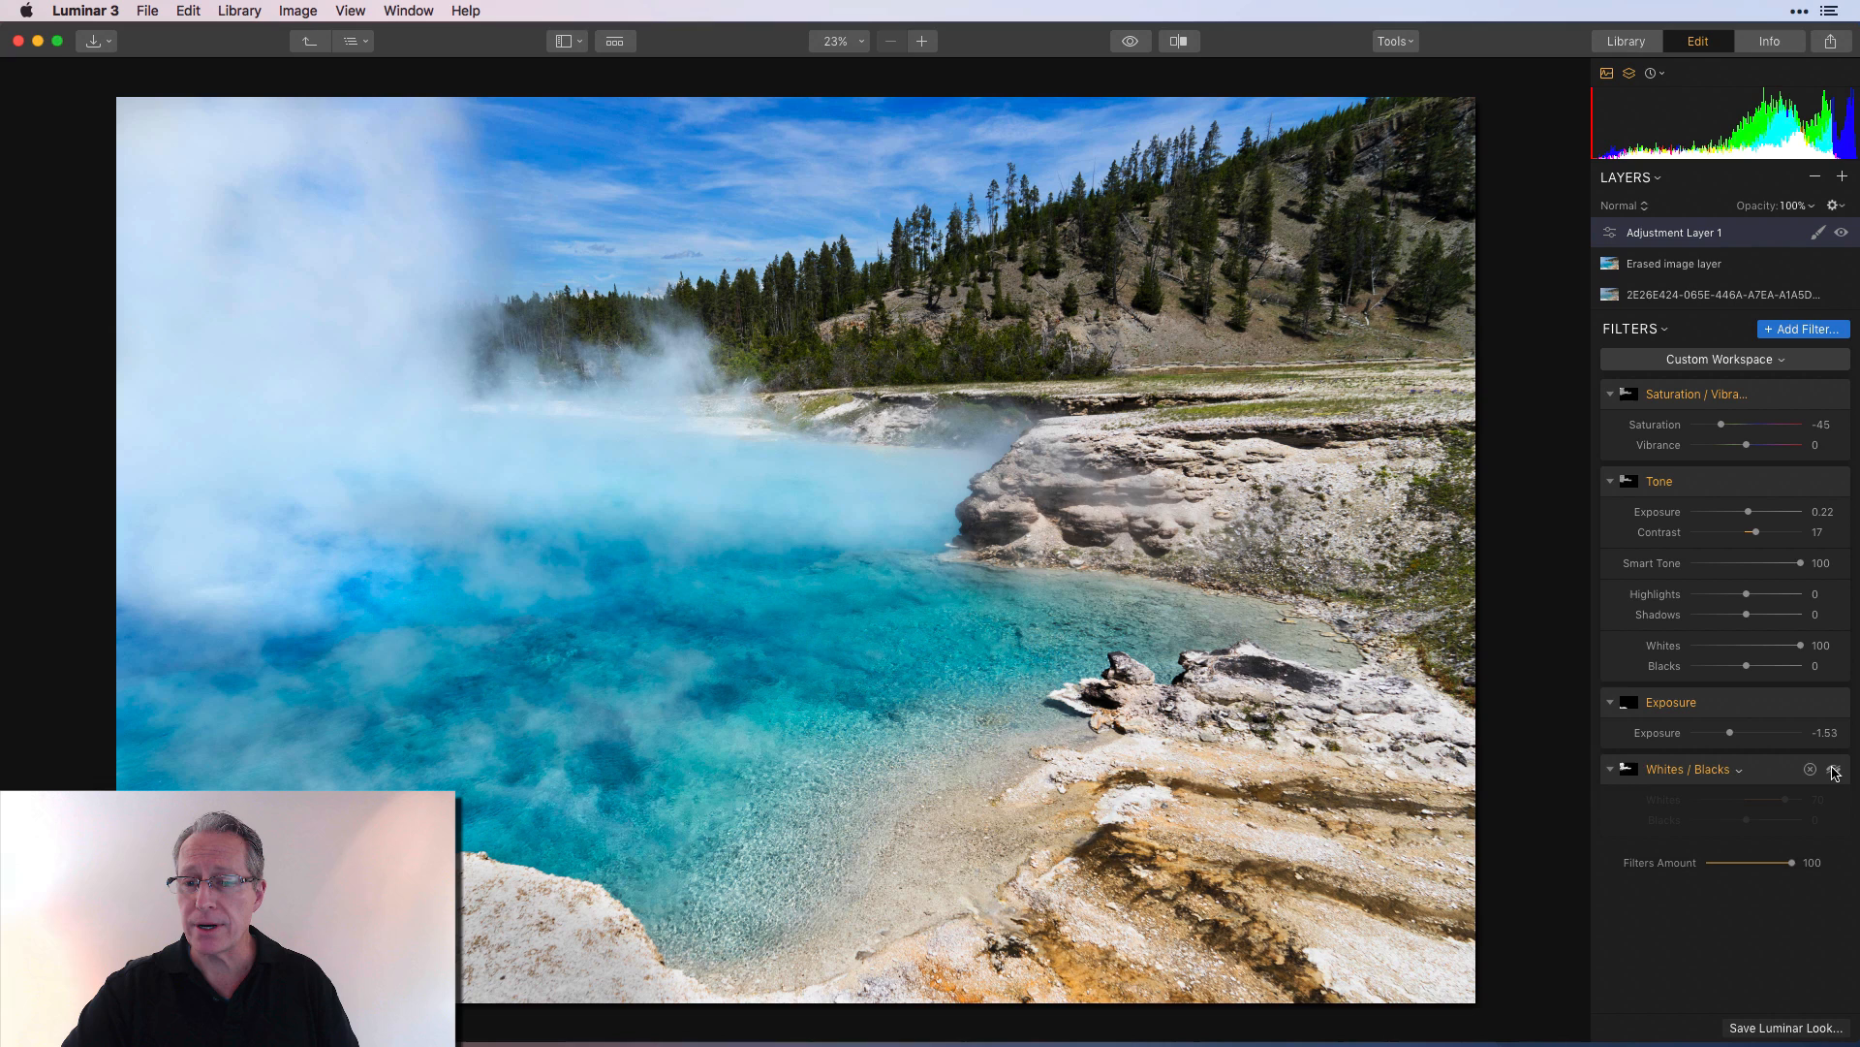
left_click(1835, 770)
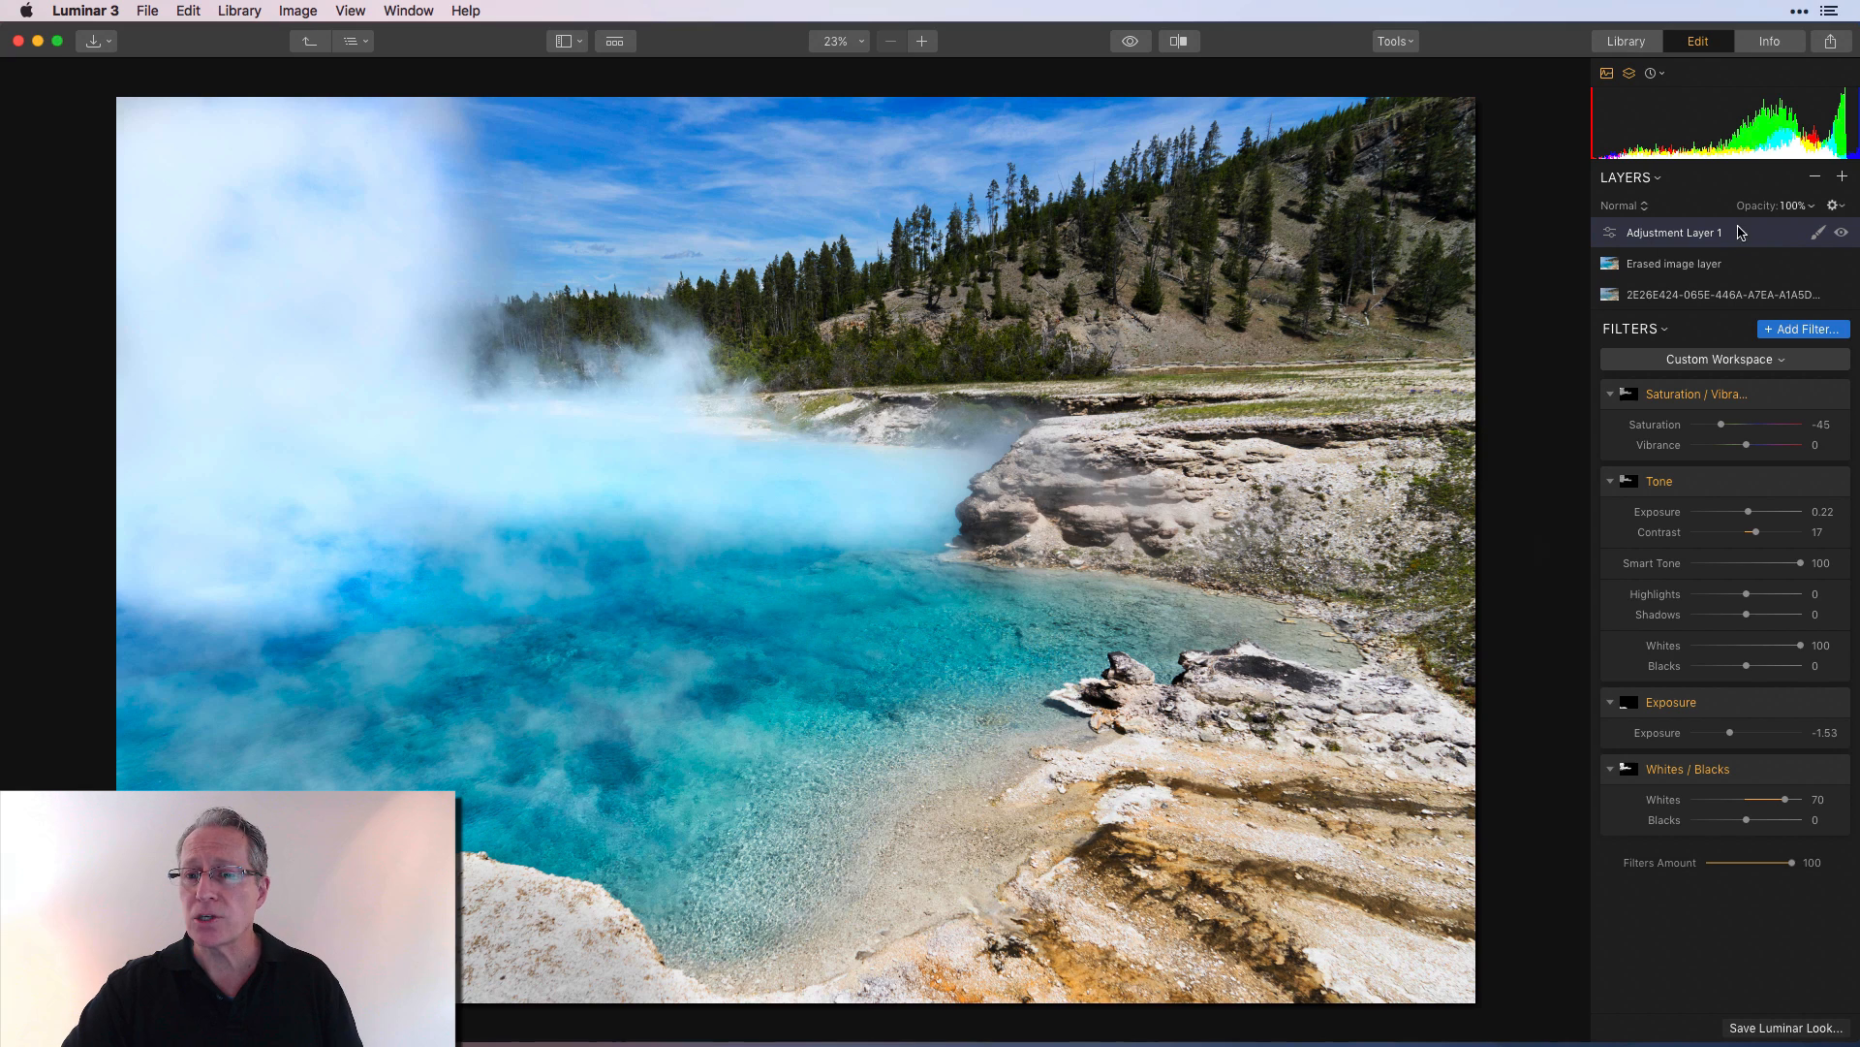
left_click(1844, 234)
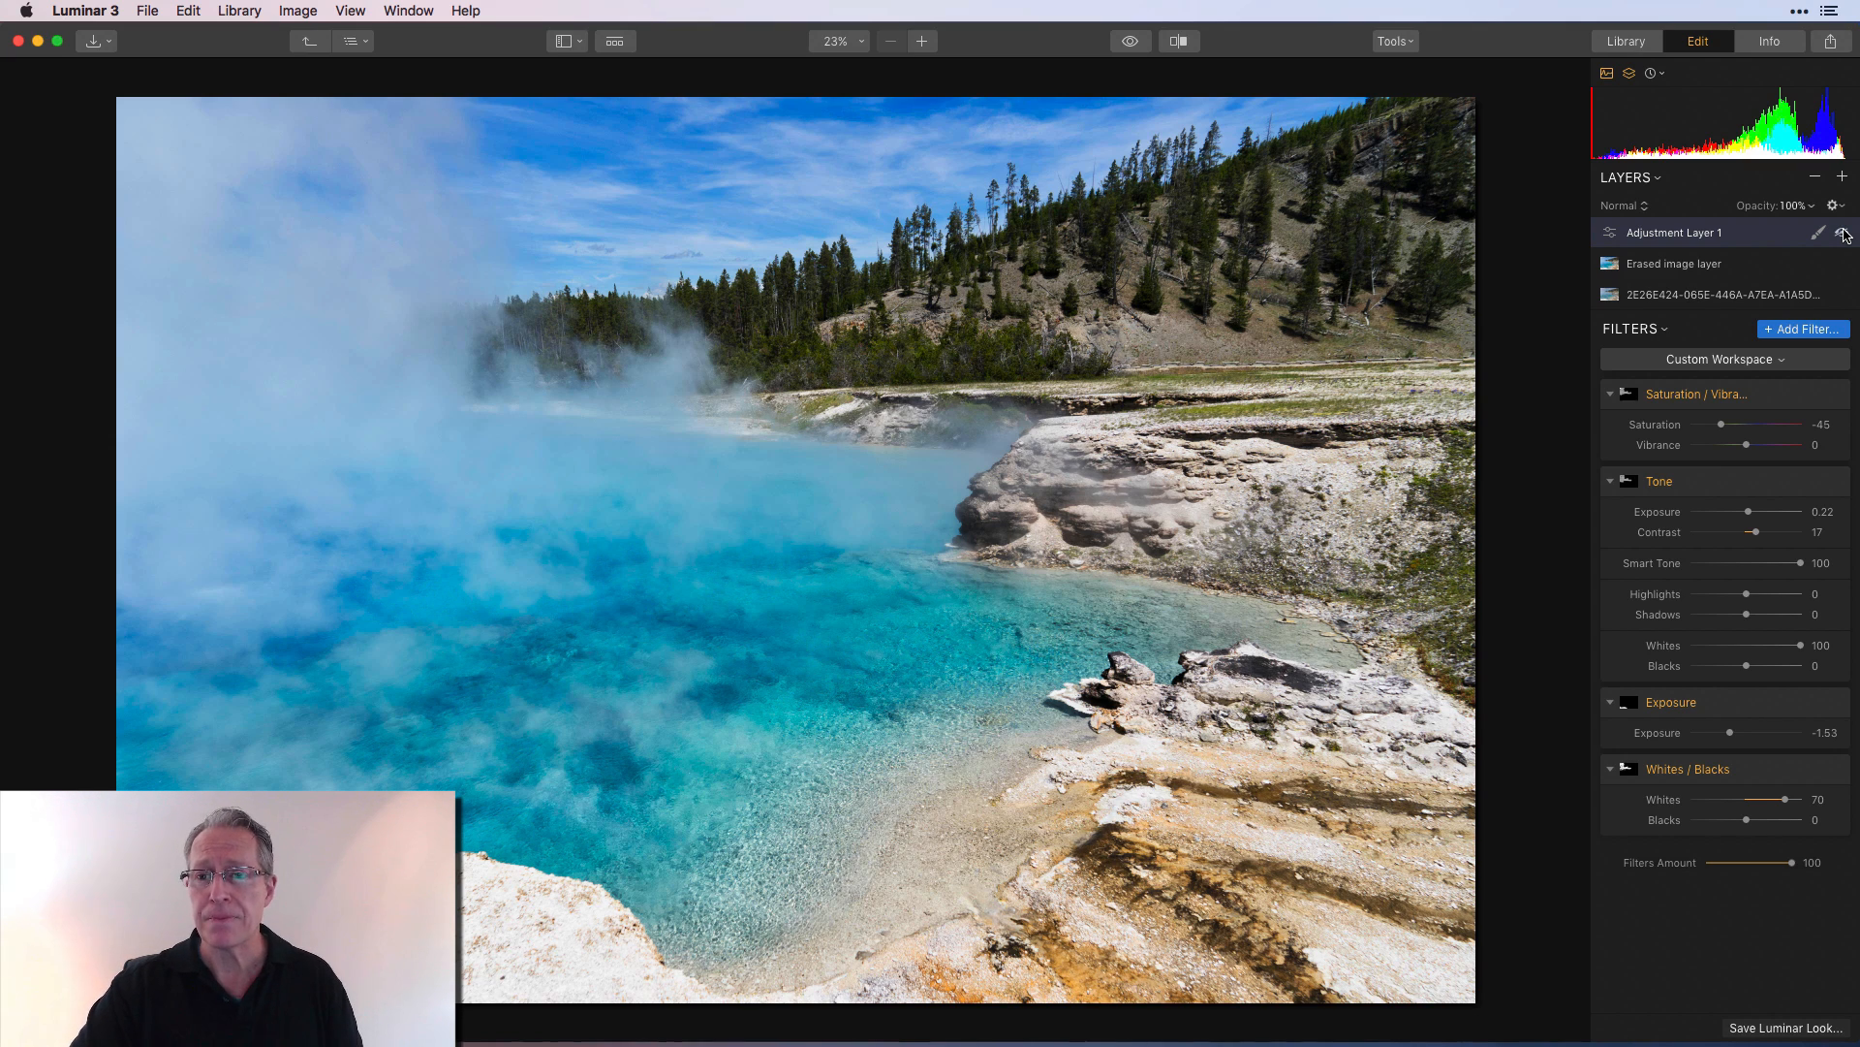
left_click(1843, 234)
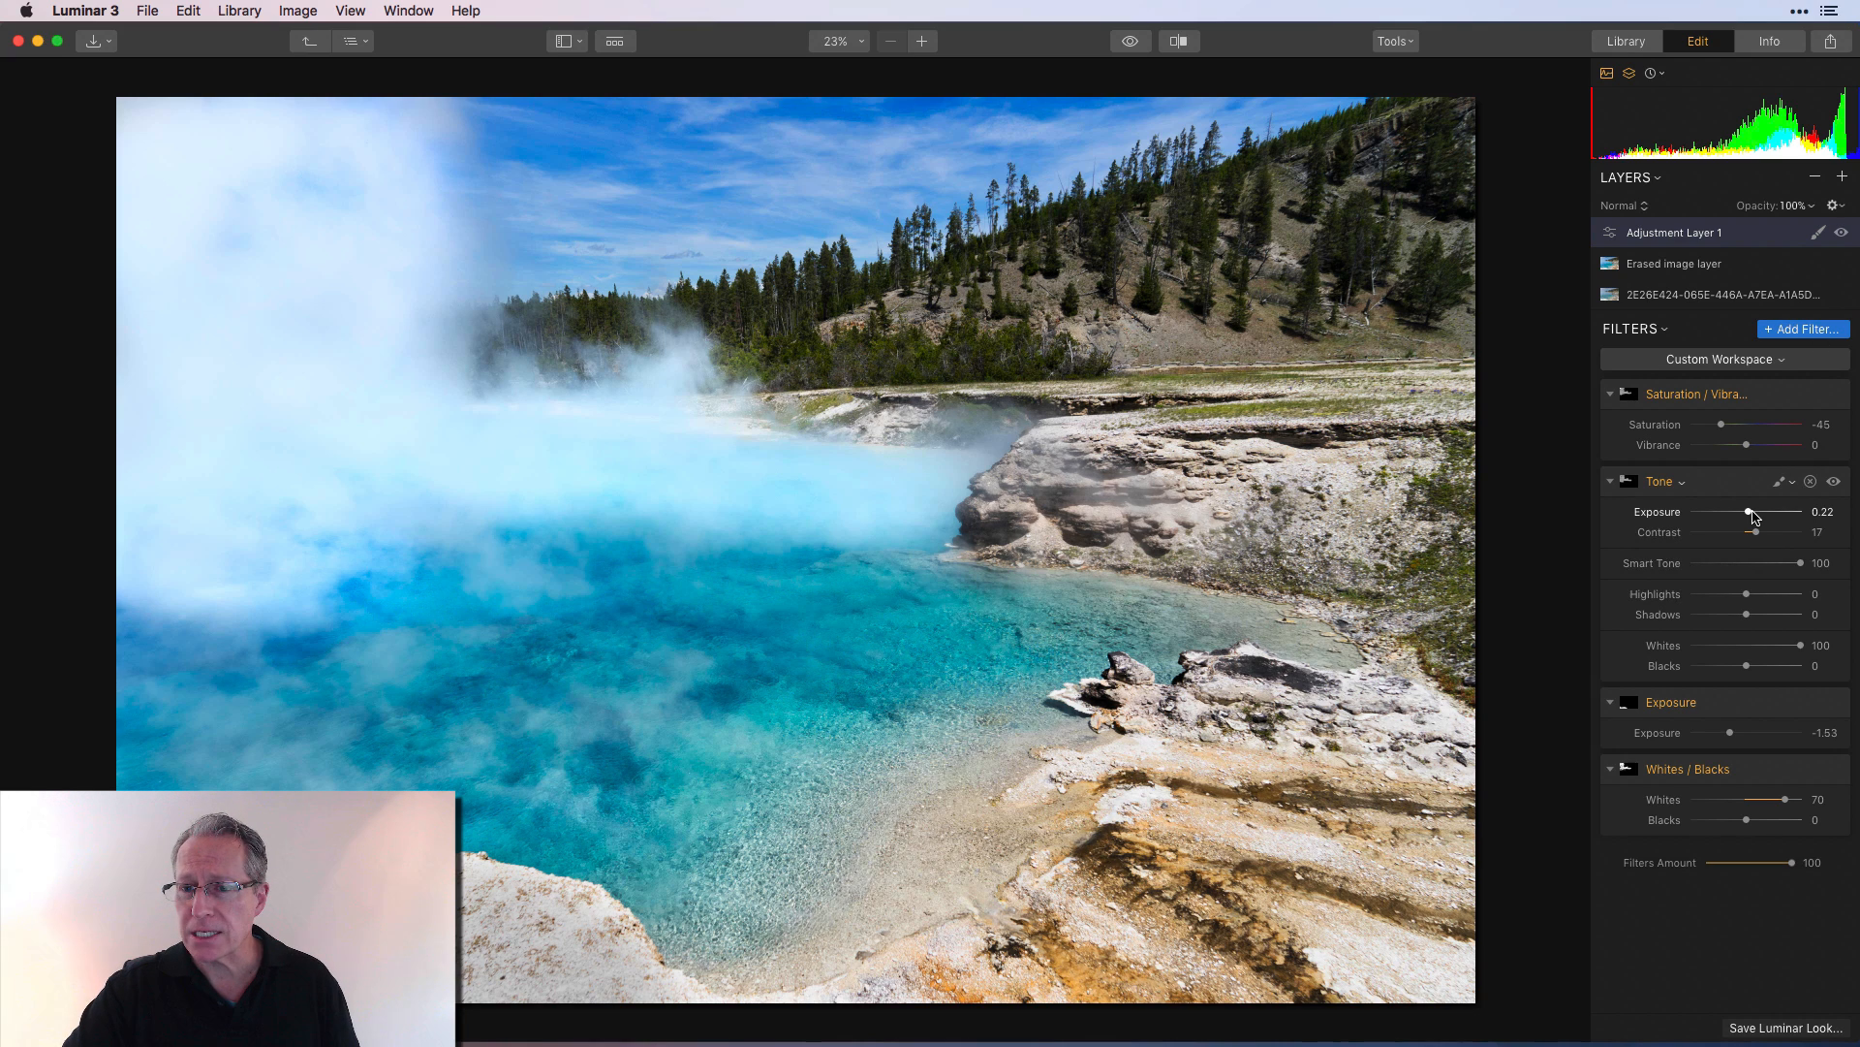
Reset the Tone filter's Exposure to 0.00 and lower Whites in the Whites / Blacks filter to 46.
left_click_drag(1752, 512, 1747, 512)
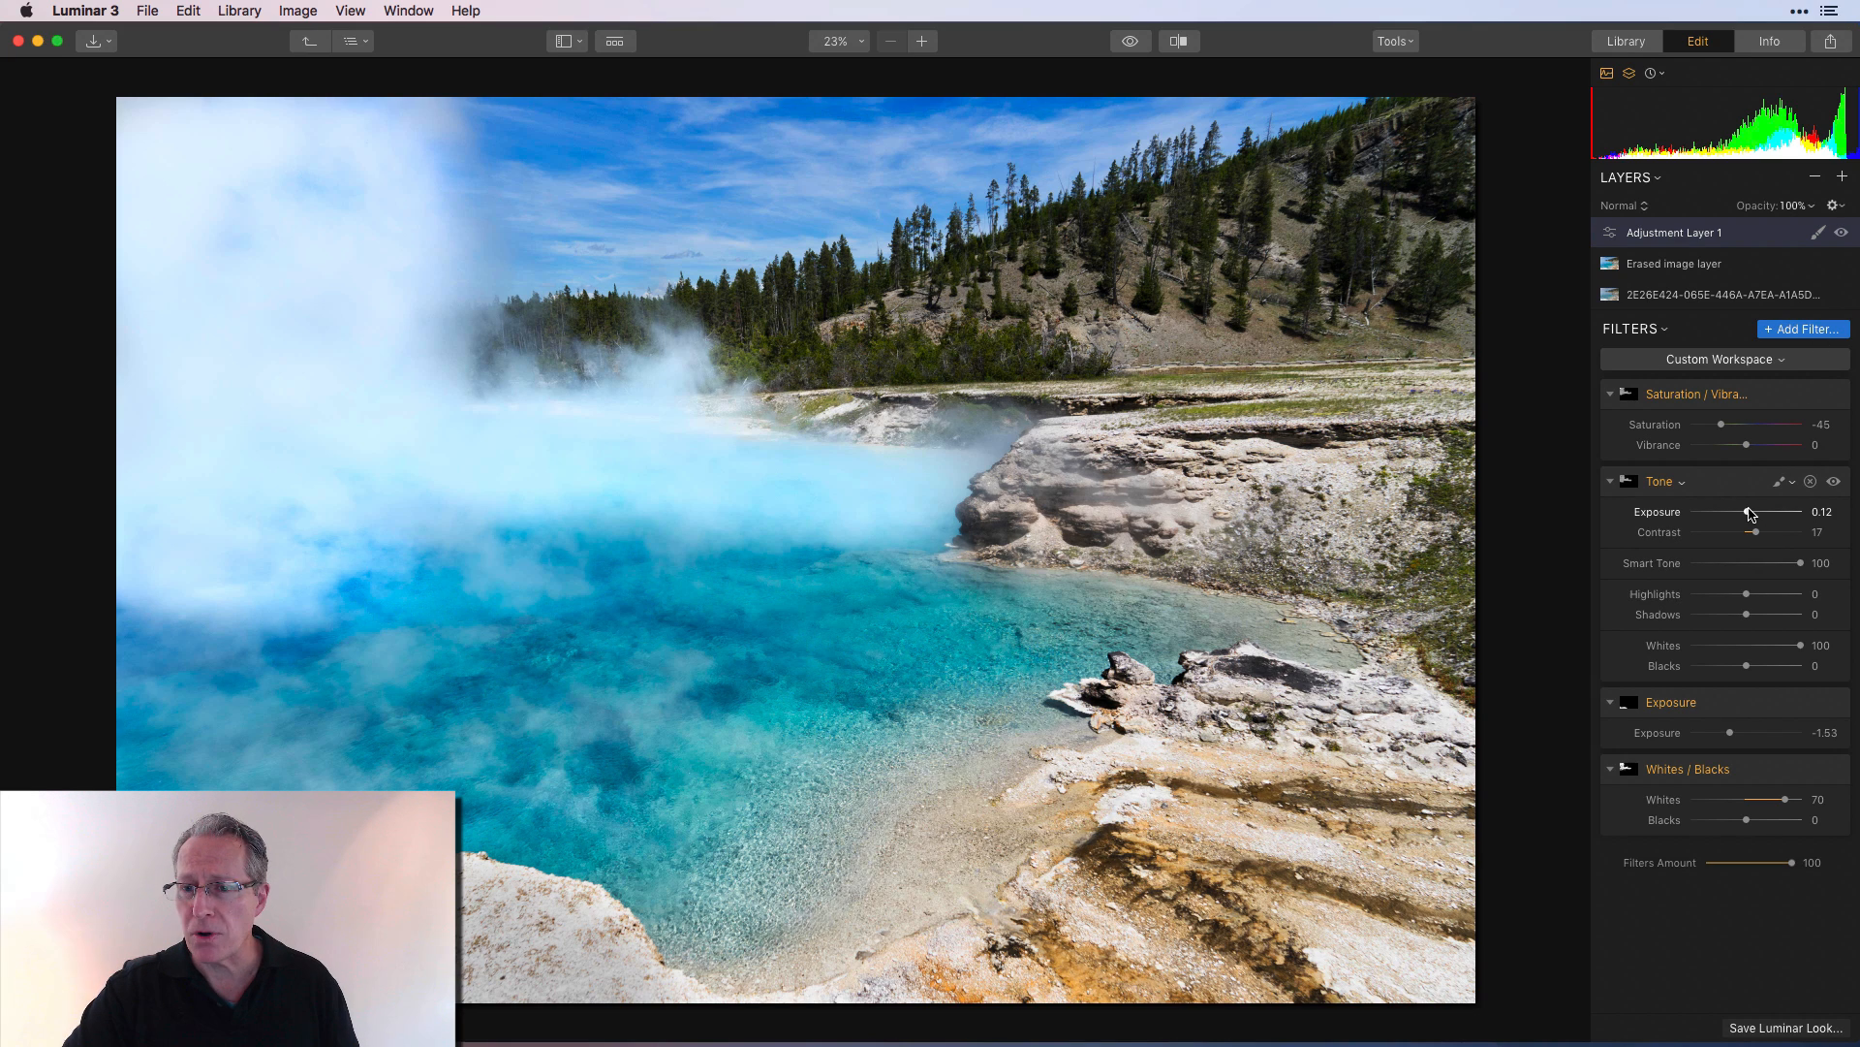
double_click(1673, 517)
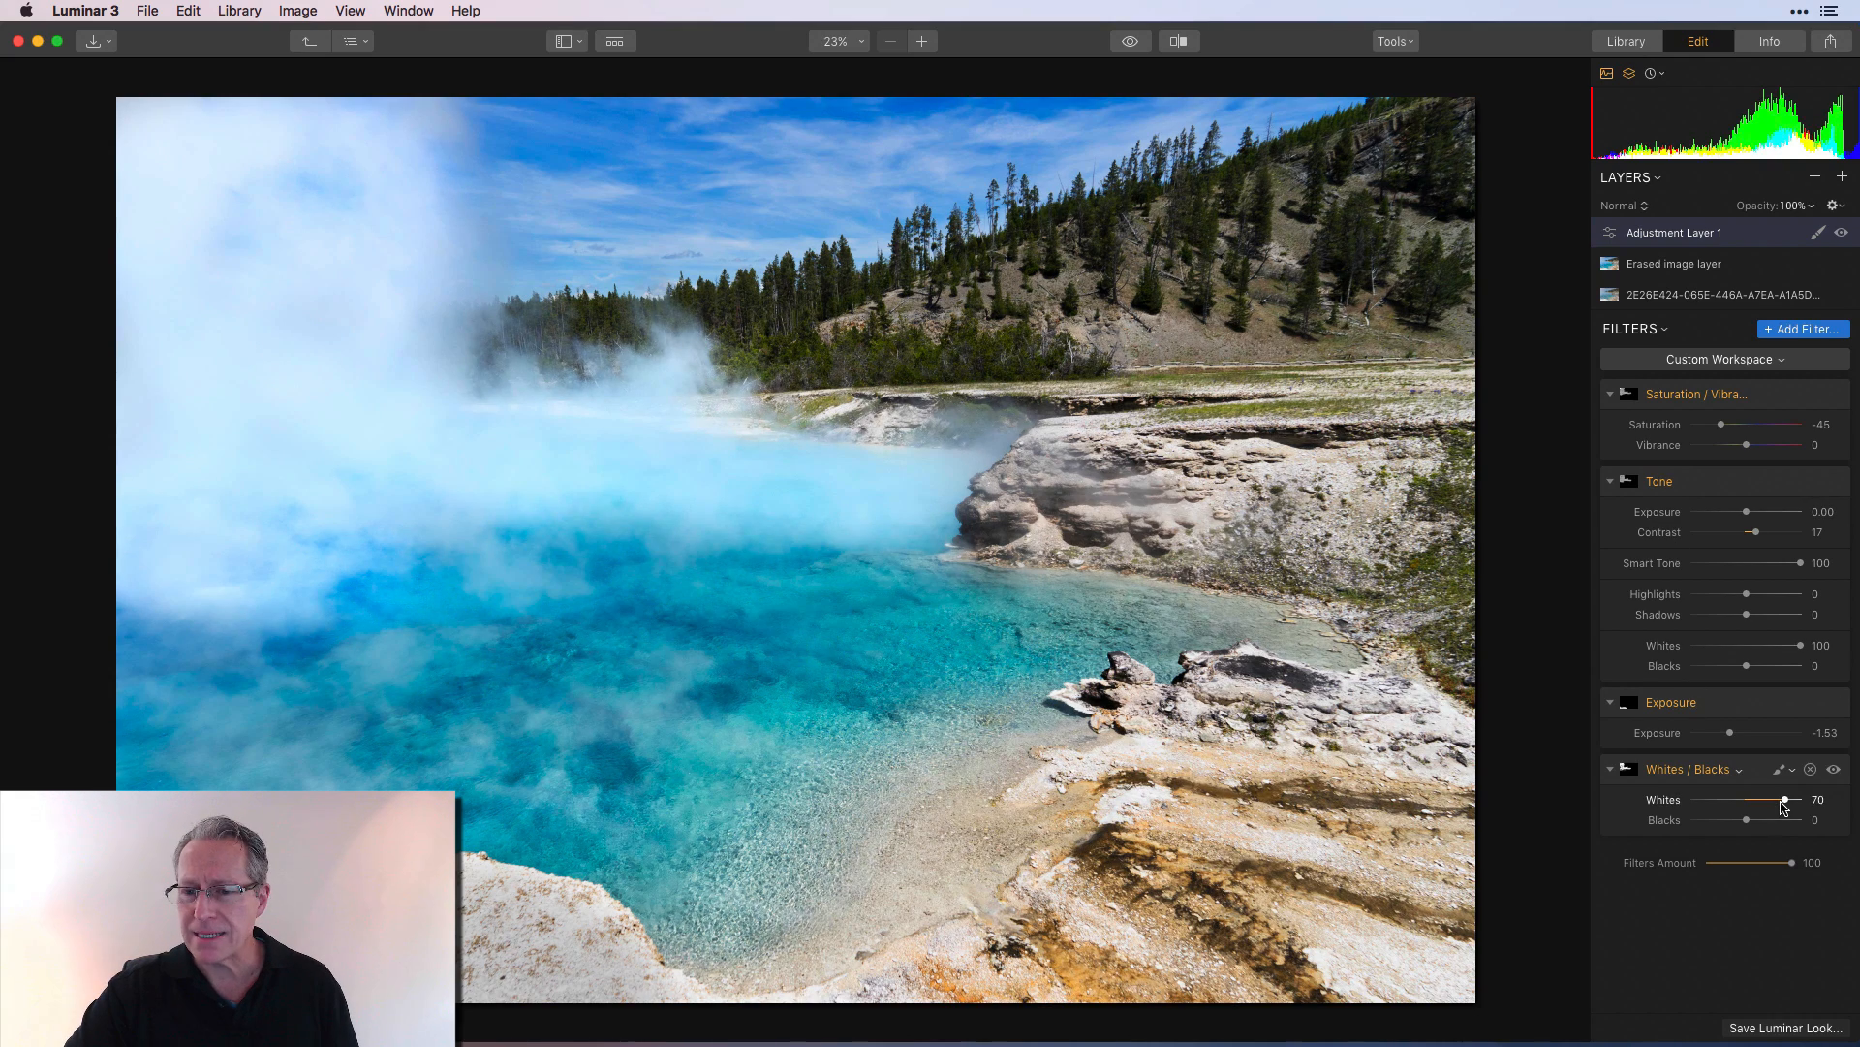
left_click_drag(1785, 801, 1773, 800)
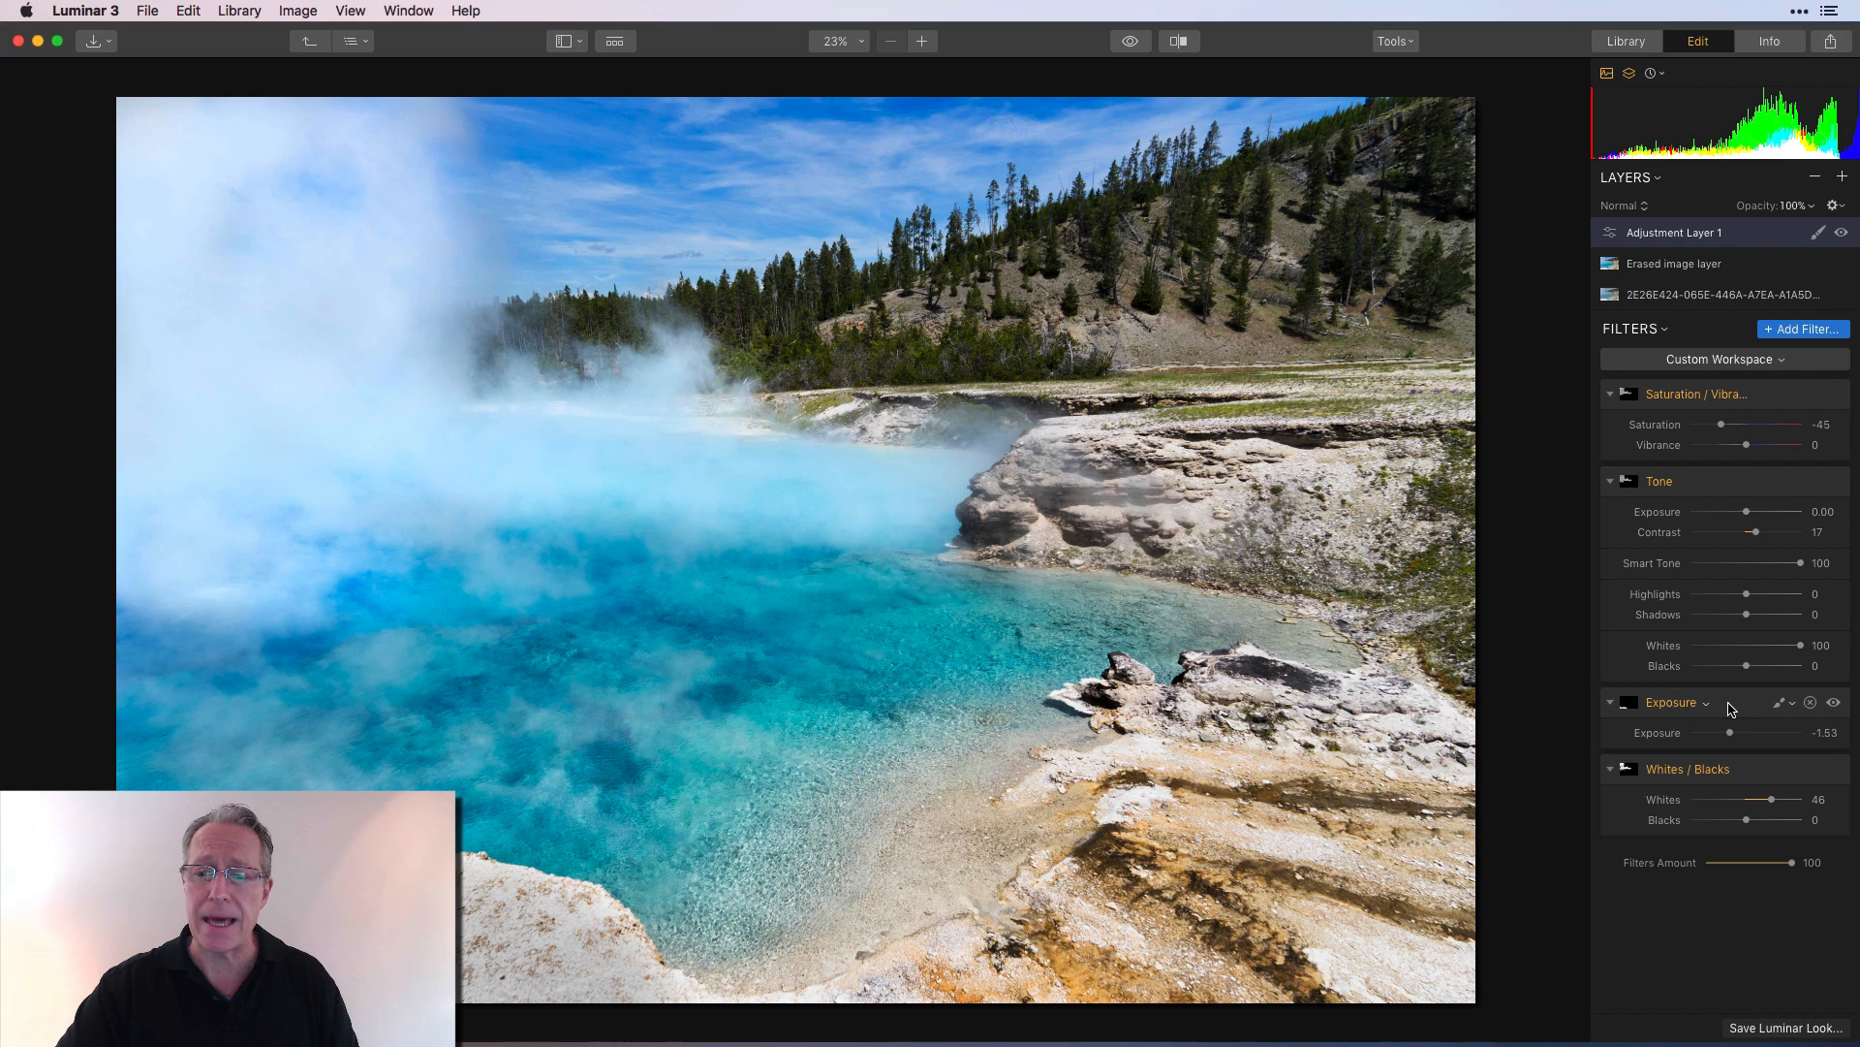
Switch to the orange hot spring photo with the dark forested hill and compare it with its unedited original.
left_click(1540, 551)
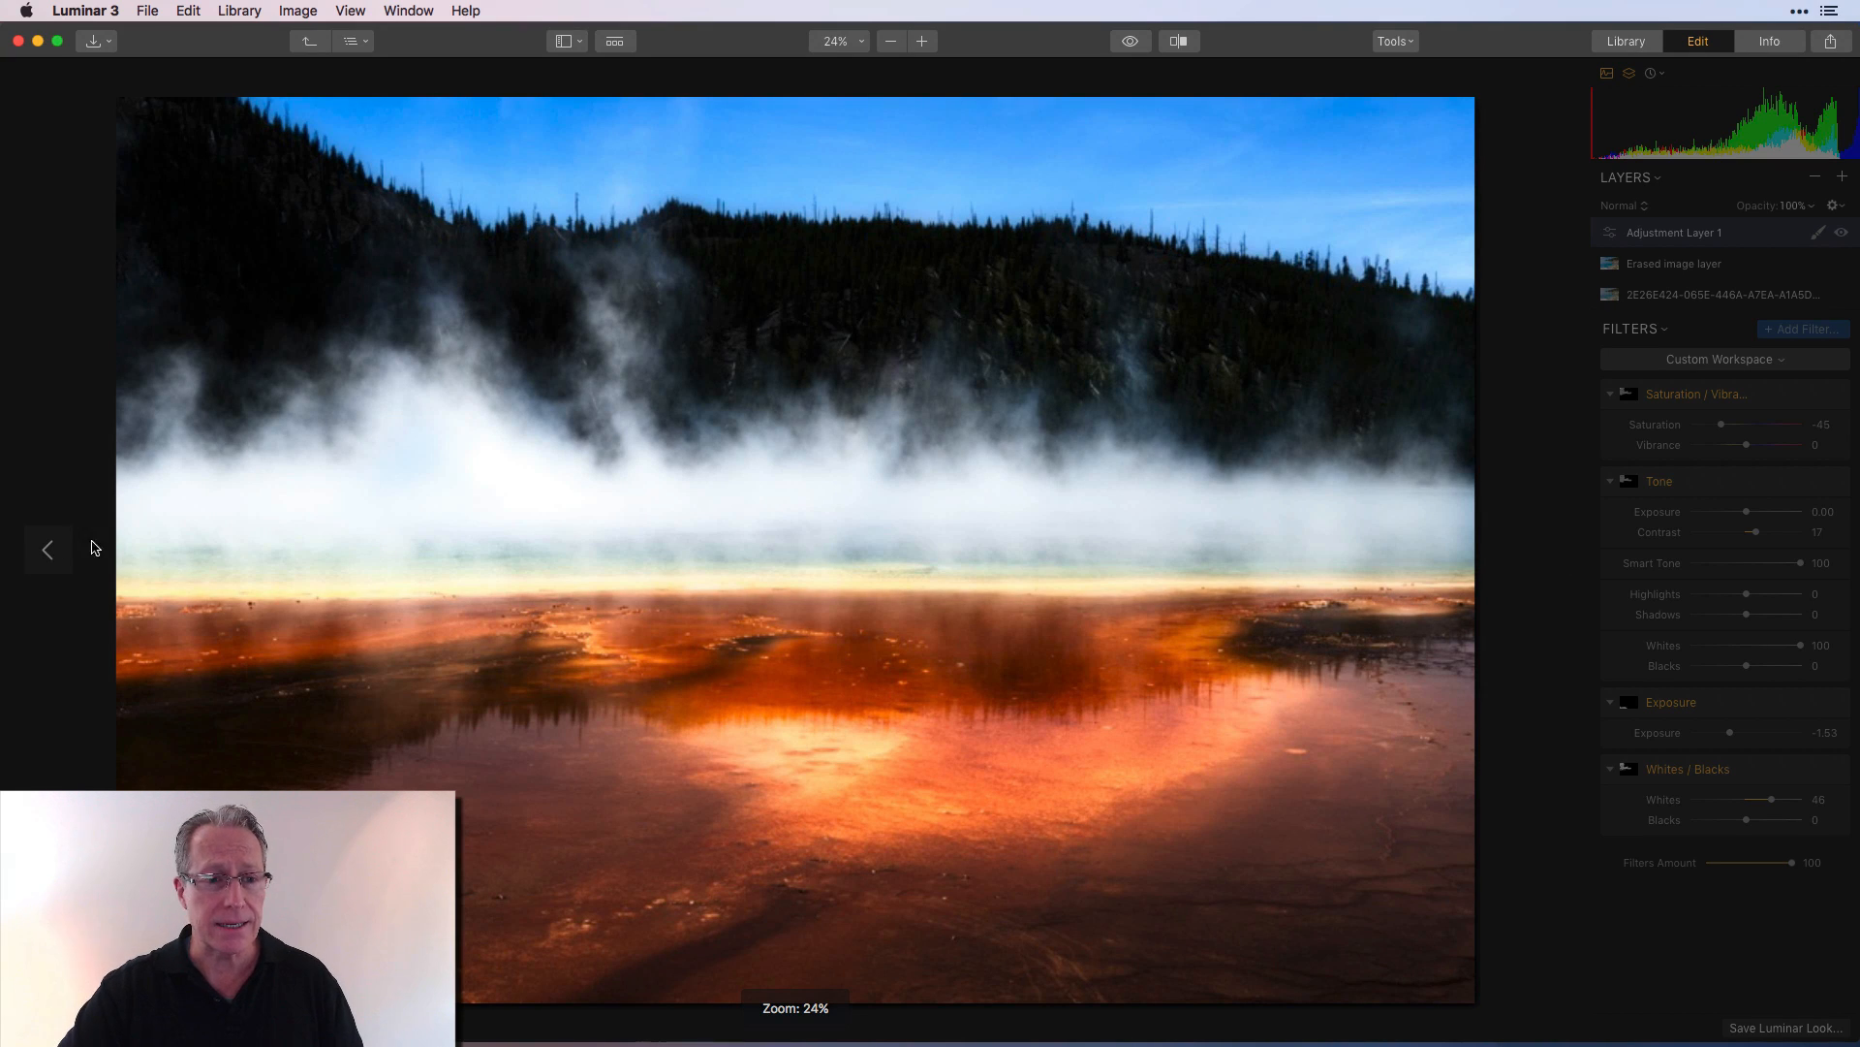
left_click(46, 549)
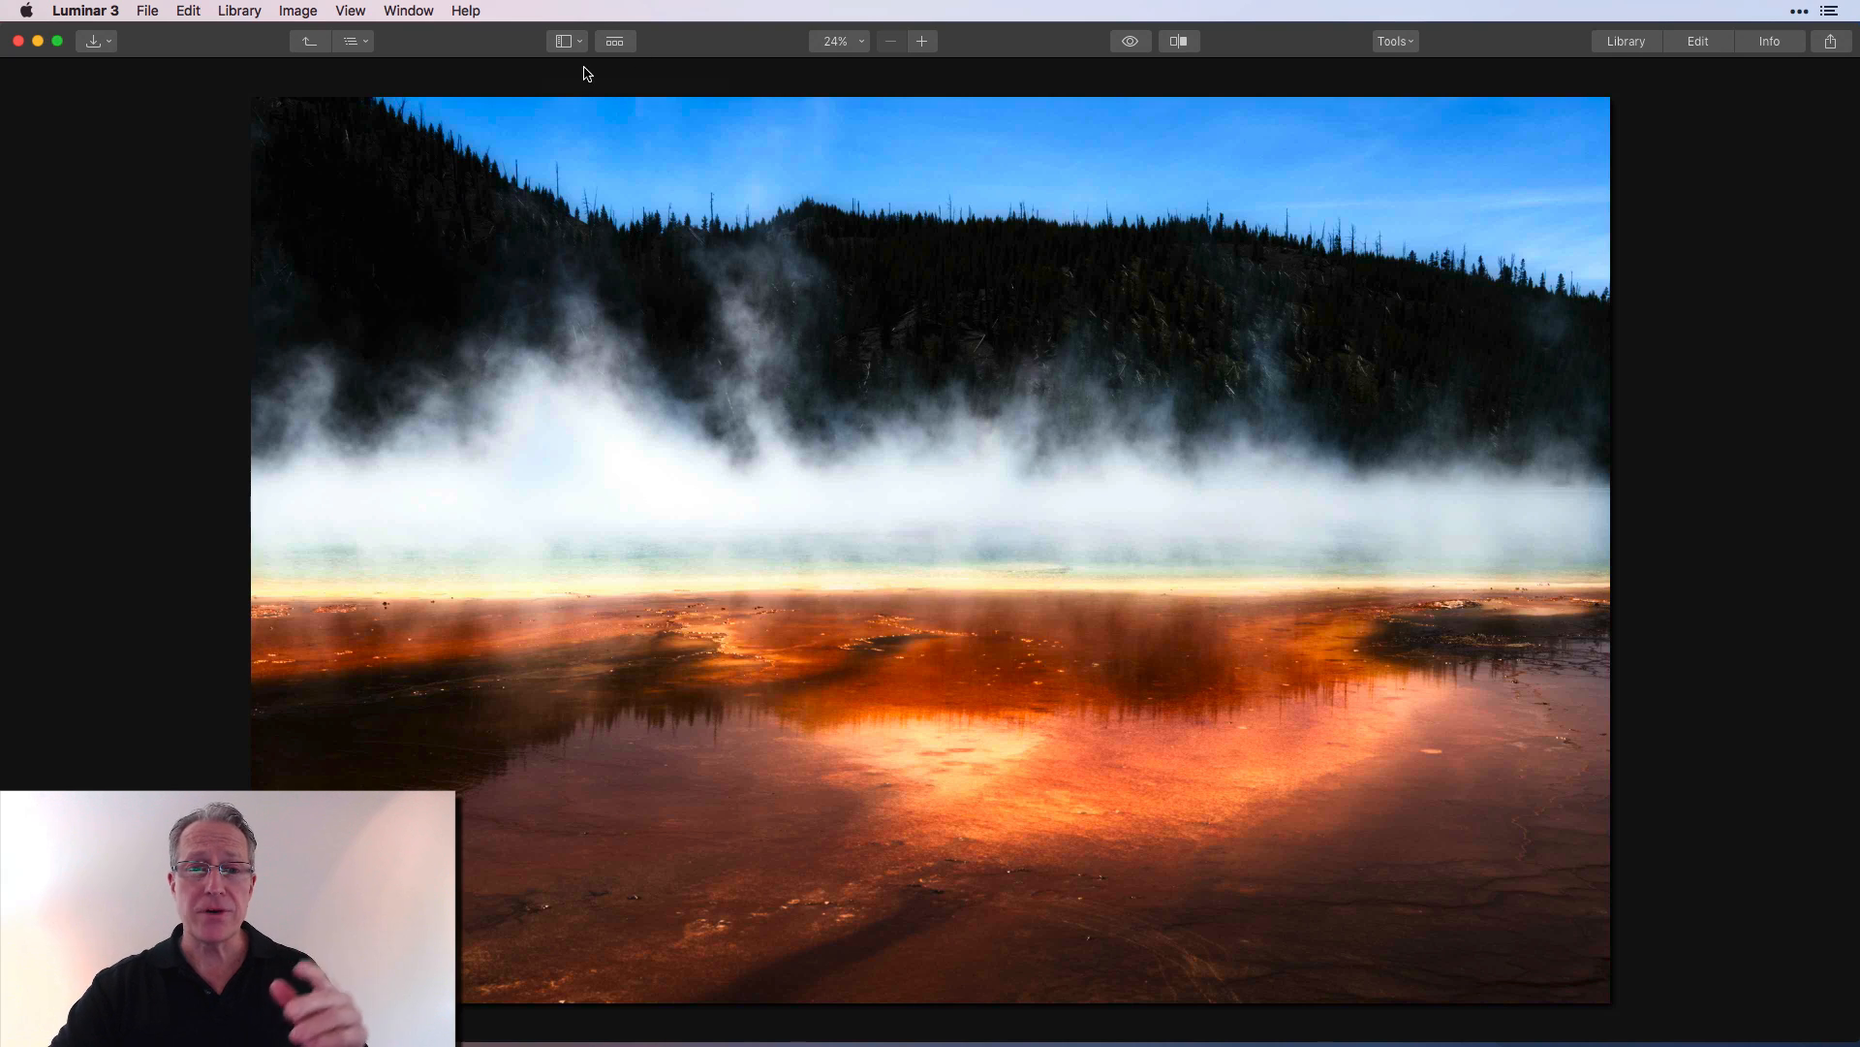
left_click(1142, 41)
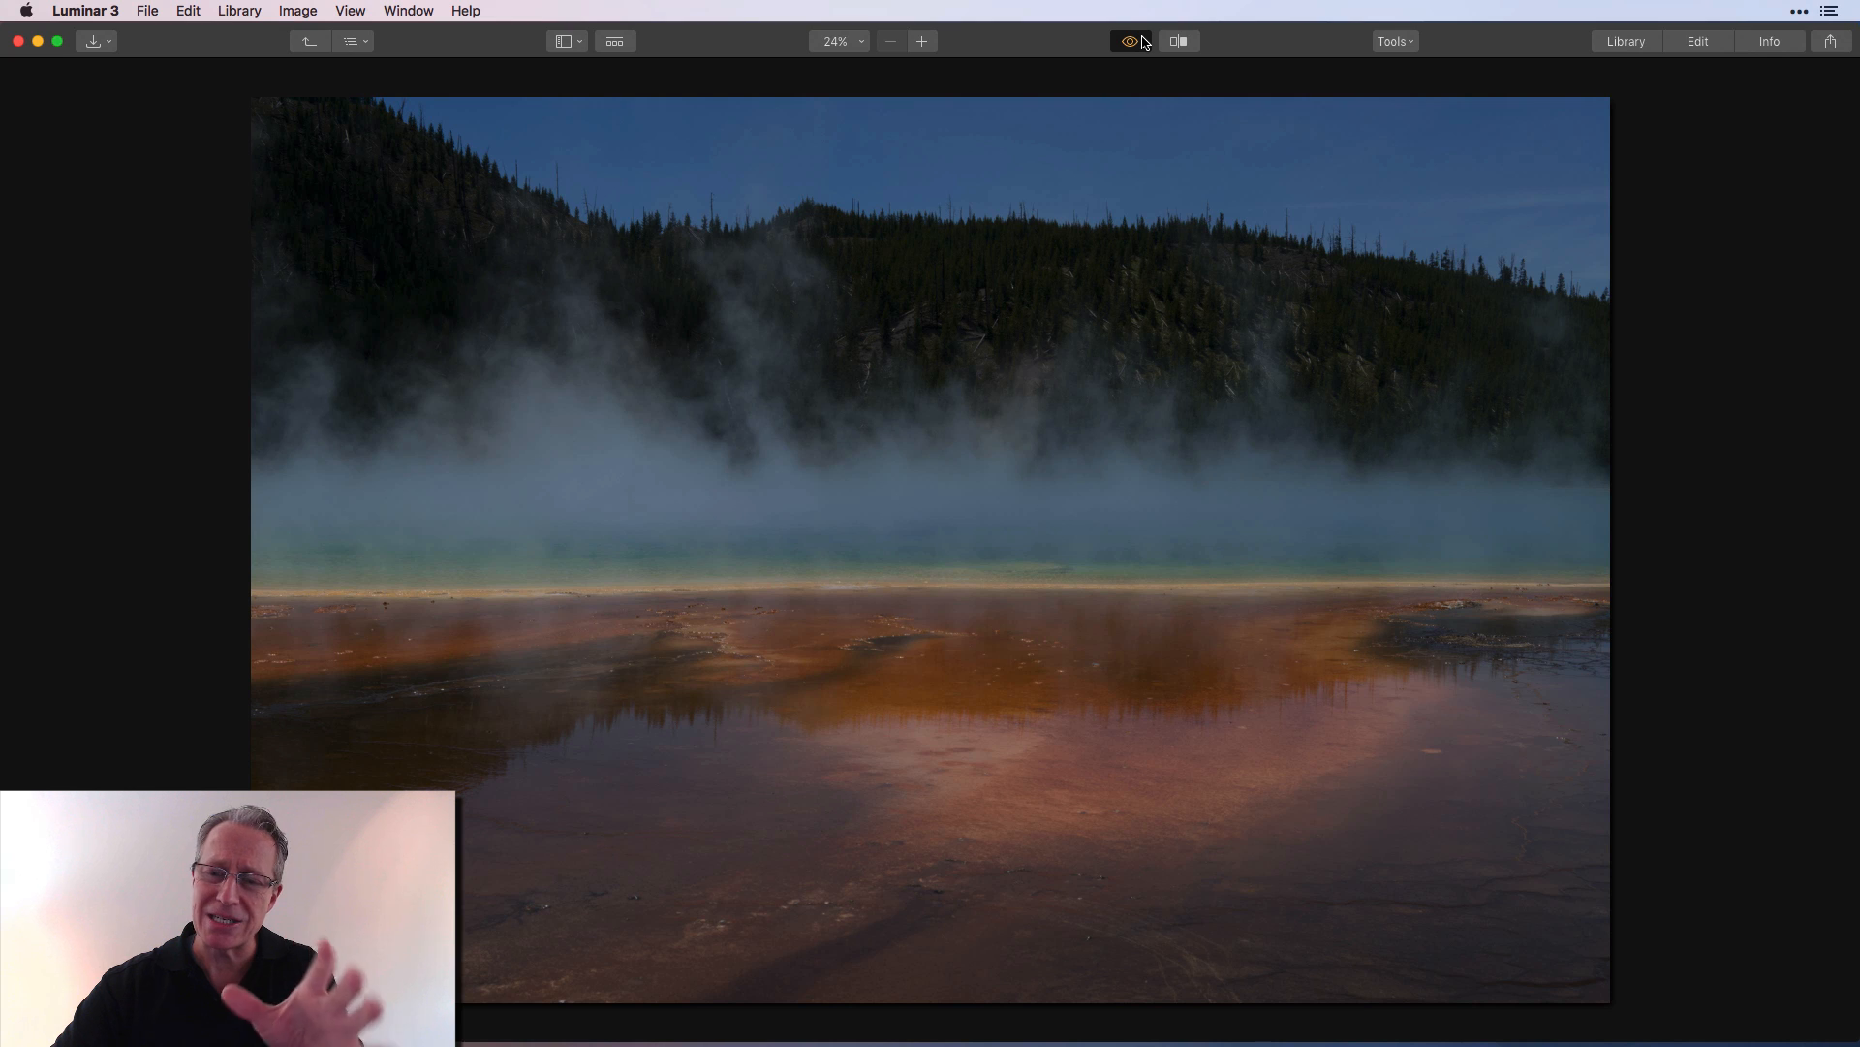
left_click(1143, 41)
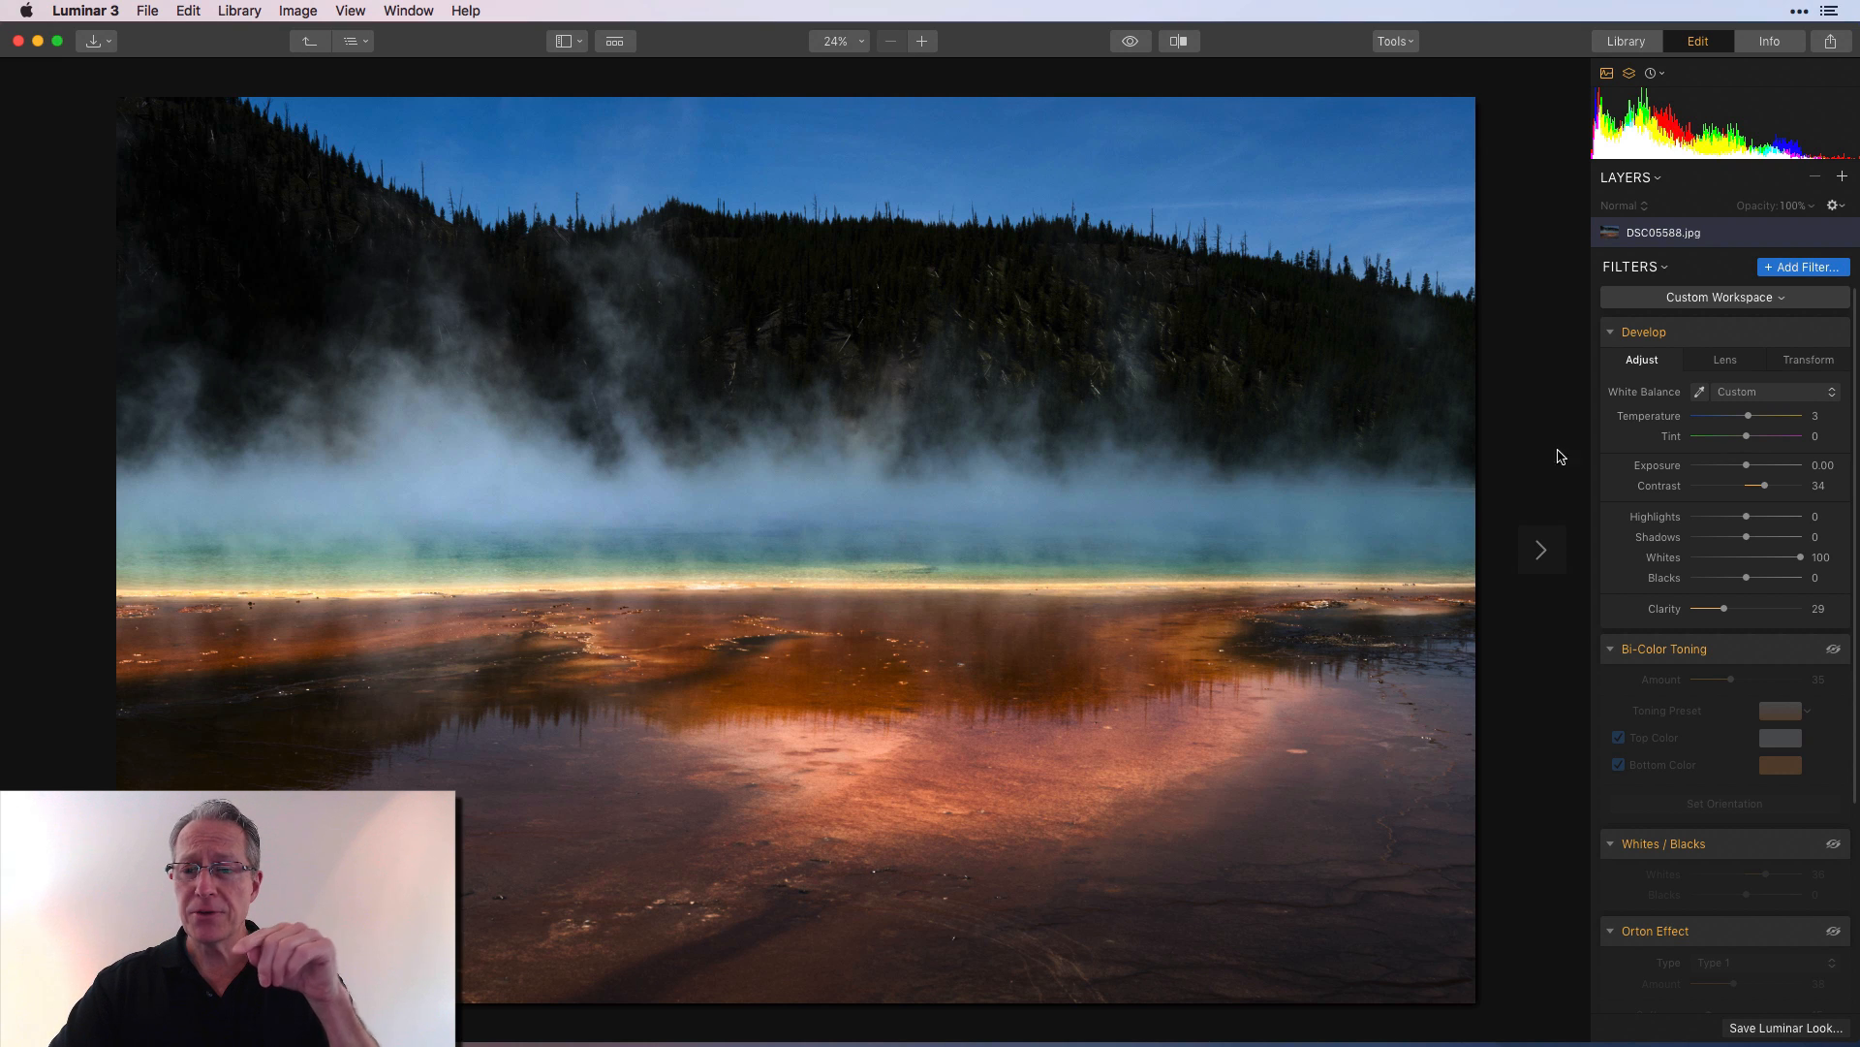
Look over the Develop filter's Lens and Adjust settings and compare the Develop-only edit with the original photo.
left_click(1734, 361)
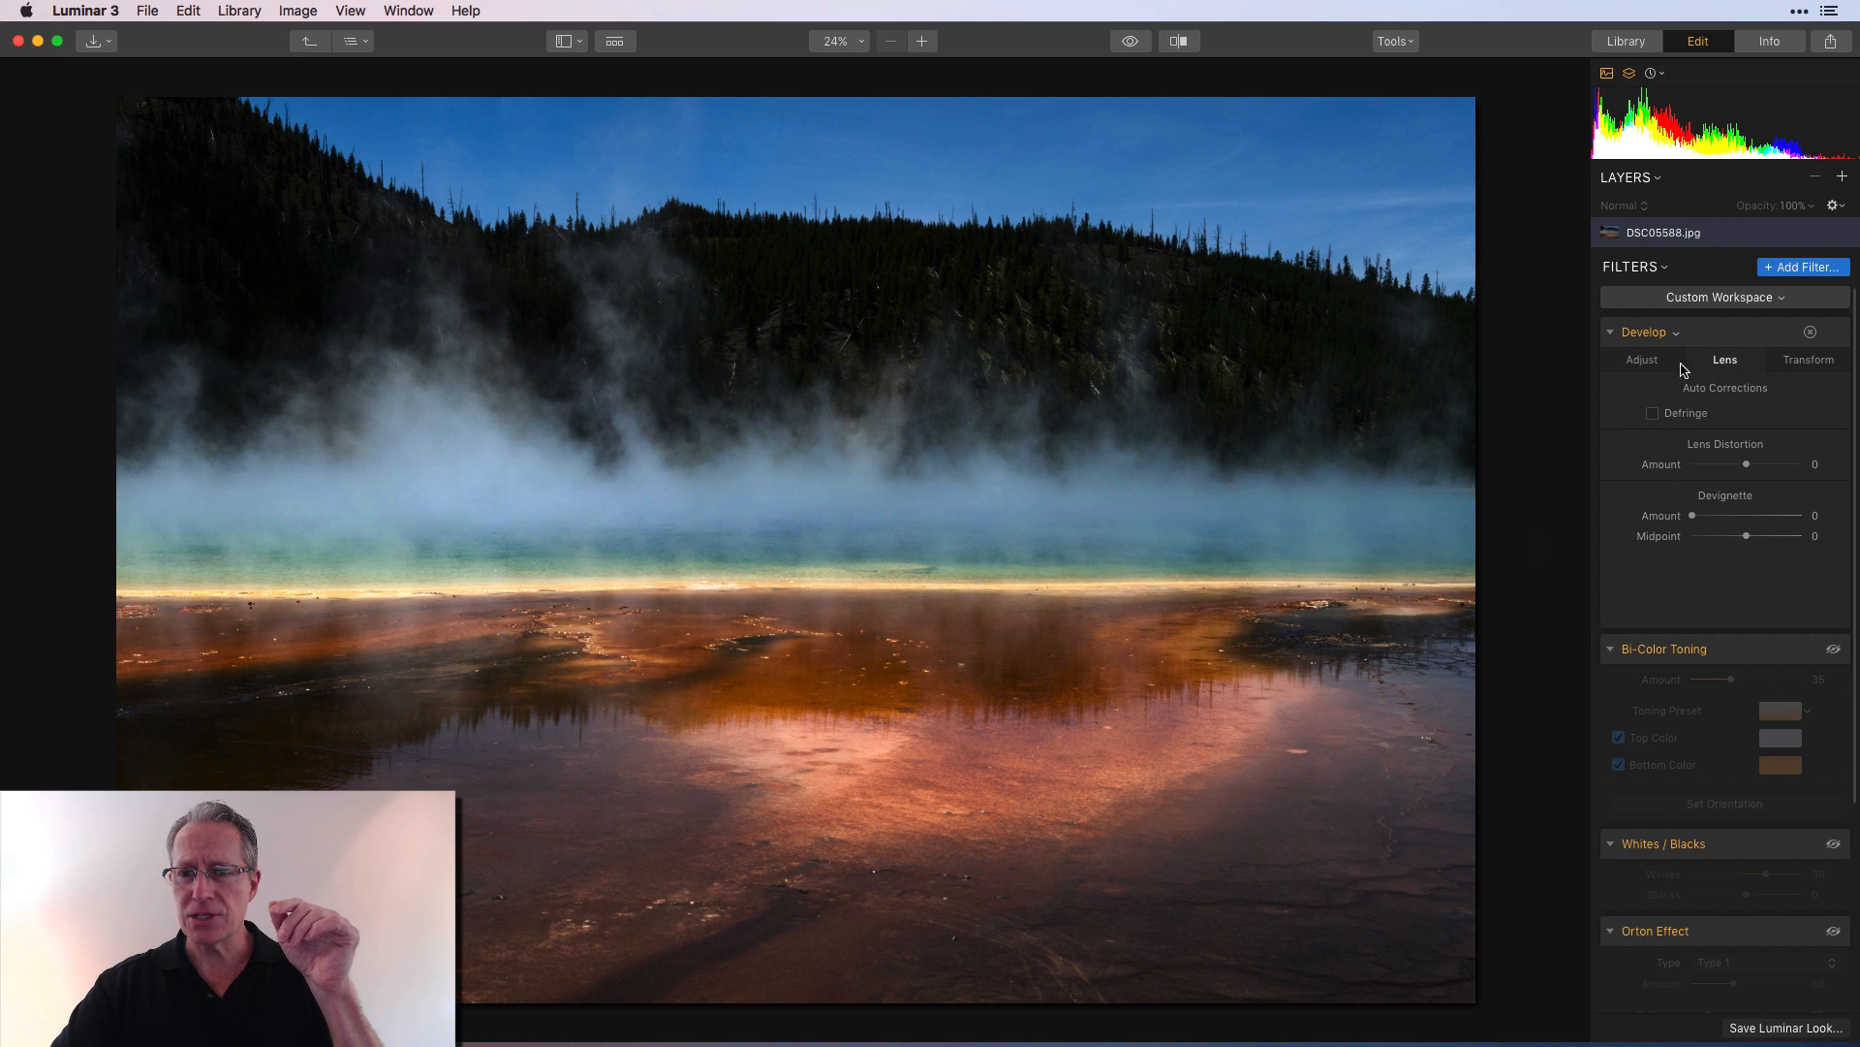
left_click(1643, 365)
left_click(1128, 43)
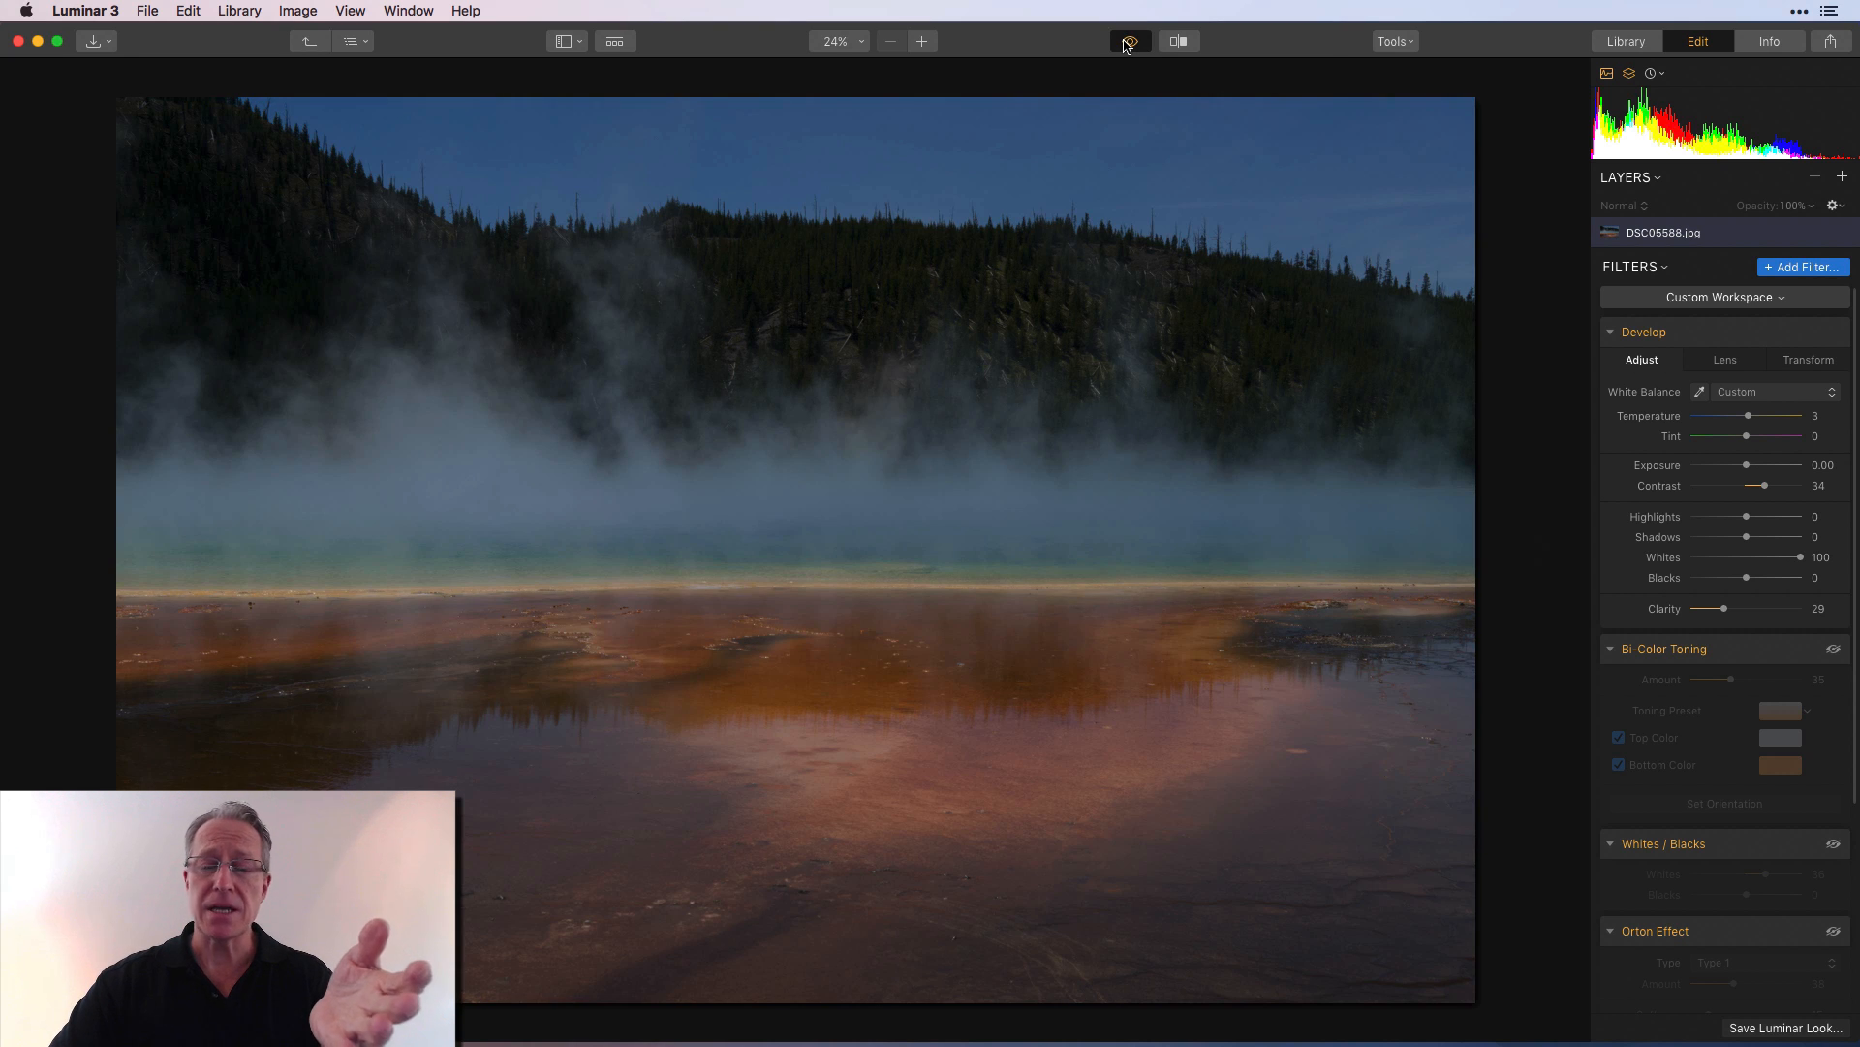
left_click(1128, 43)
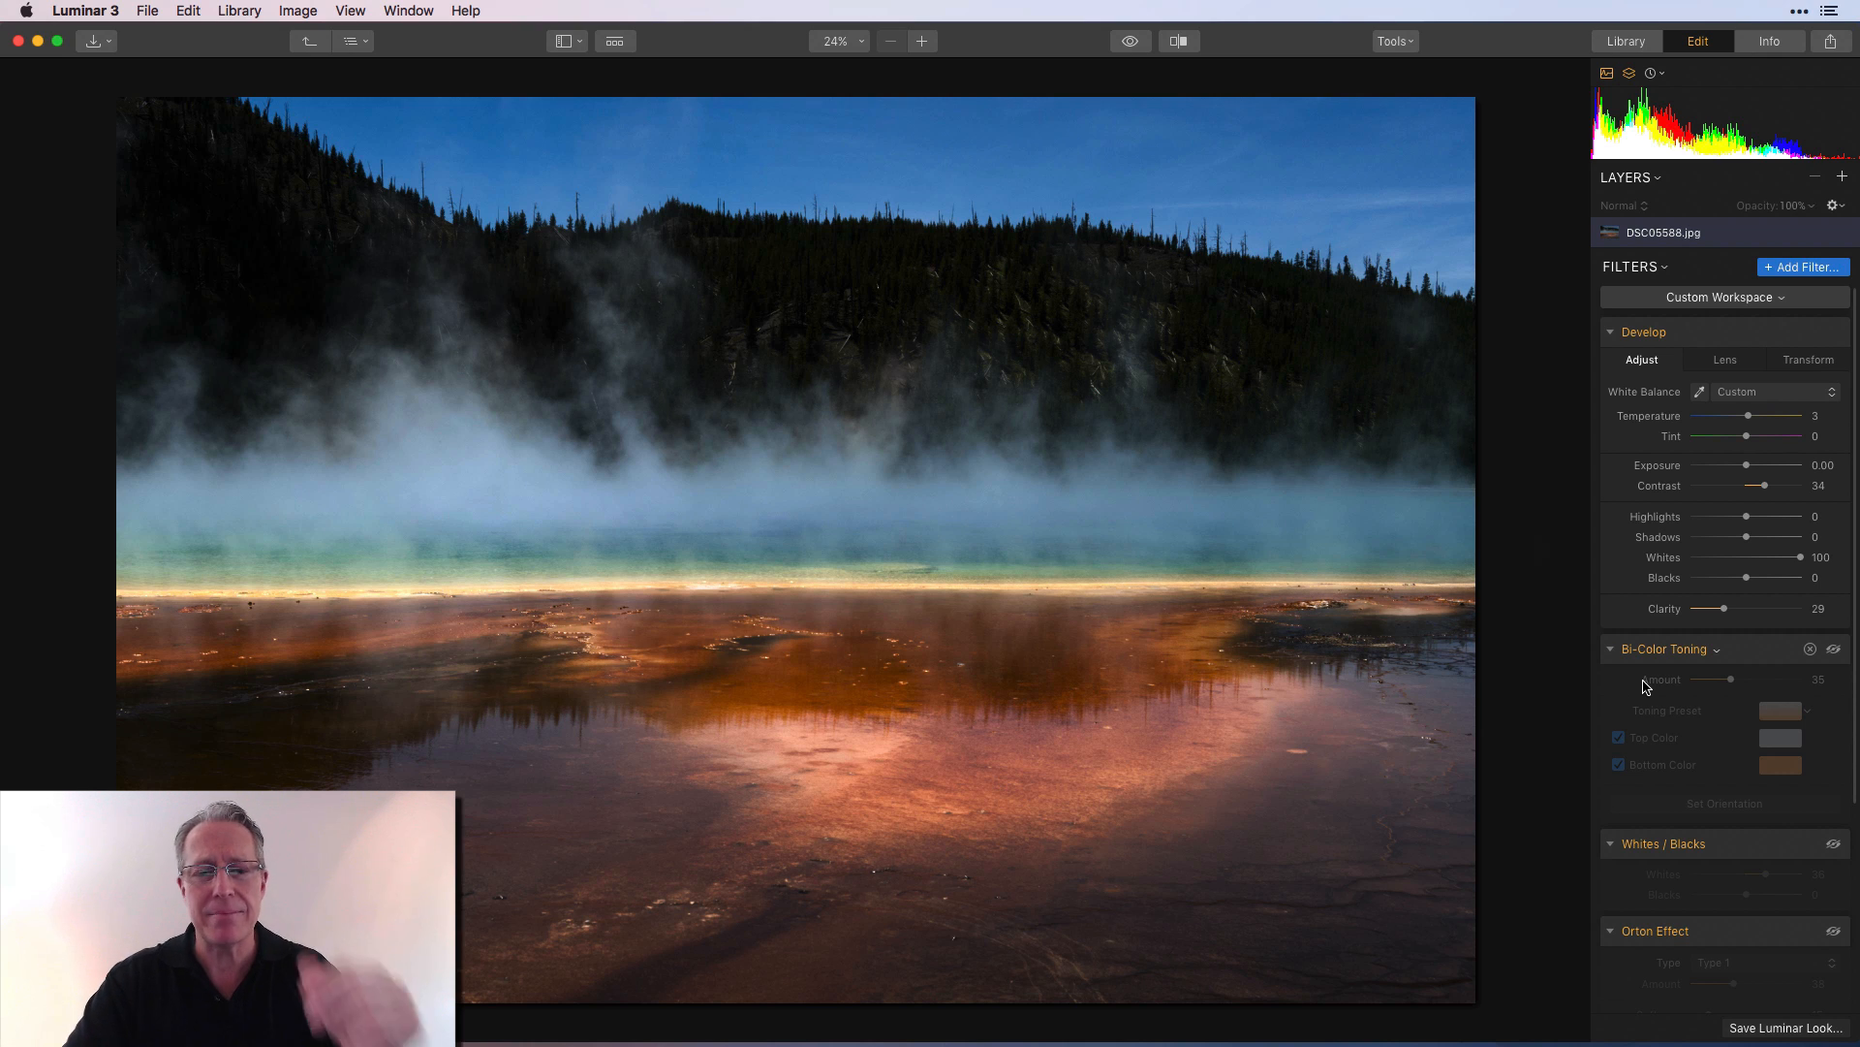
Turn on the Bi-Color Toning filter and lighten its top color to a paler blue-grey.
left_click(1834, 651)
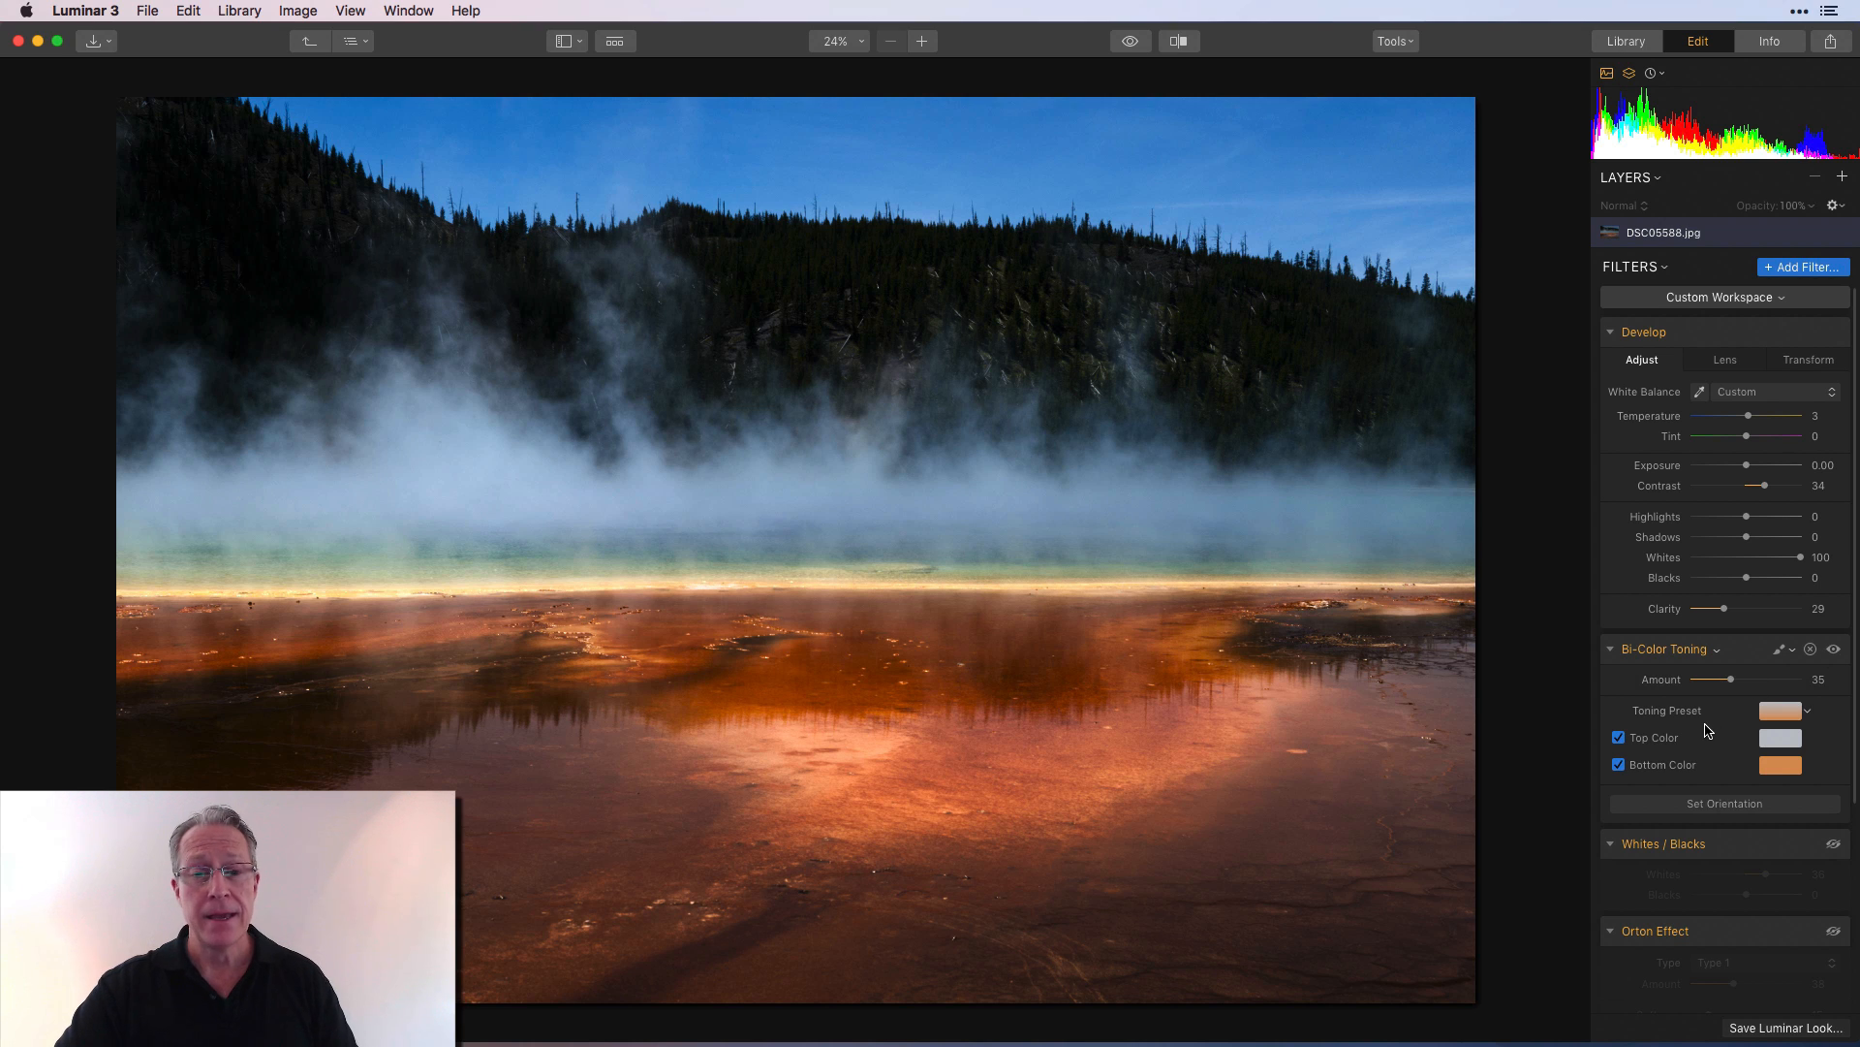
scroll(1707, 731, "down", 2)
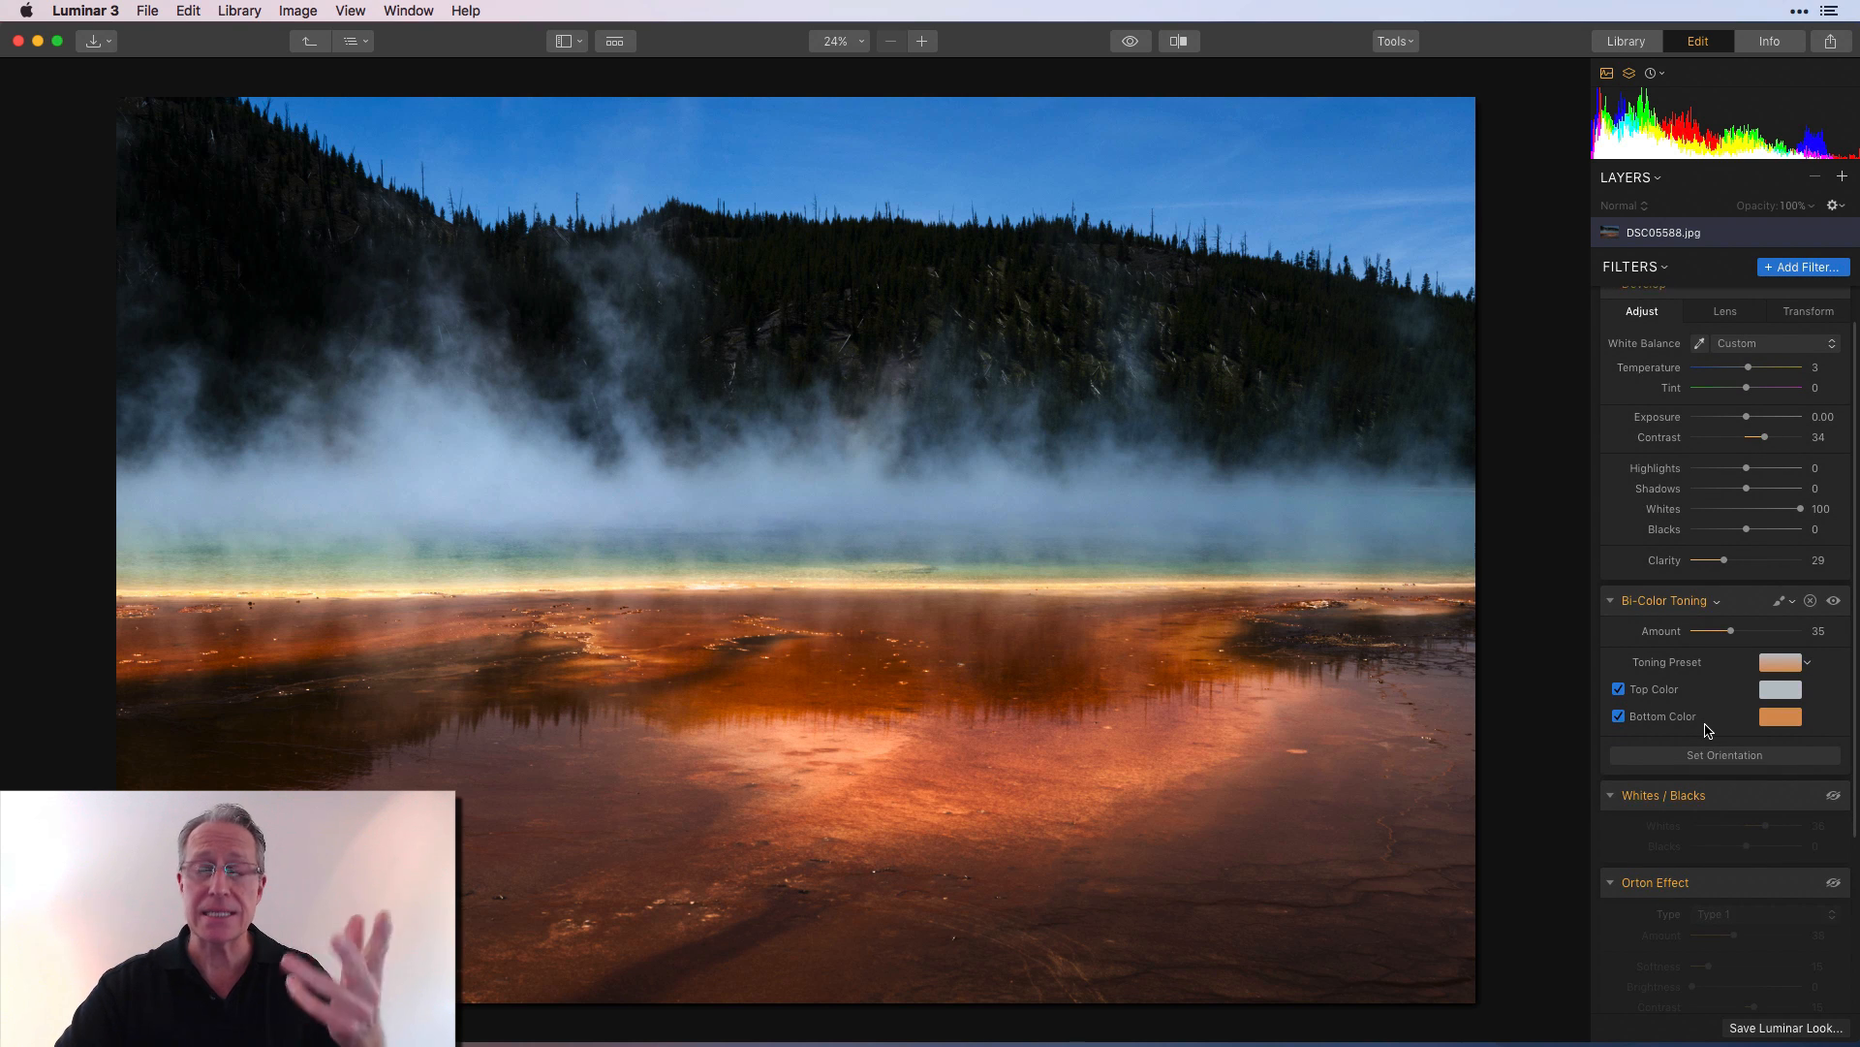
left_click(1781, 690)
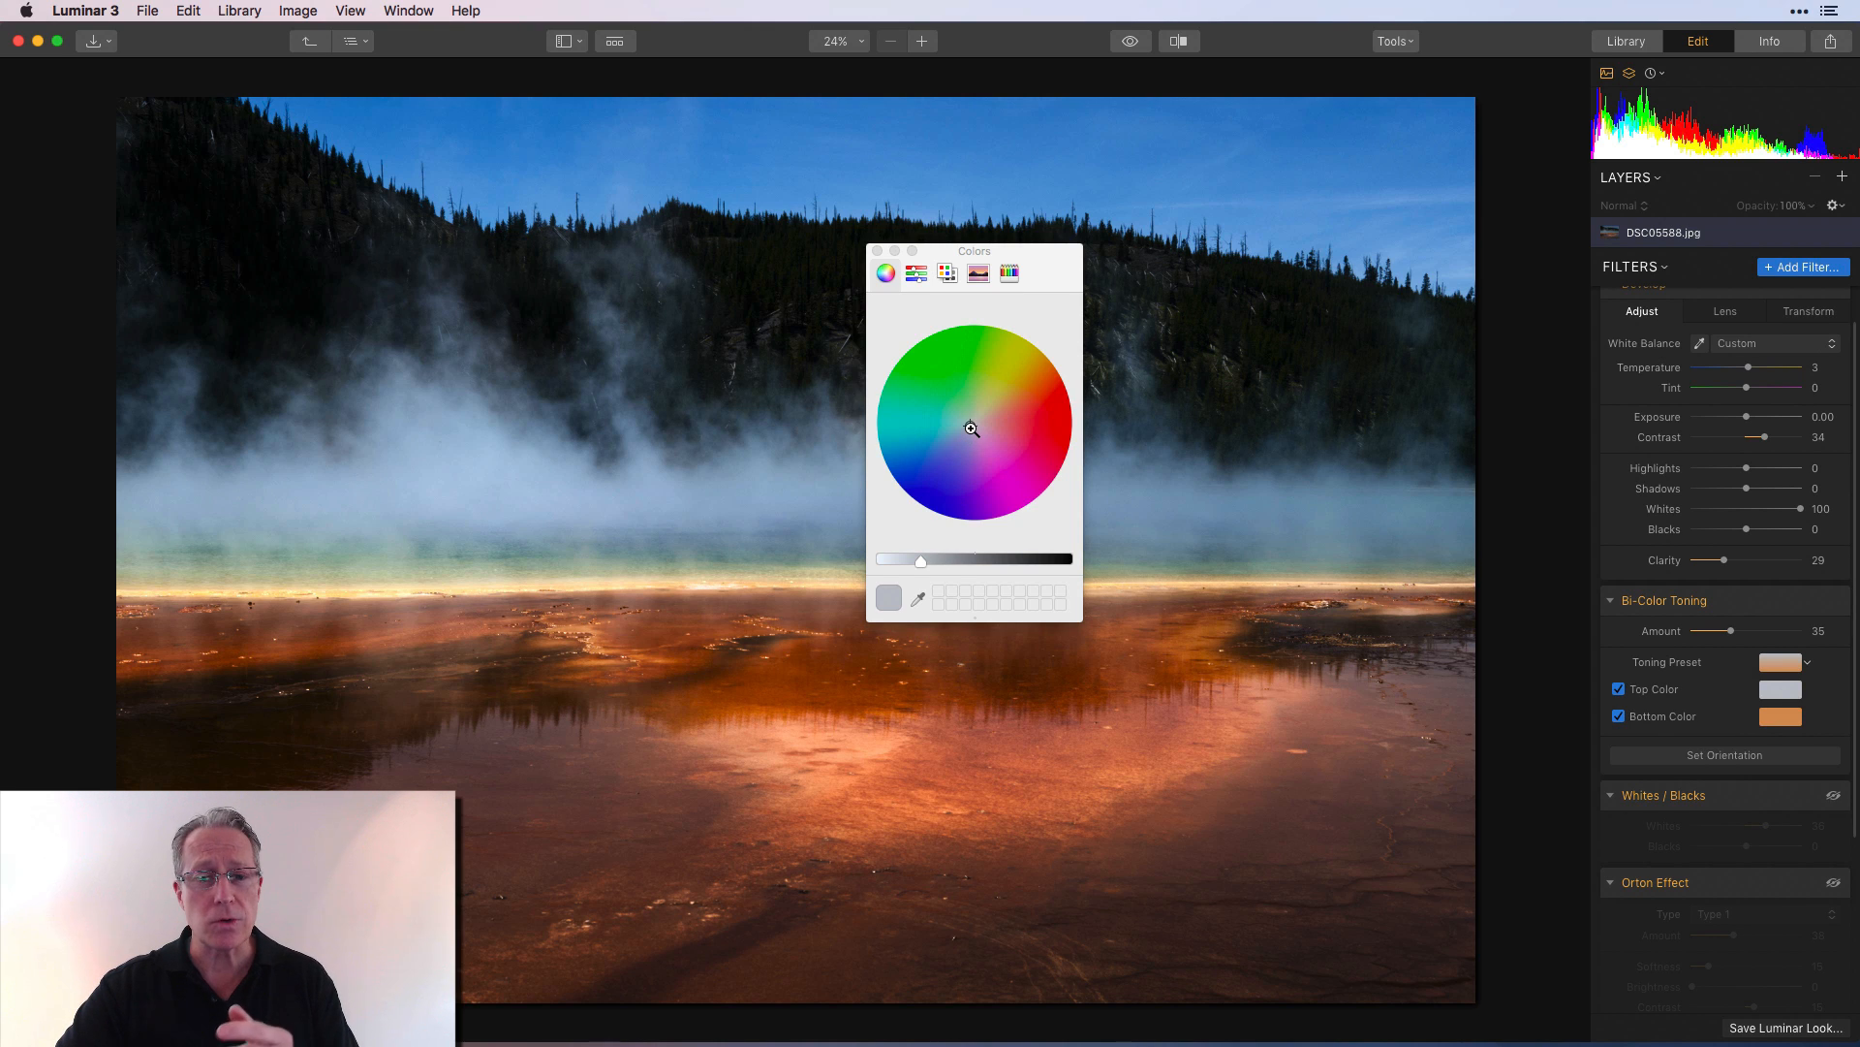
mouse_move(921, 562)
left_mouse_down()
mouse_move(879, 564)
mouse_move(910, 569)
left_mouse_up()
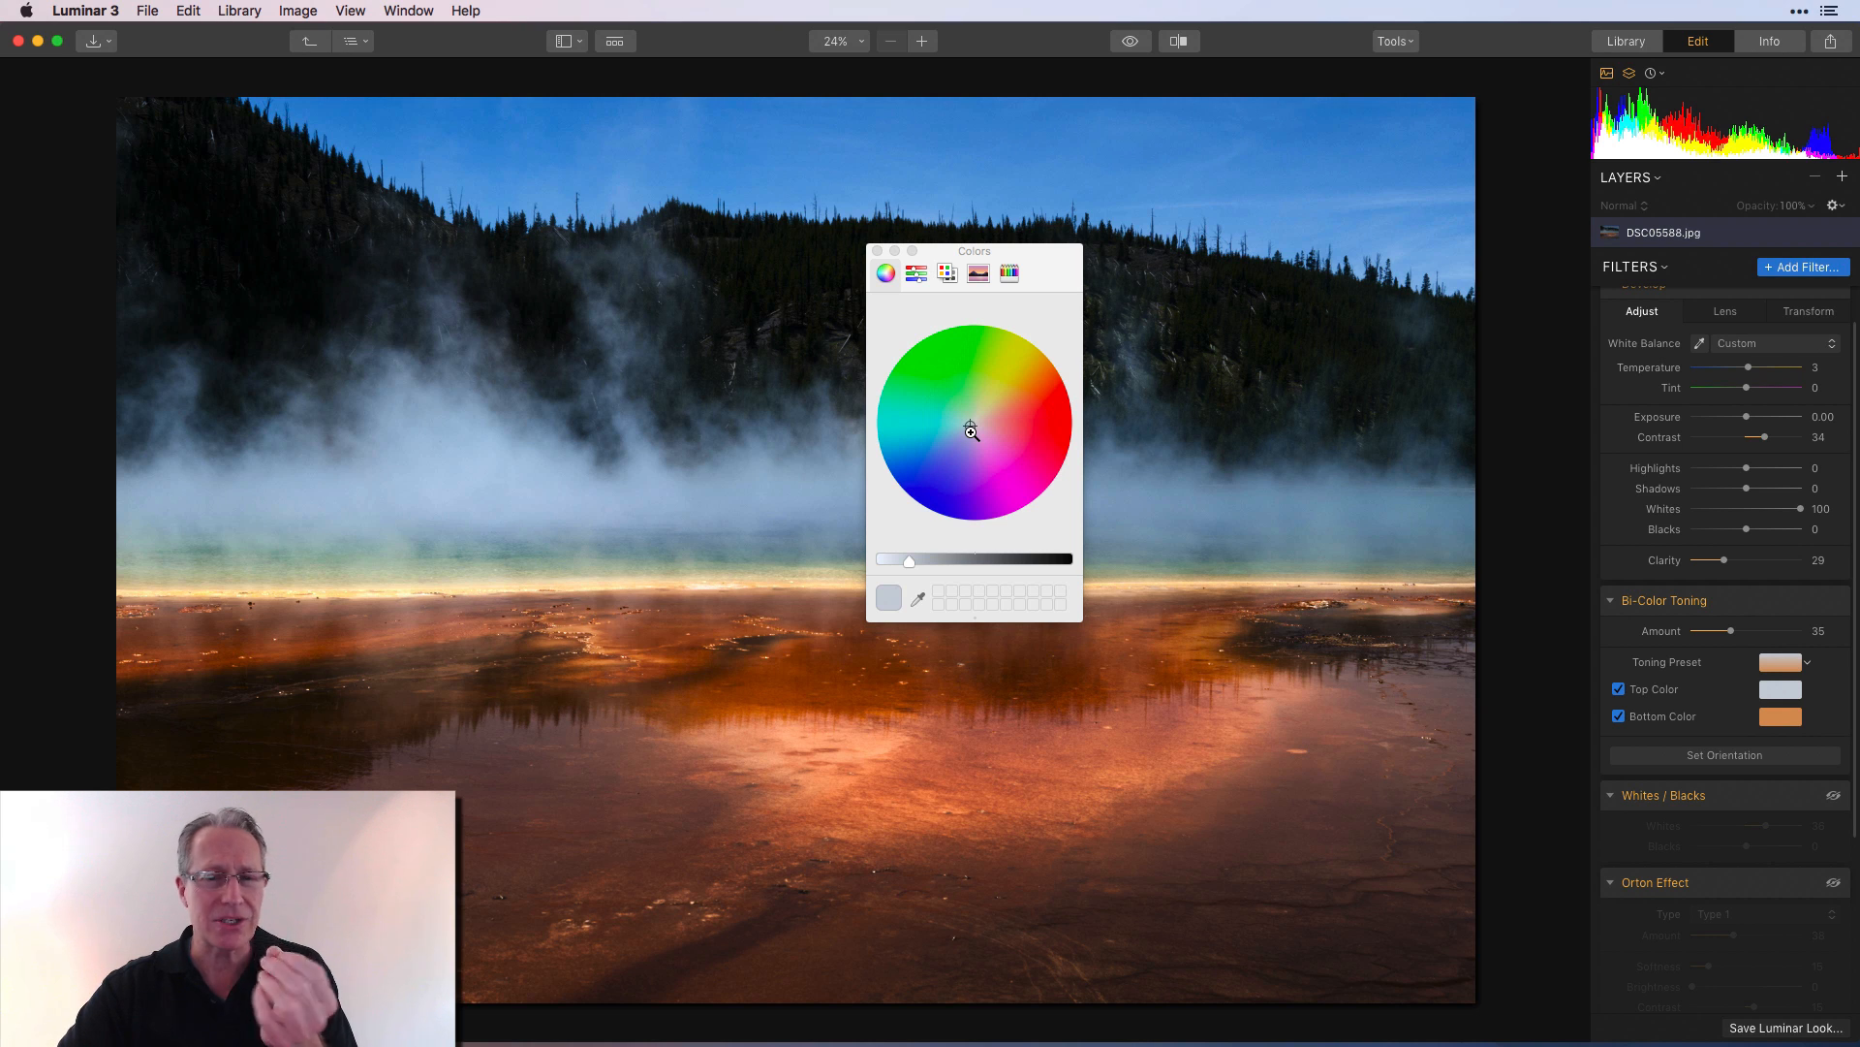
left_click(878, 253)
Inspect the bottom color of Bi-Color Toning and compare the photo with the filter off and on.
left_click(1780, 717)
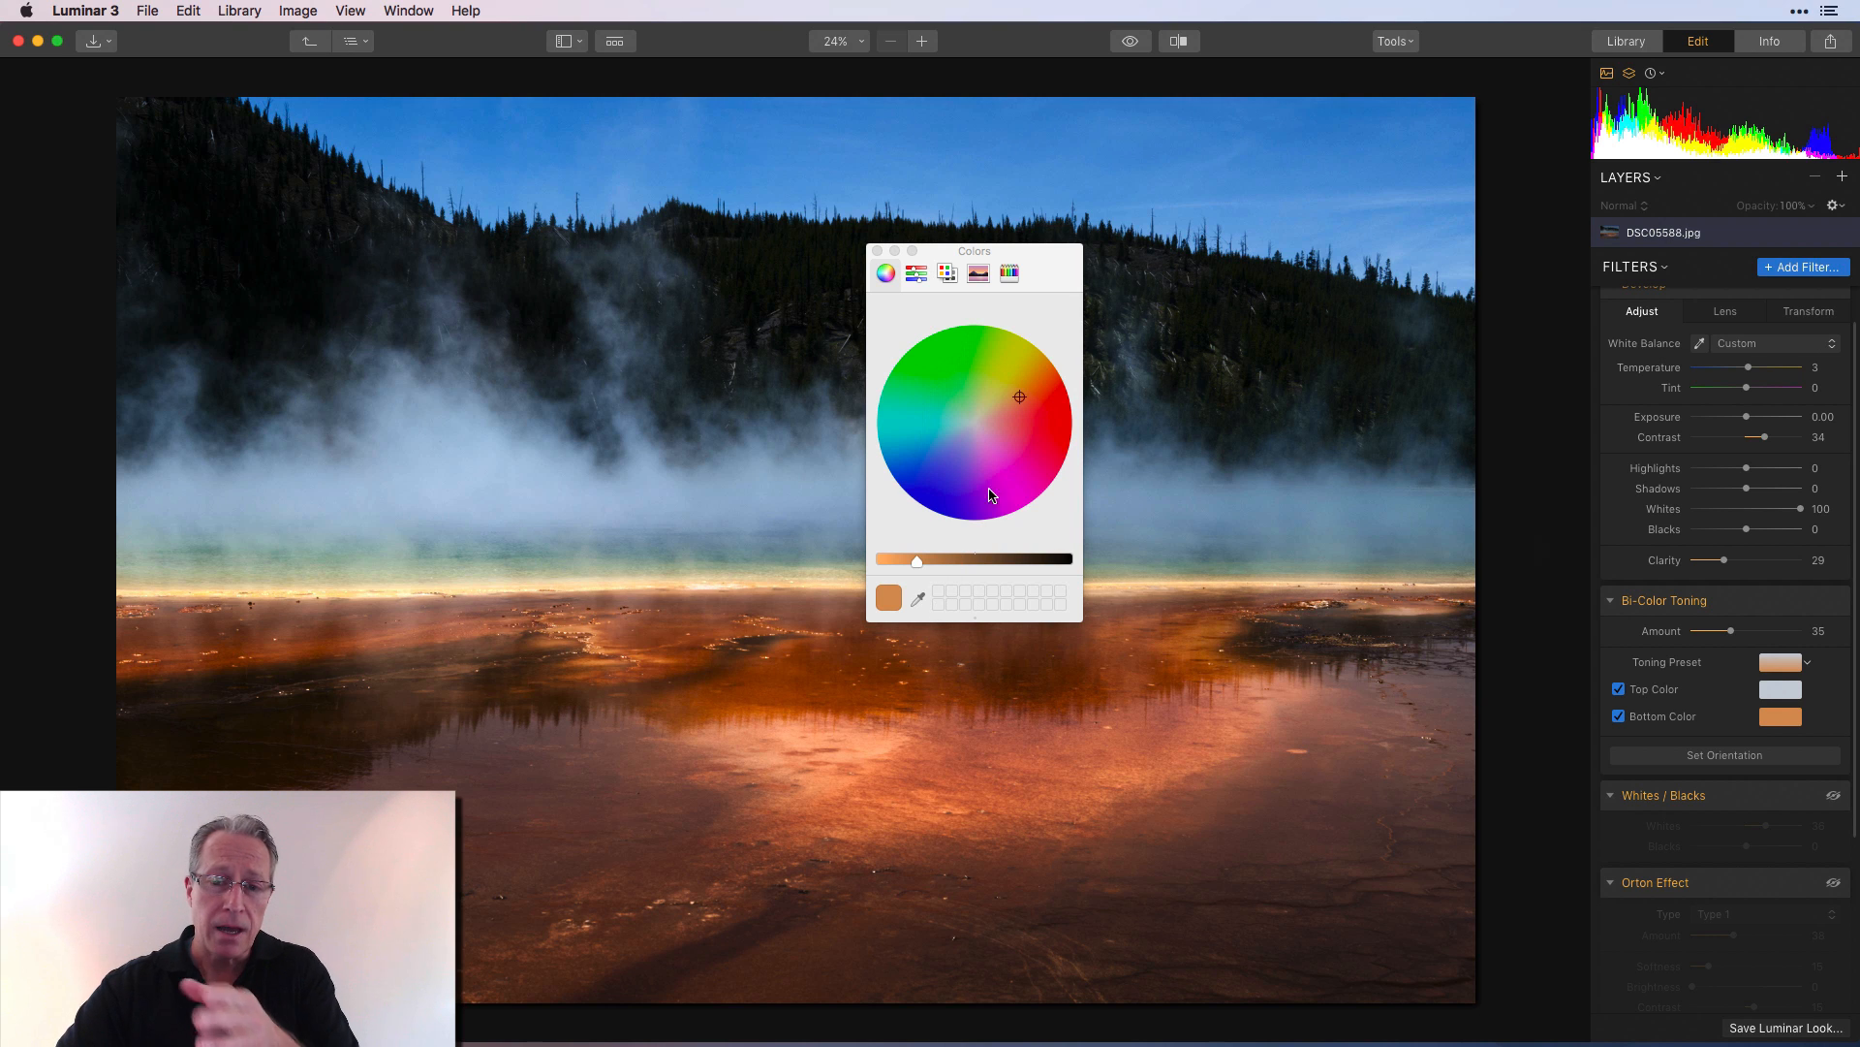
left_click(878, 252)
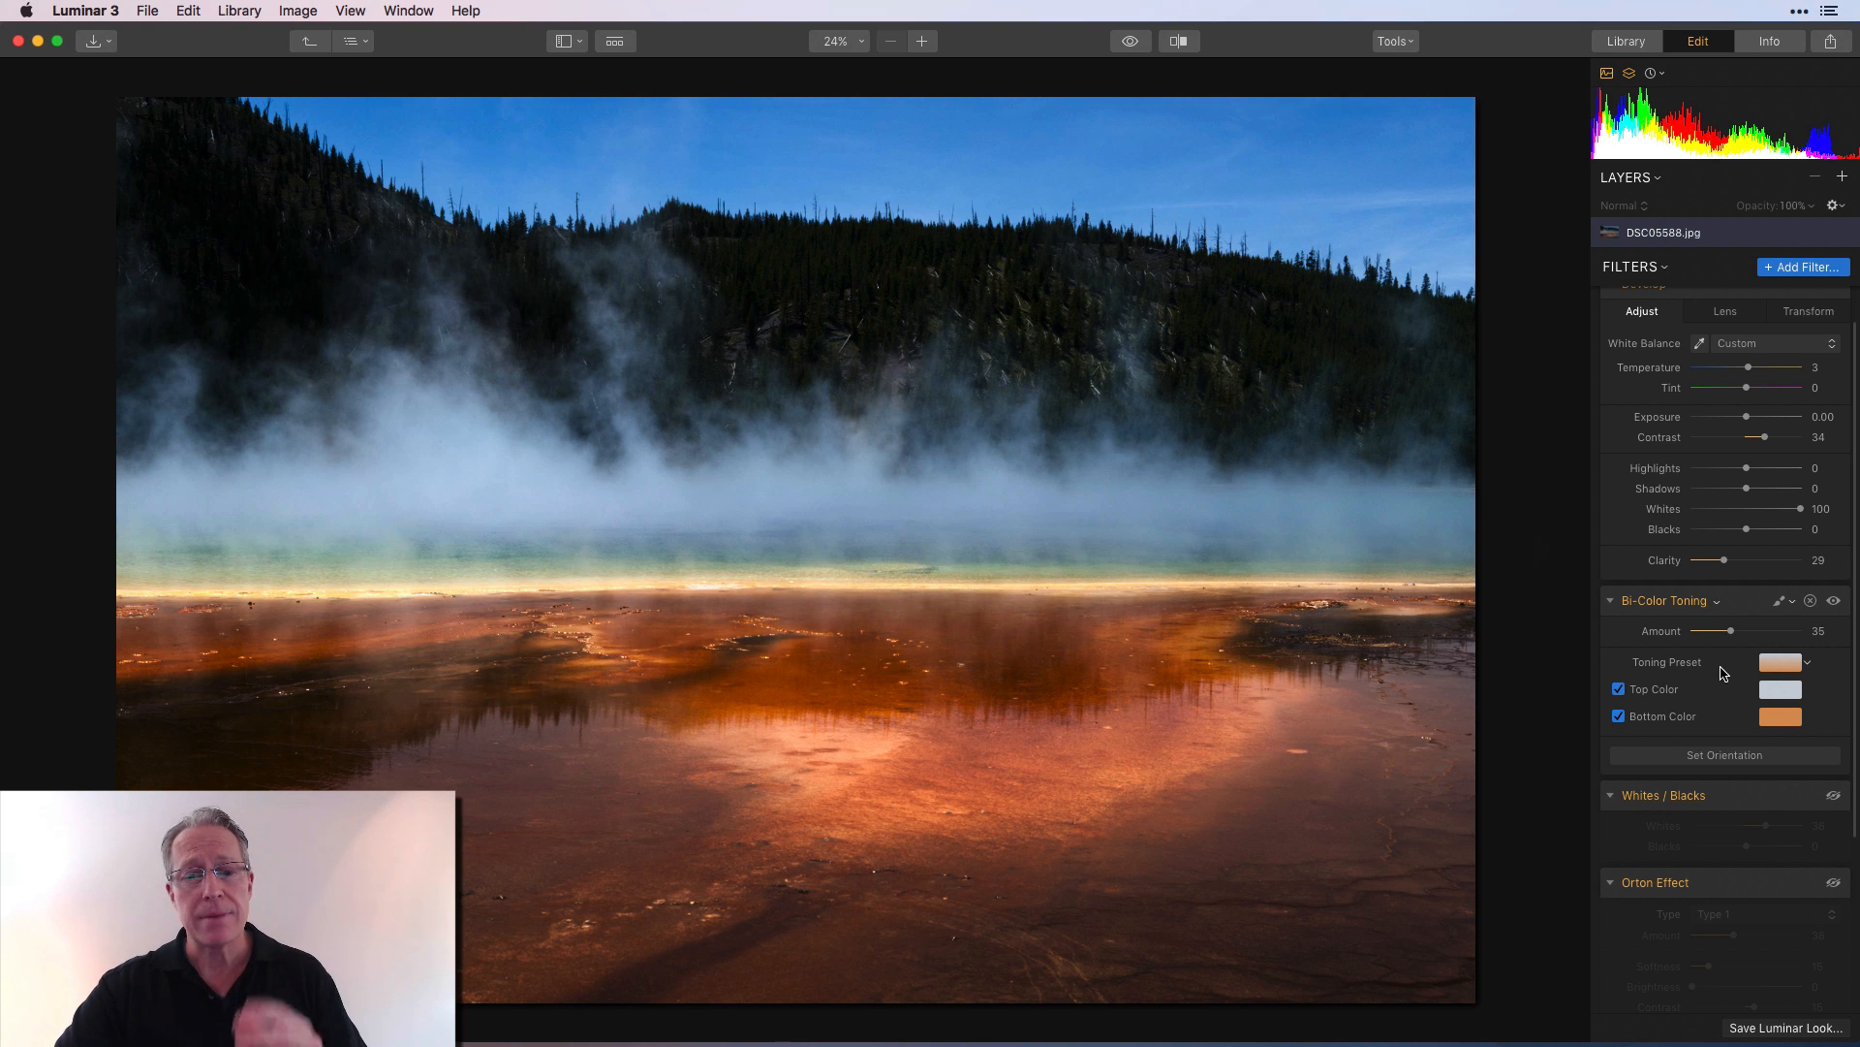
left_click(1832, 600)
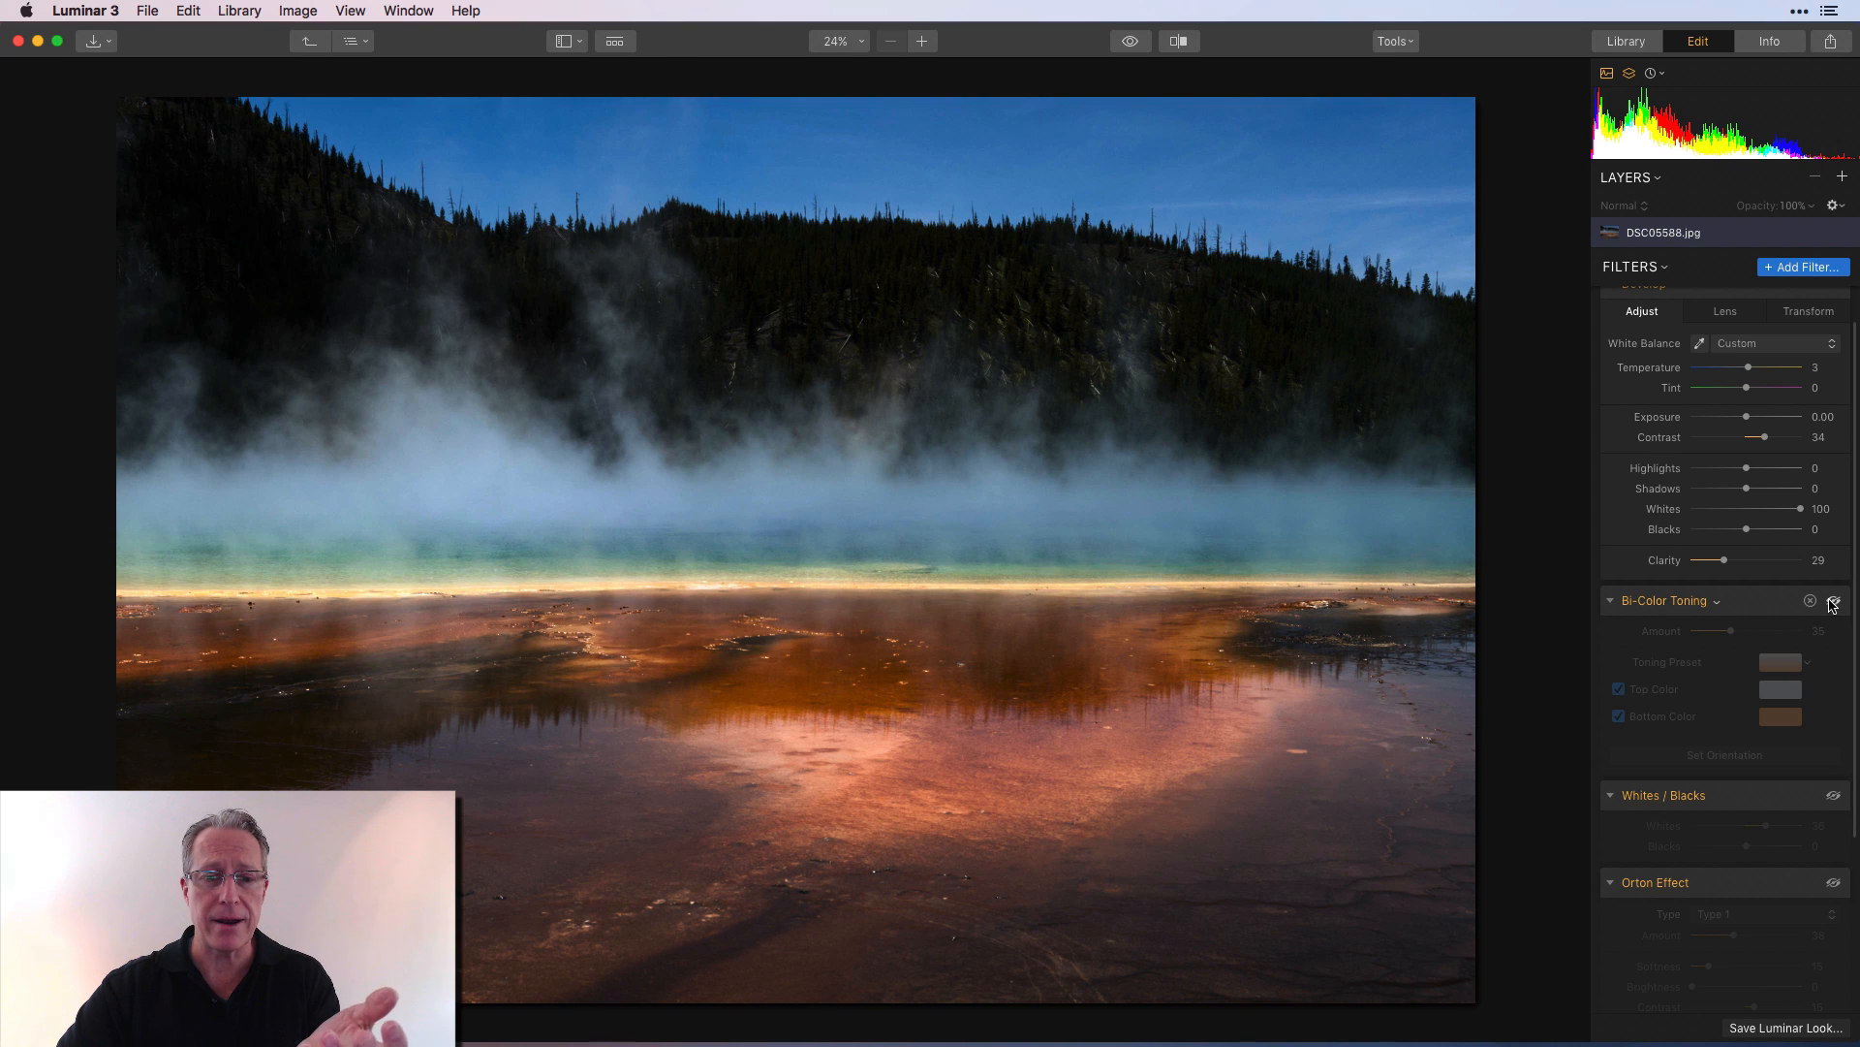
left_click(1833, 601)
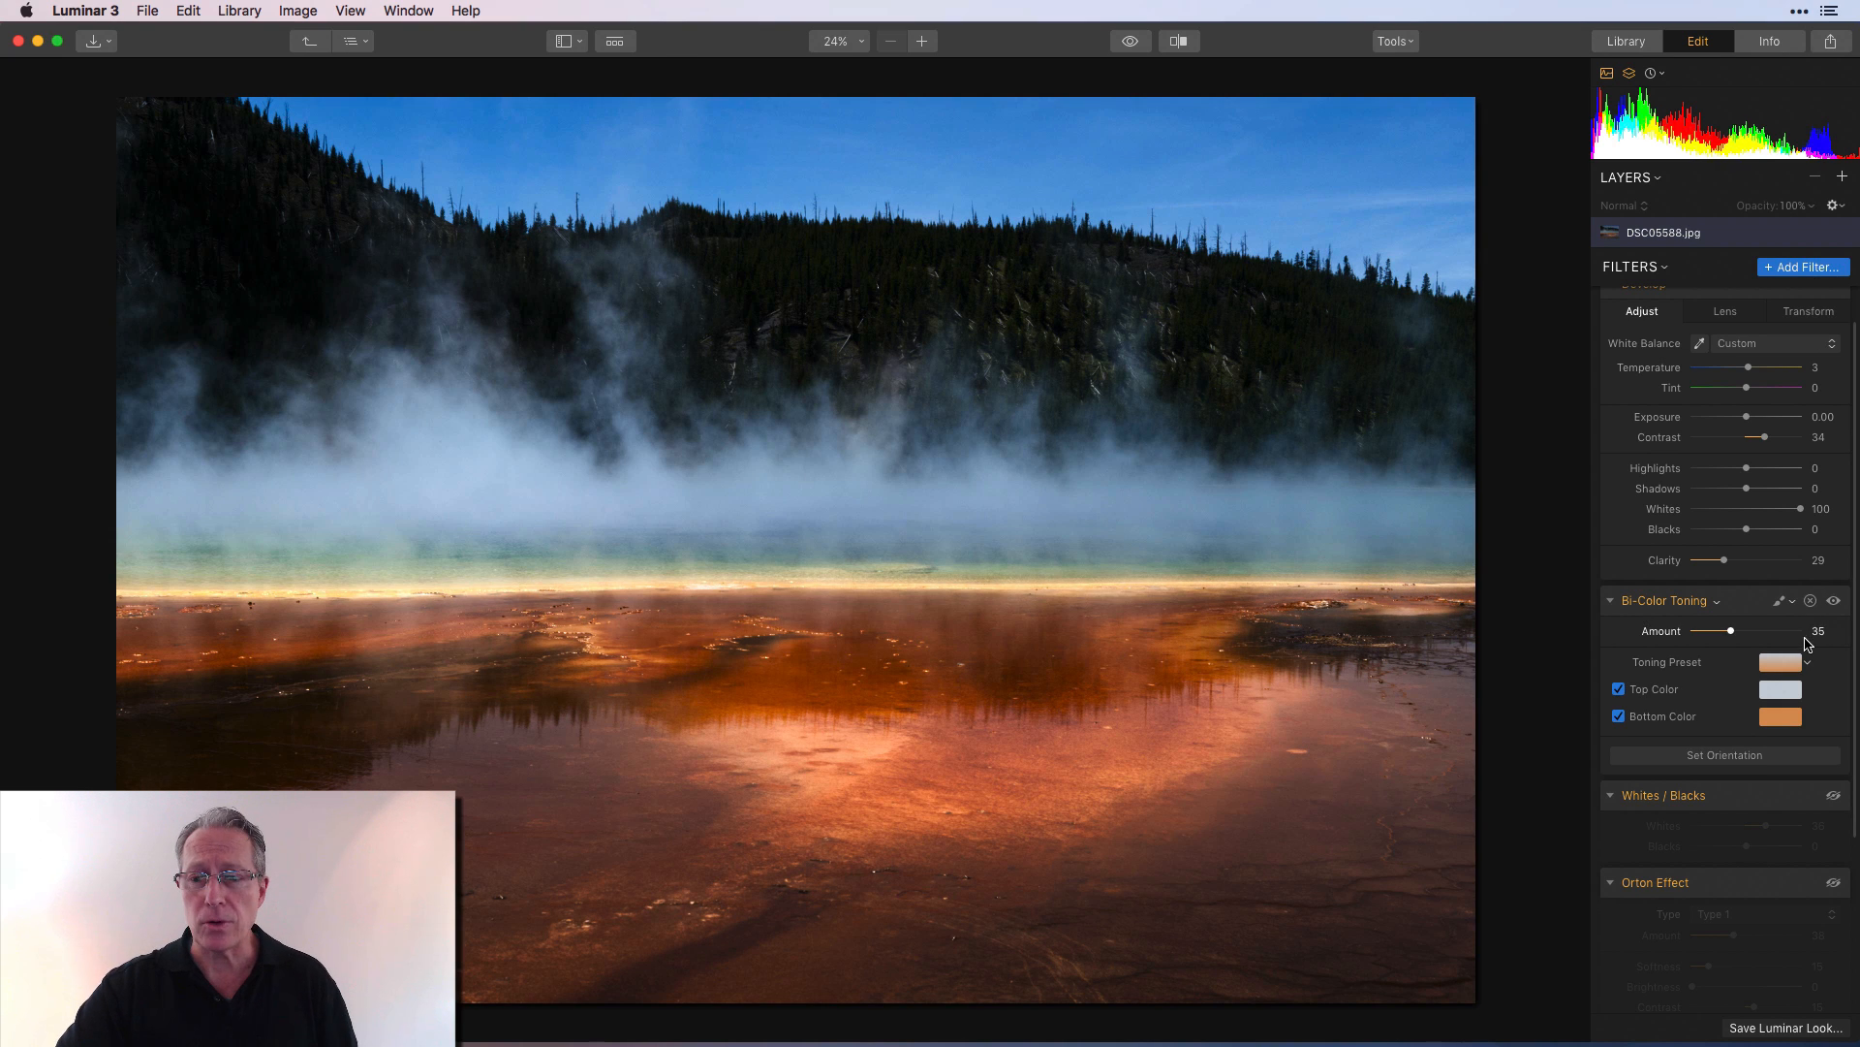
Turn on the Whites / Blacks filter and compare the photo with and without it.
scroll(1810, 640, "down", 5)
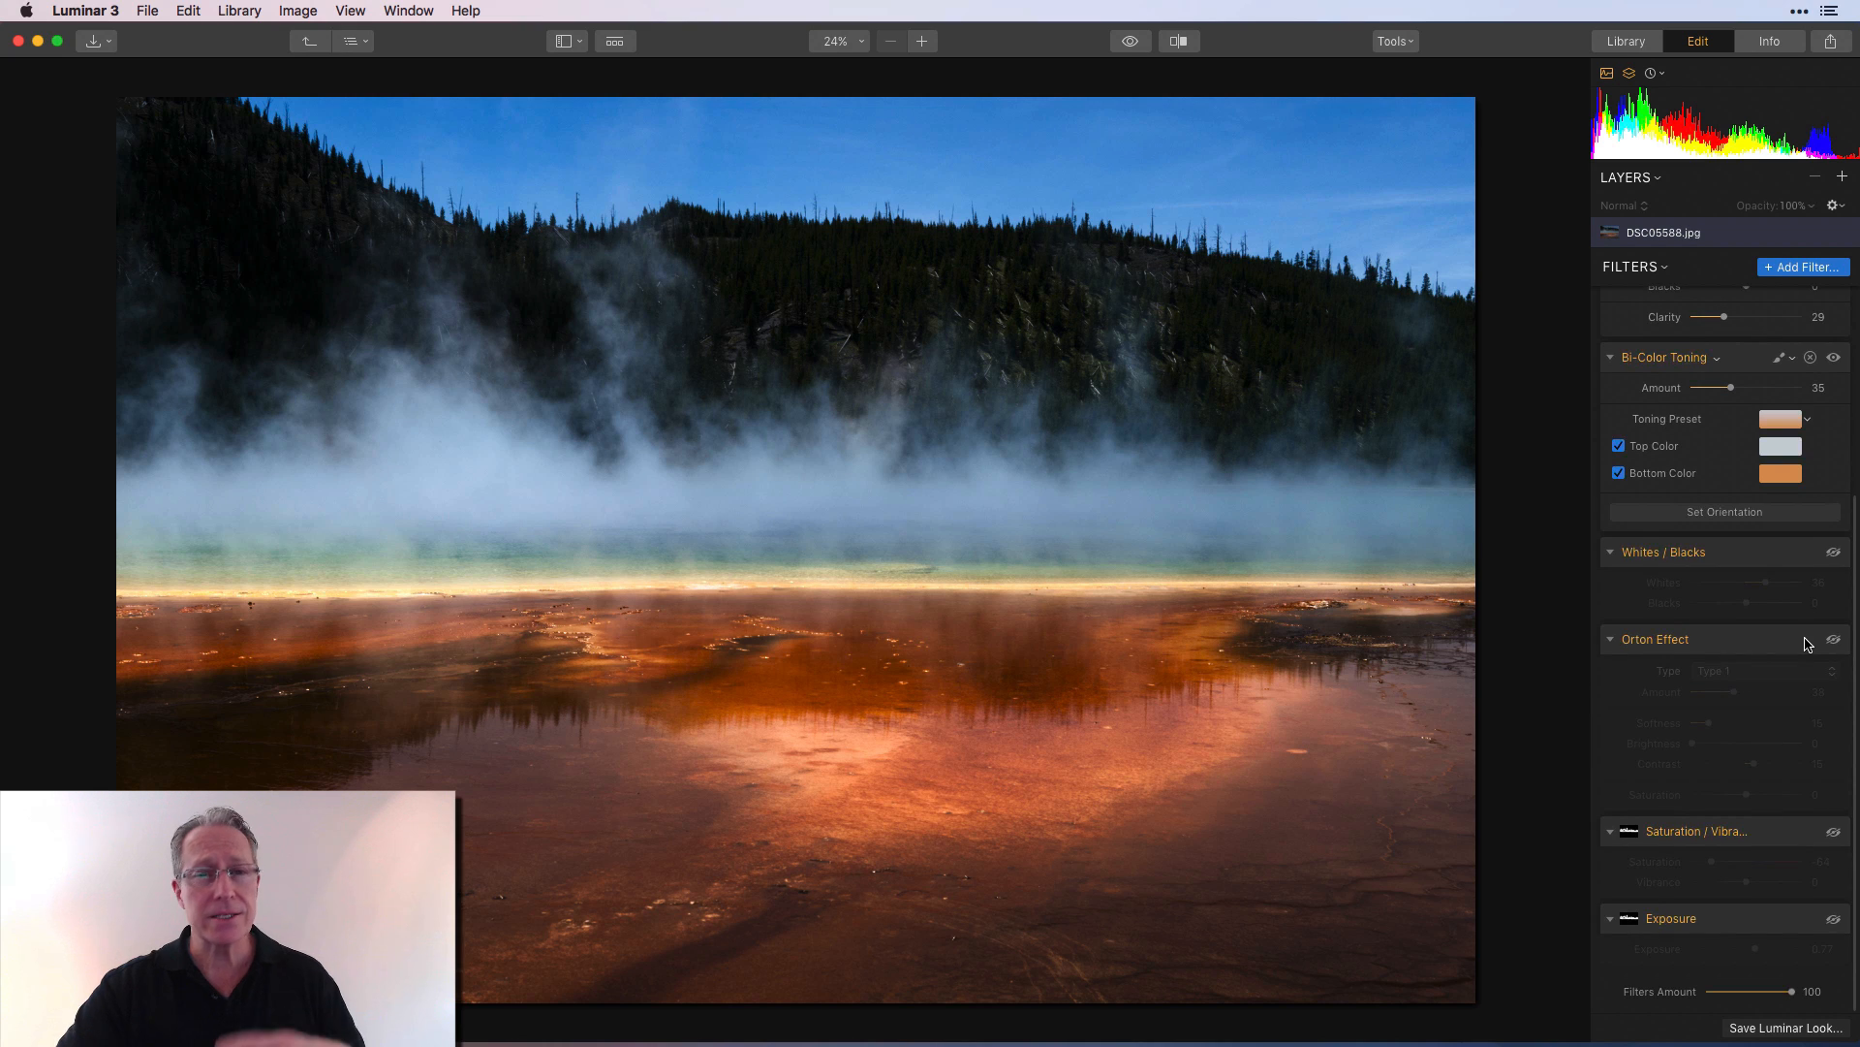
left_click(1834, 553)
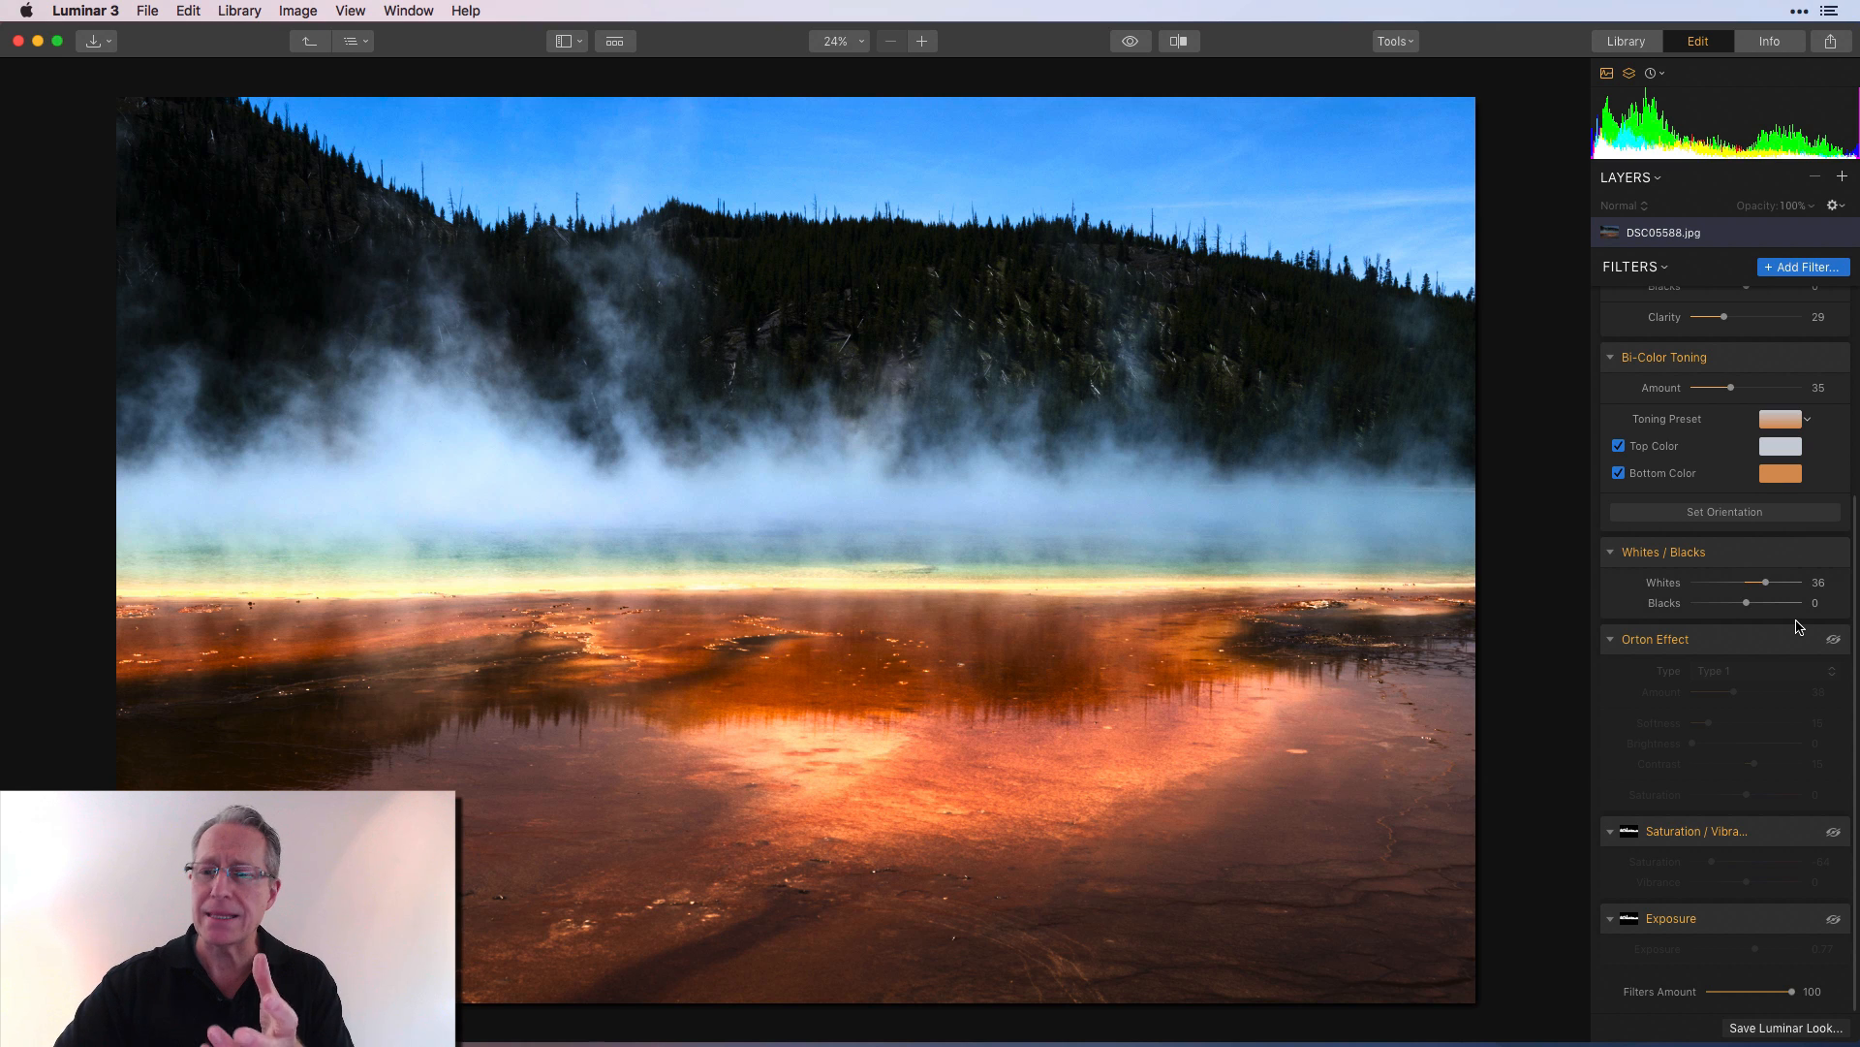
left_click(1833, 552)
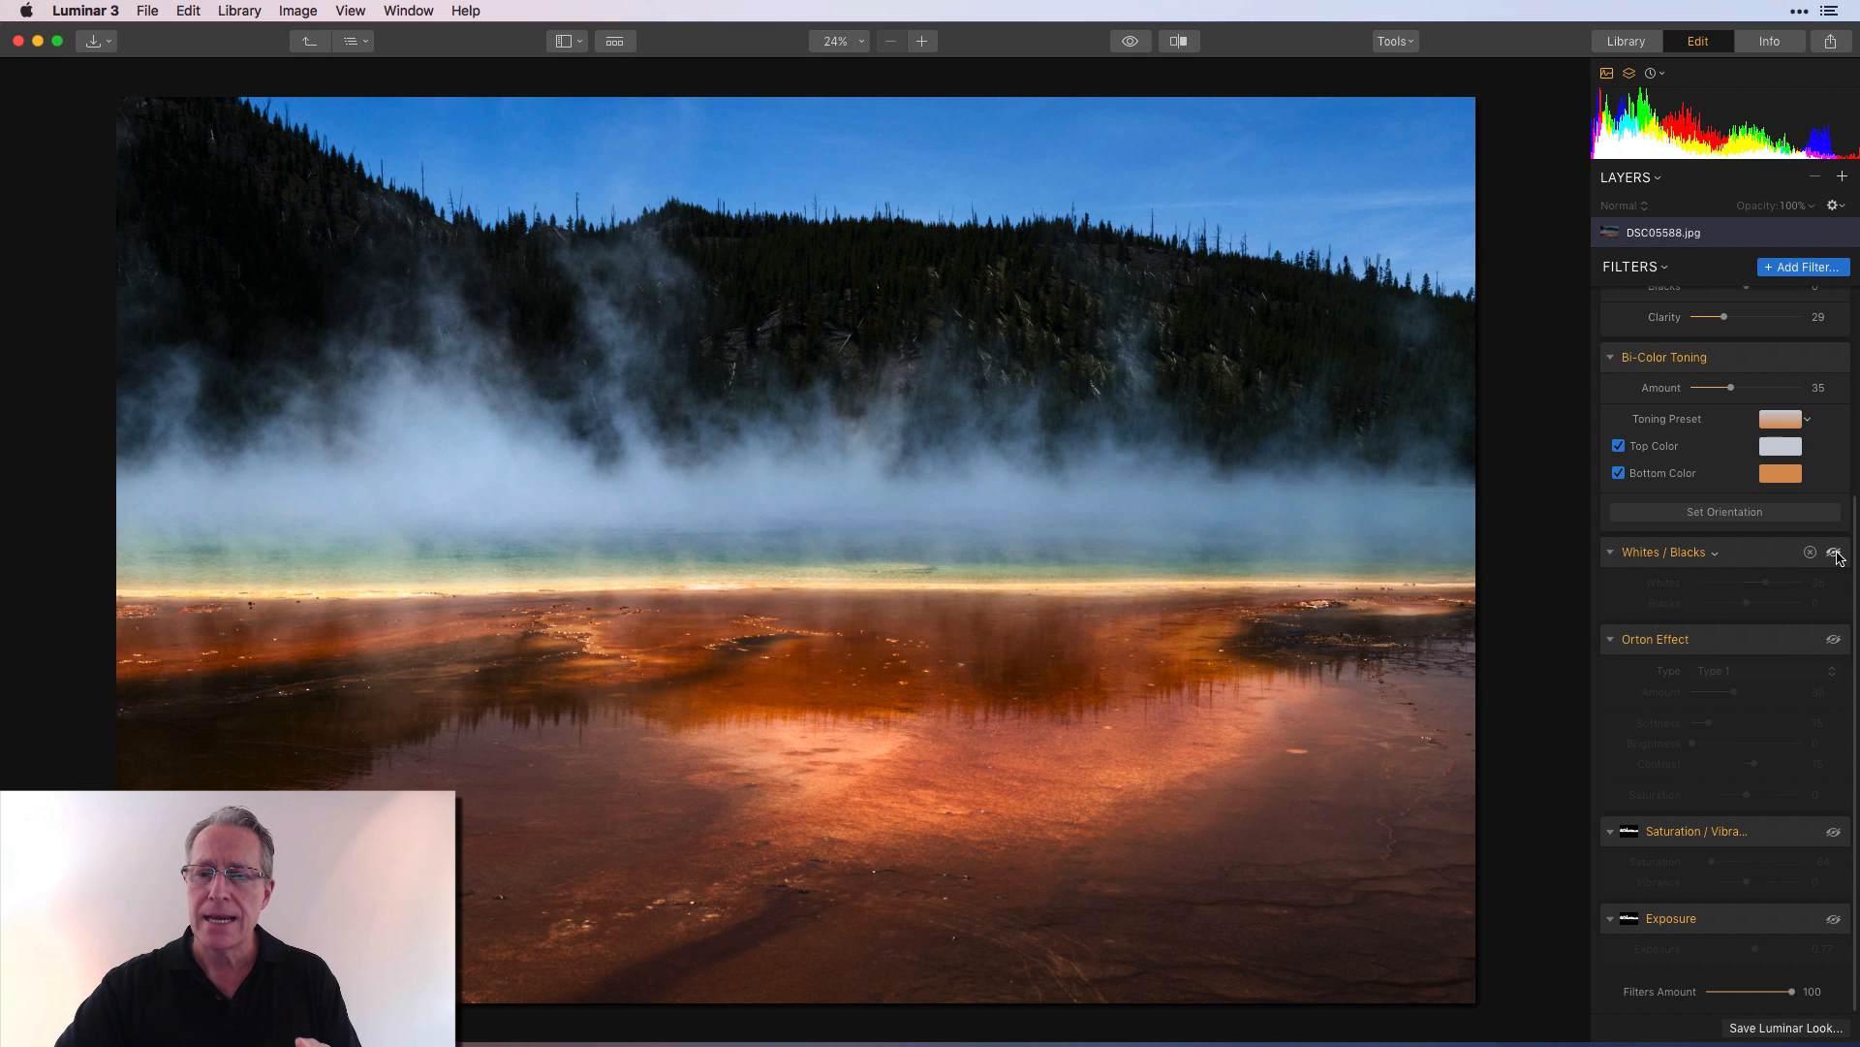
left_click(1834, 553)
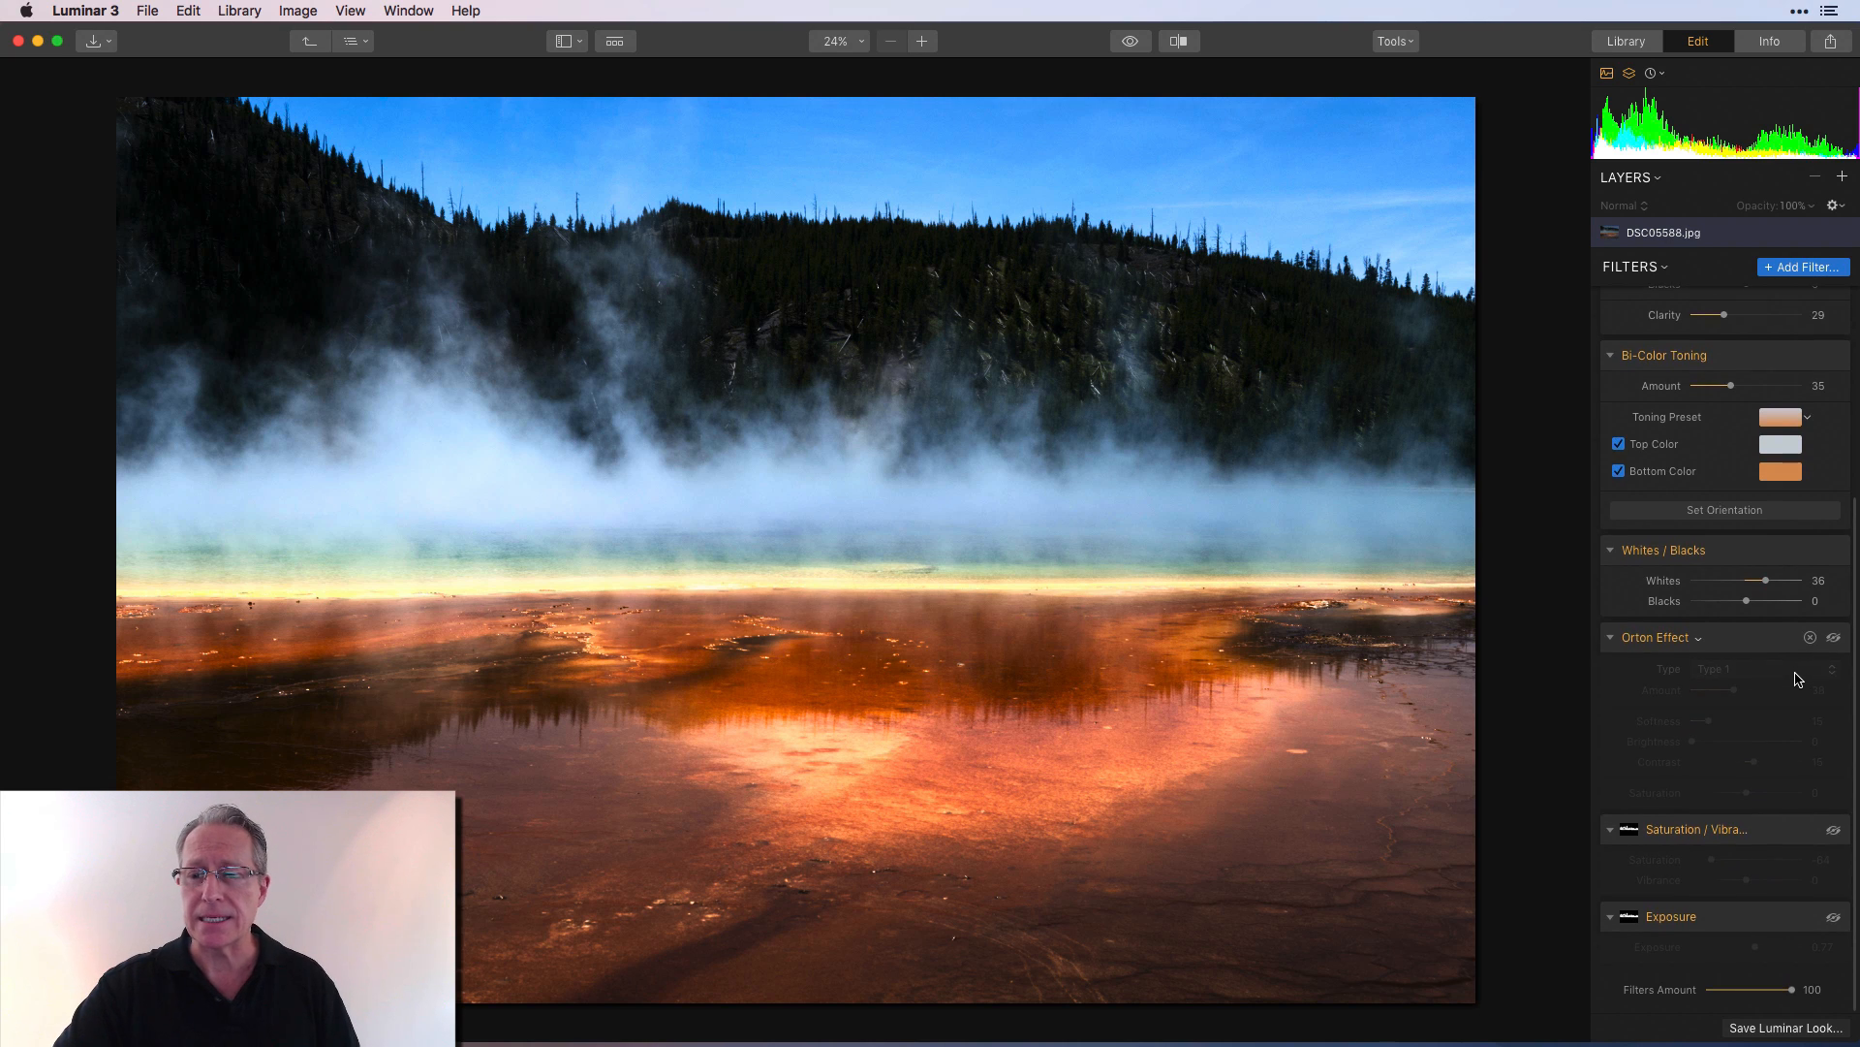
Turn on the Orton Effect filter and compare the photo with and without the glow.
left_click(1835, 642)
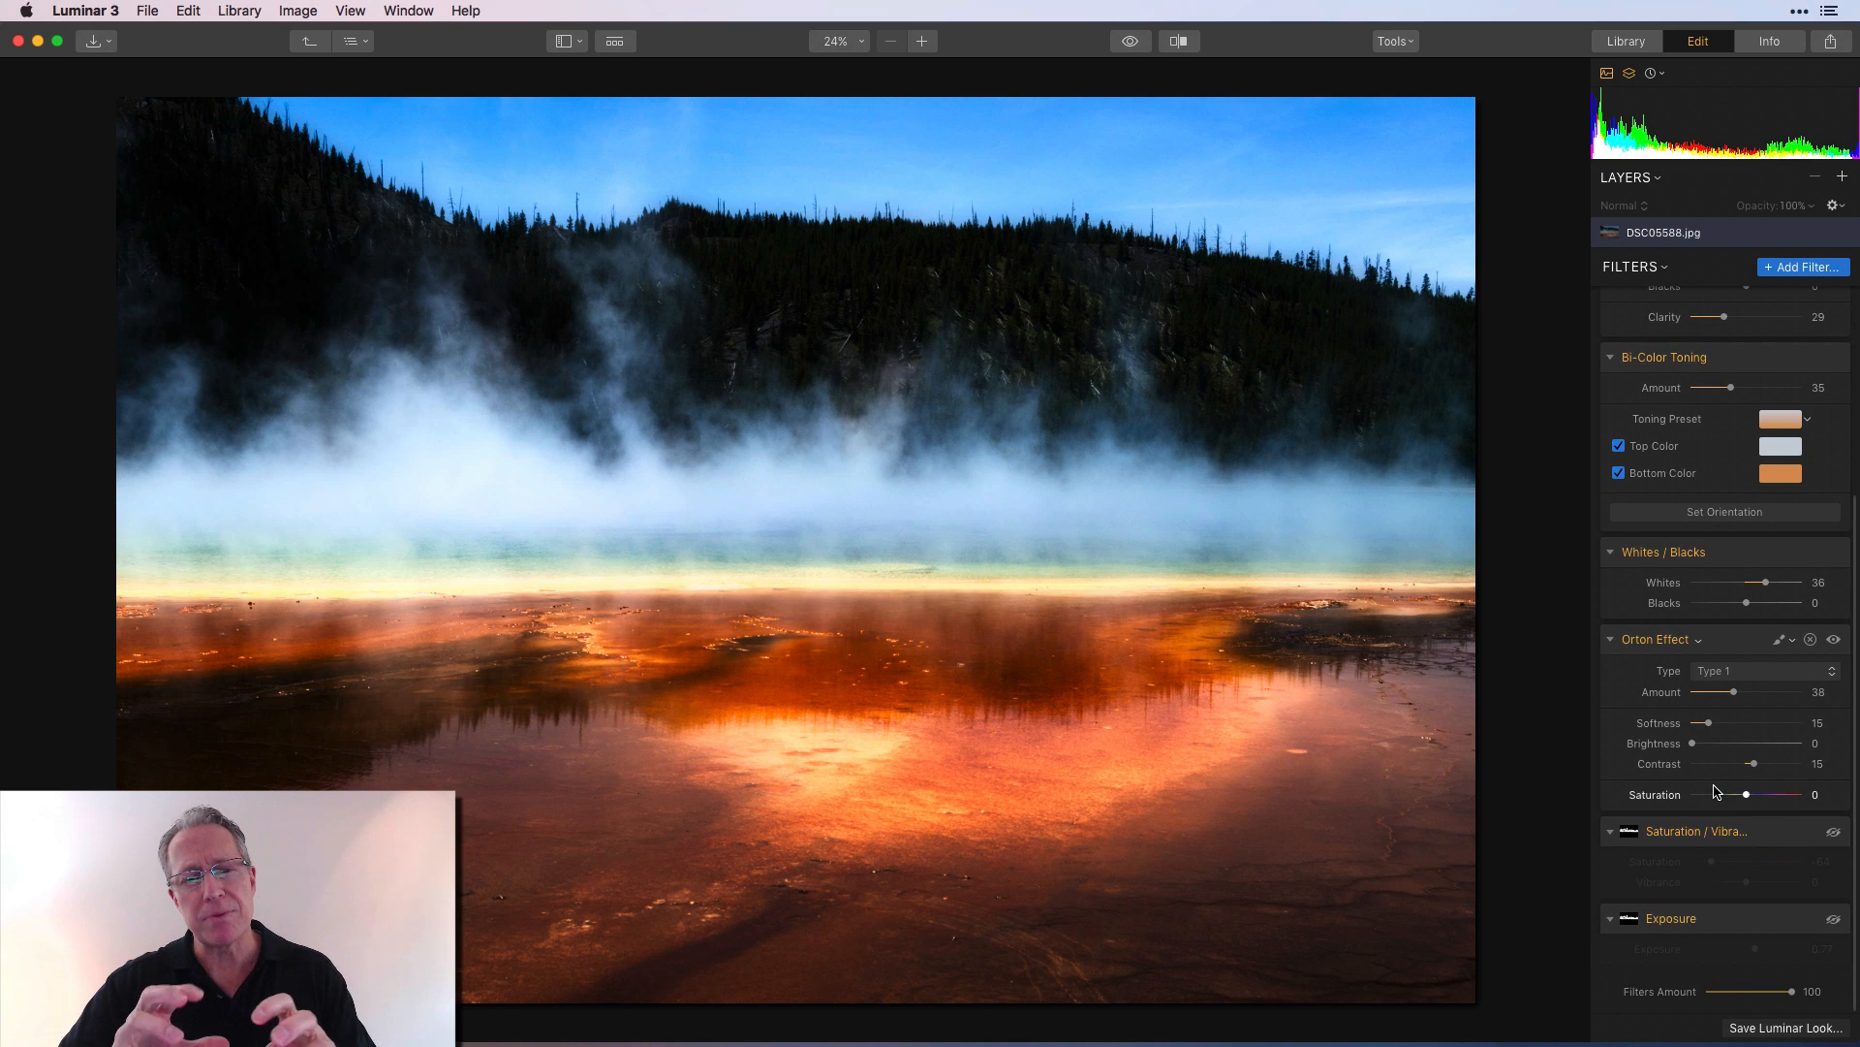
left_click(1834, 640)
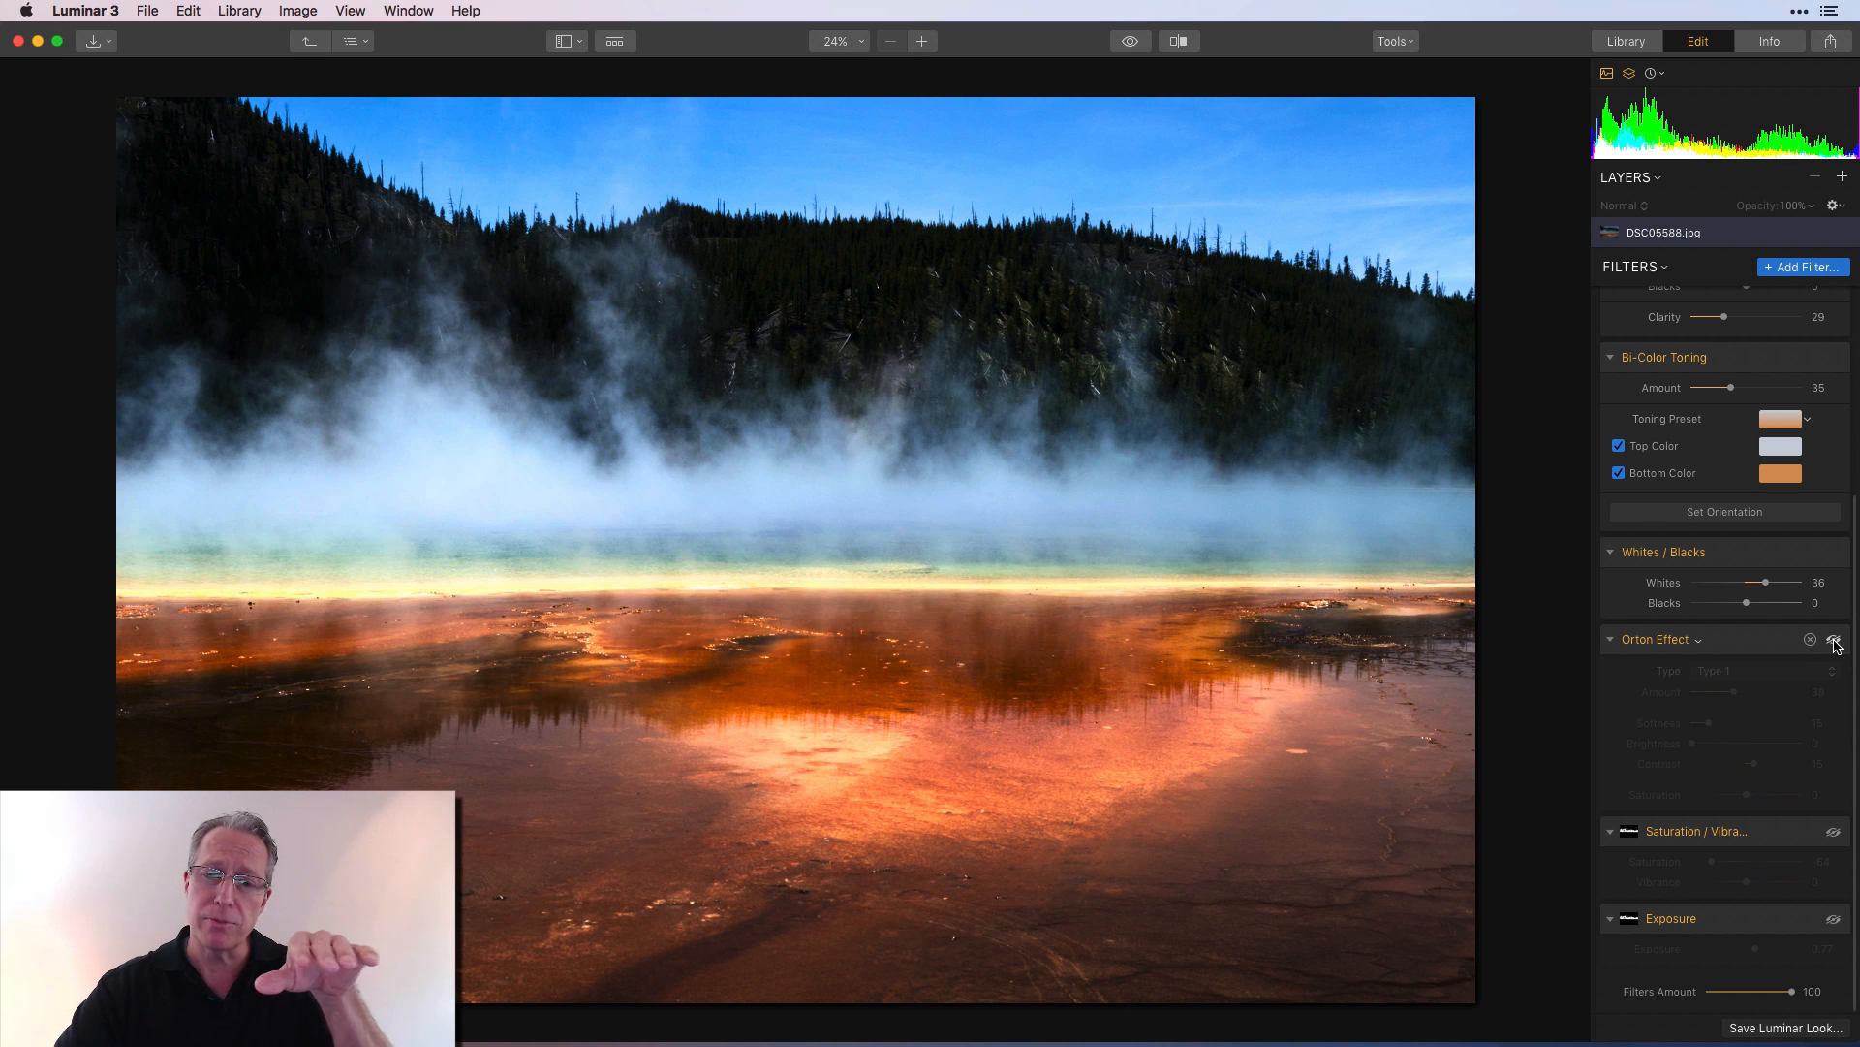
left_click(1834, 640)
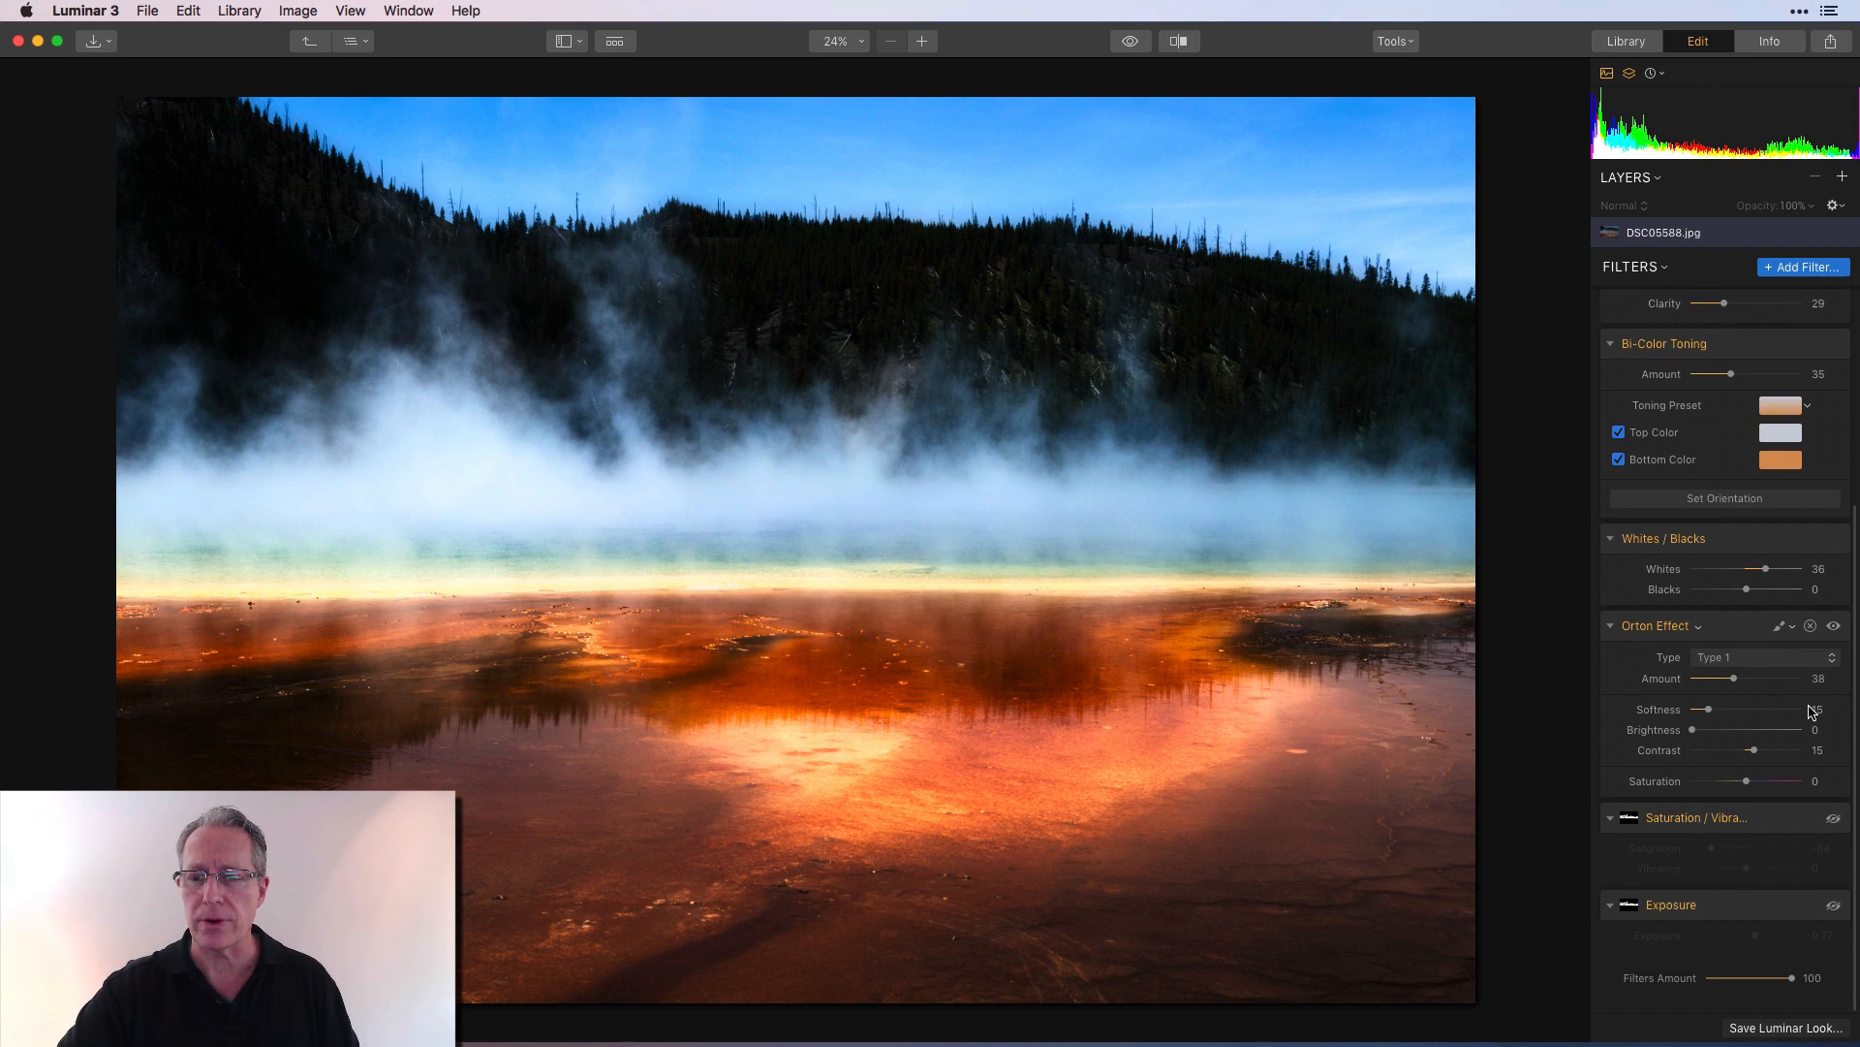
Turn on the Saturation / Vibrance filter and paint over the gap in its steam mask, comparing the photo with the filter off and on.
left_click(1835, 832)
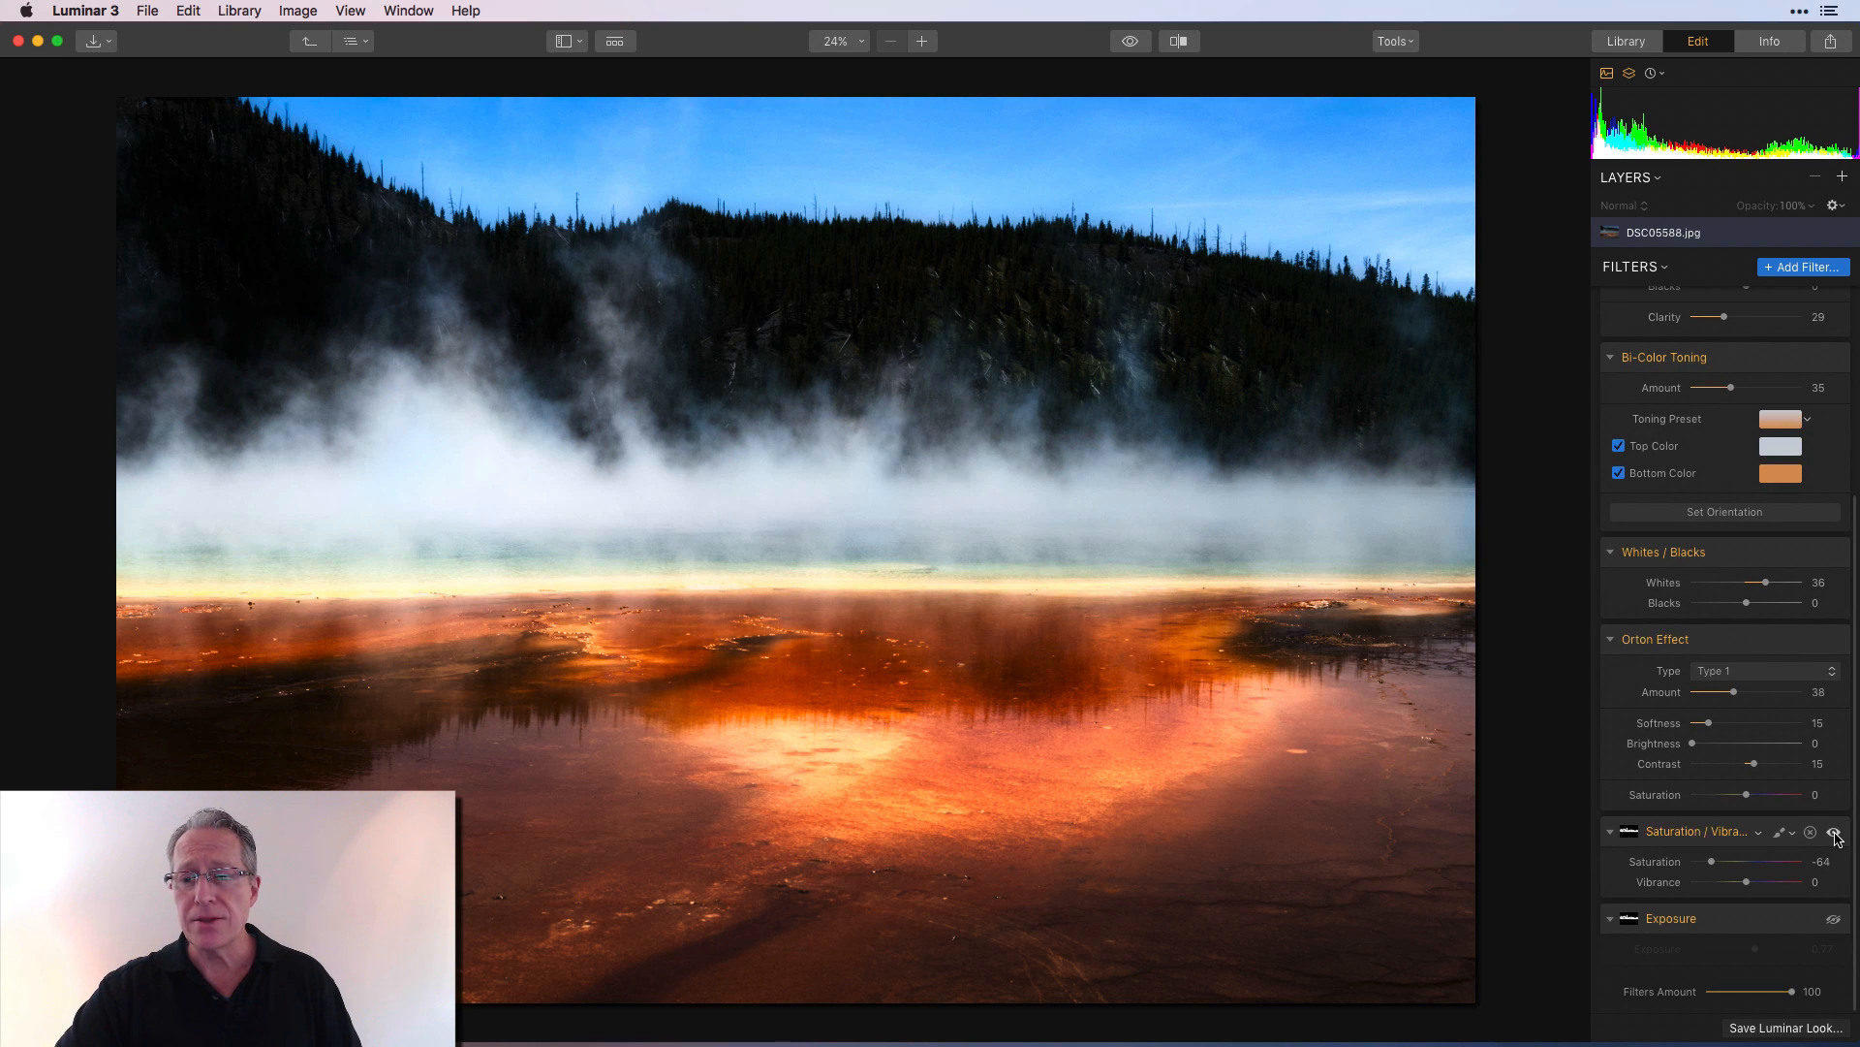
left_click(1784, 833)
left_click(1743, 858)
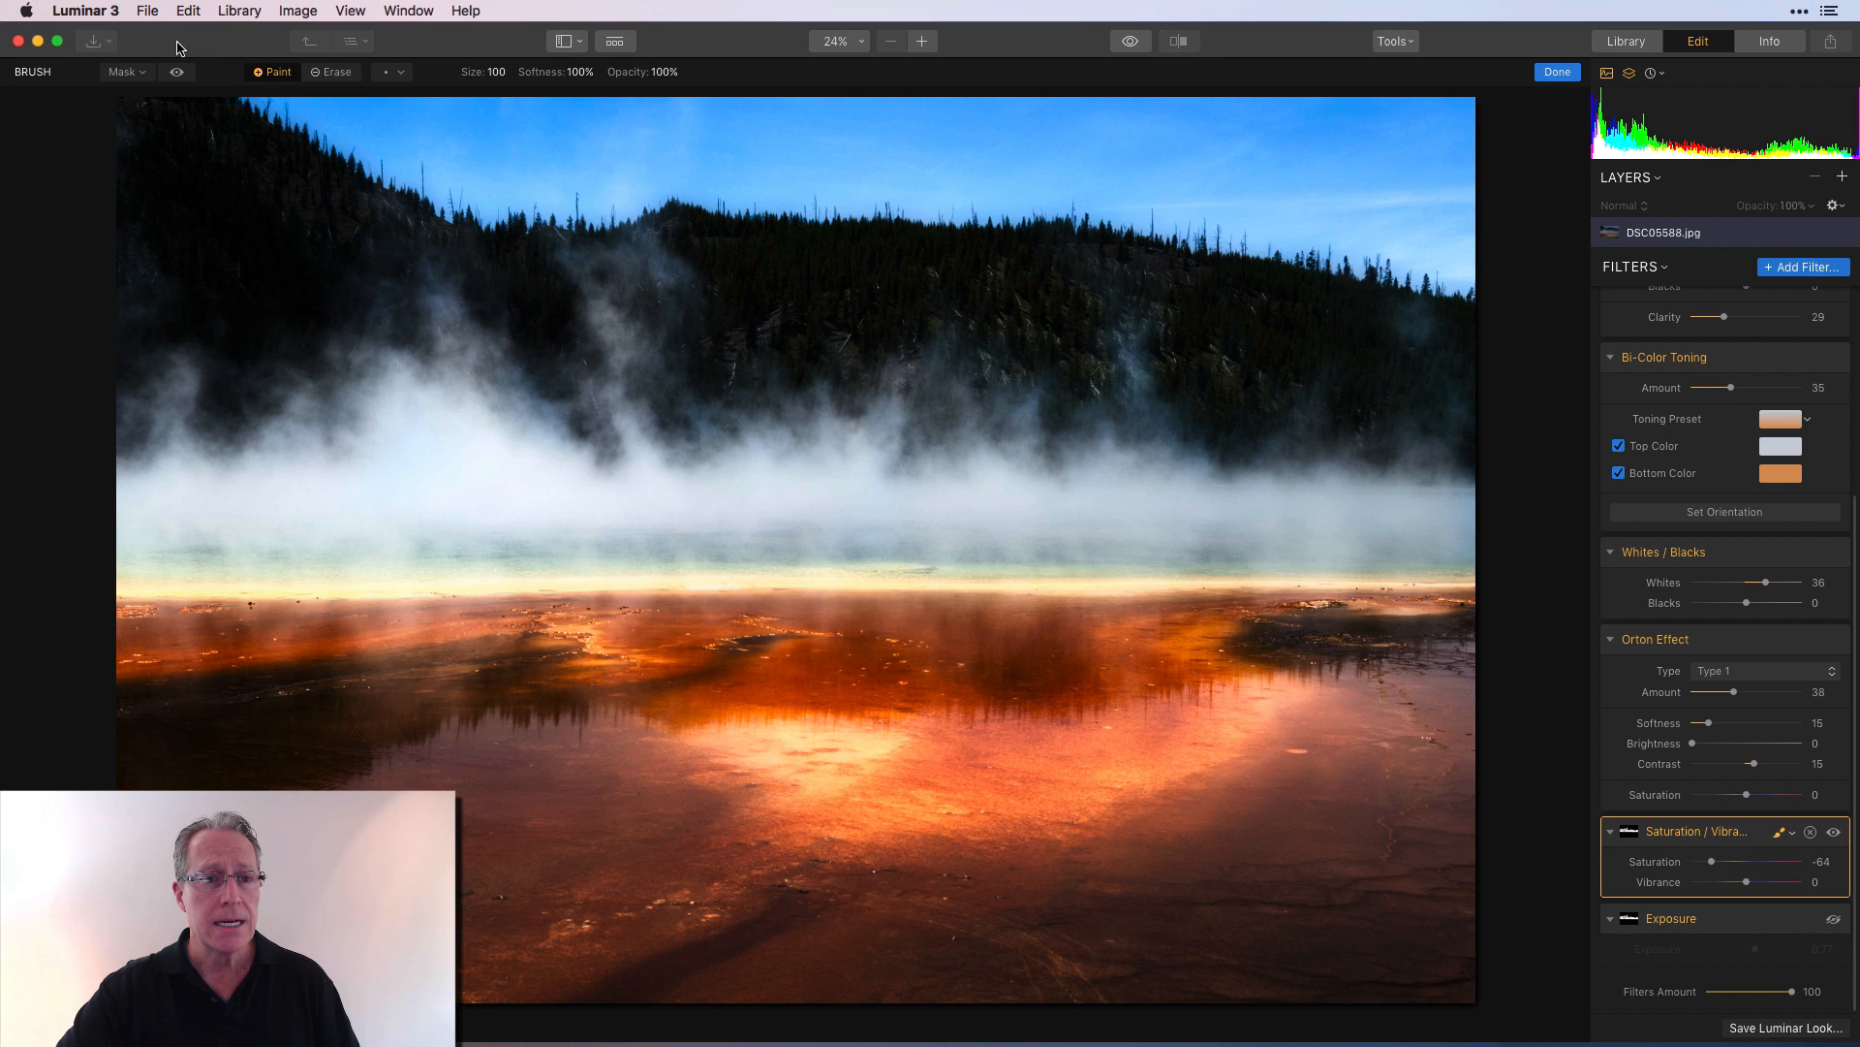
left_click(178, 73)
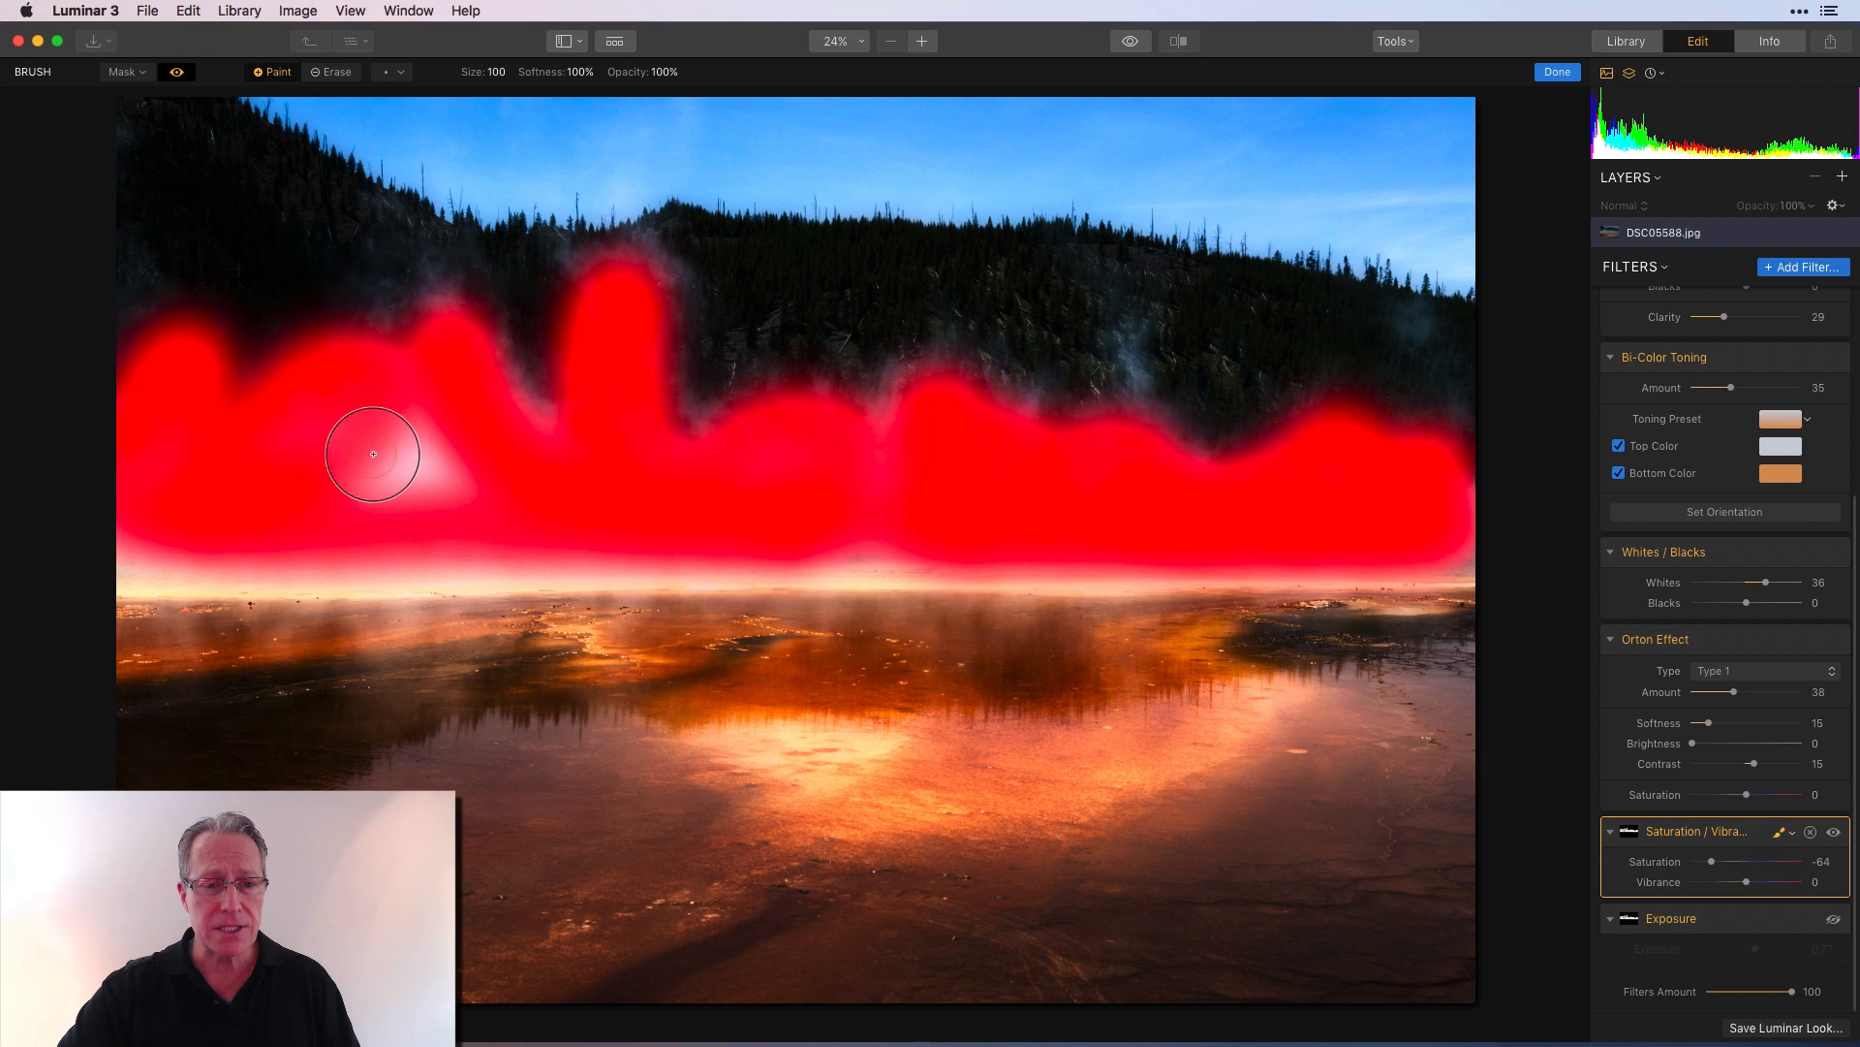
mouse_move(398, 456)
left_mouse_down()
mouse_move(781, 507)
mouse_move(913, 502)
mouse_move(699, 480)
left_mouse_up()
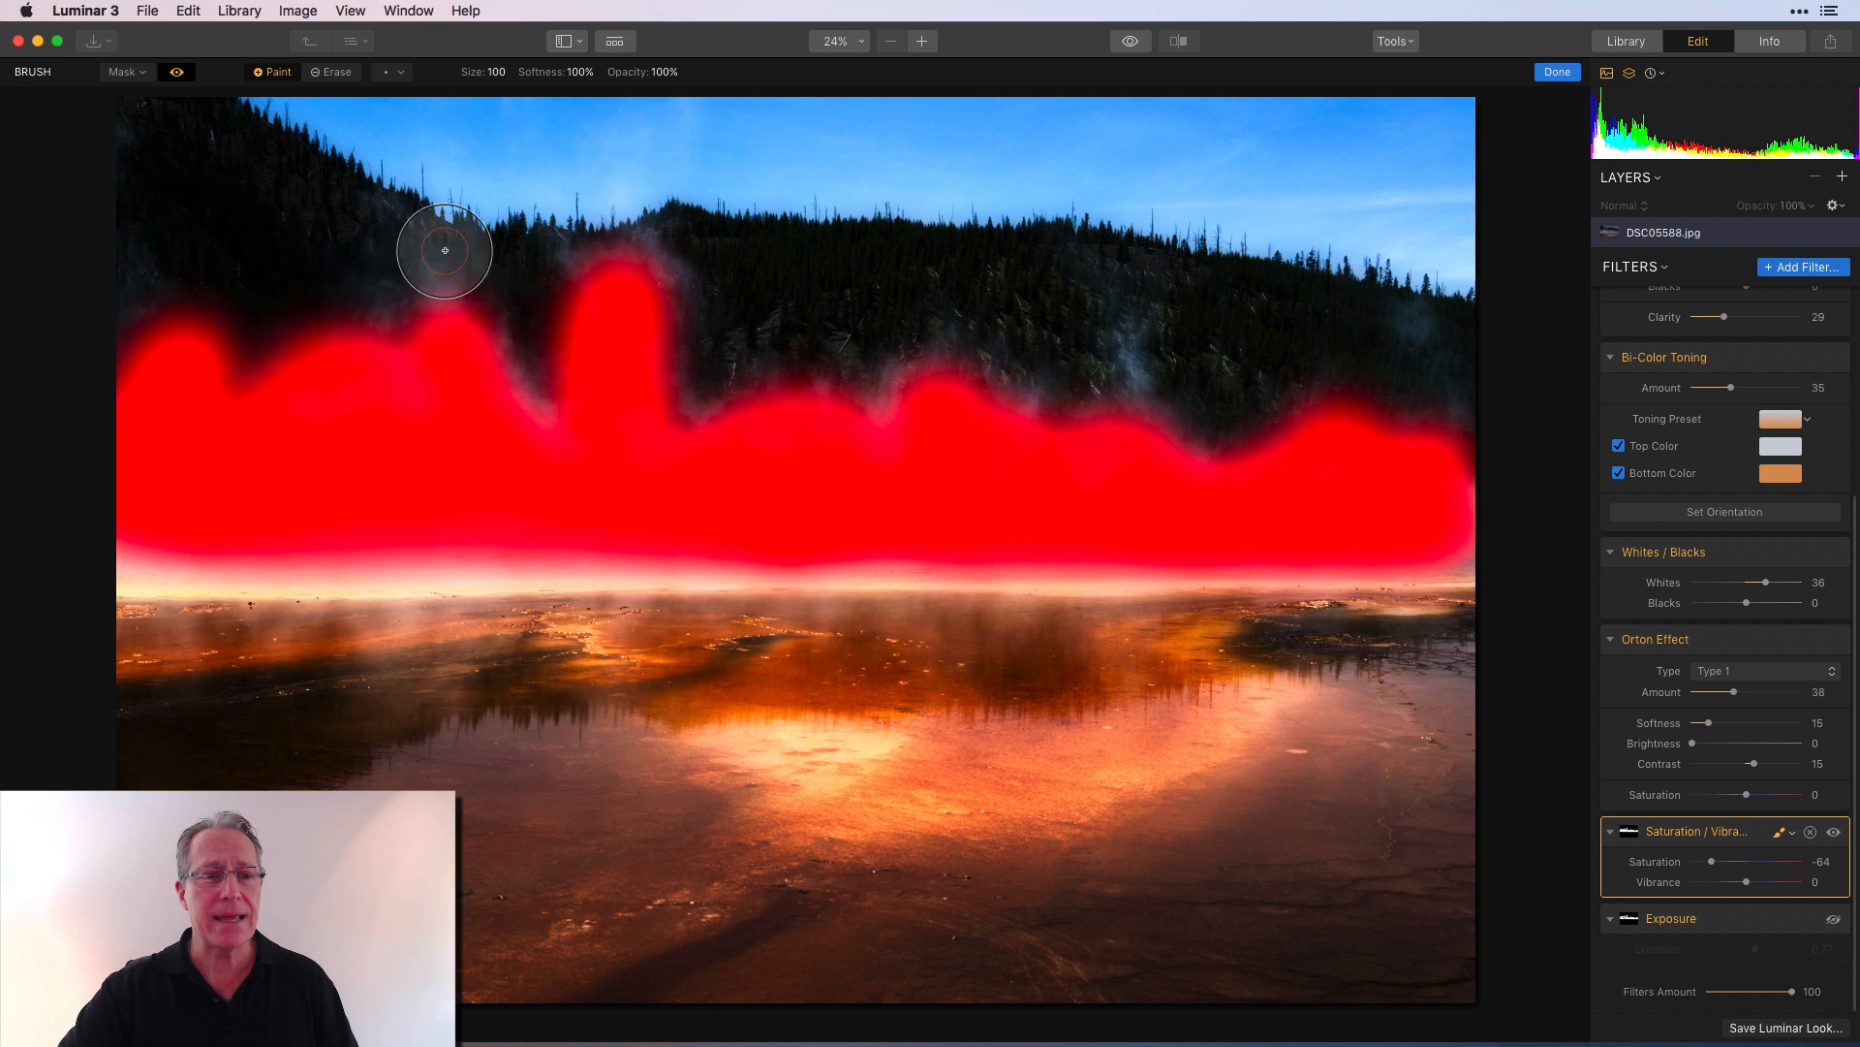
left_click(180, 74)
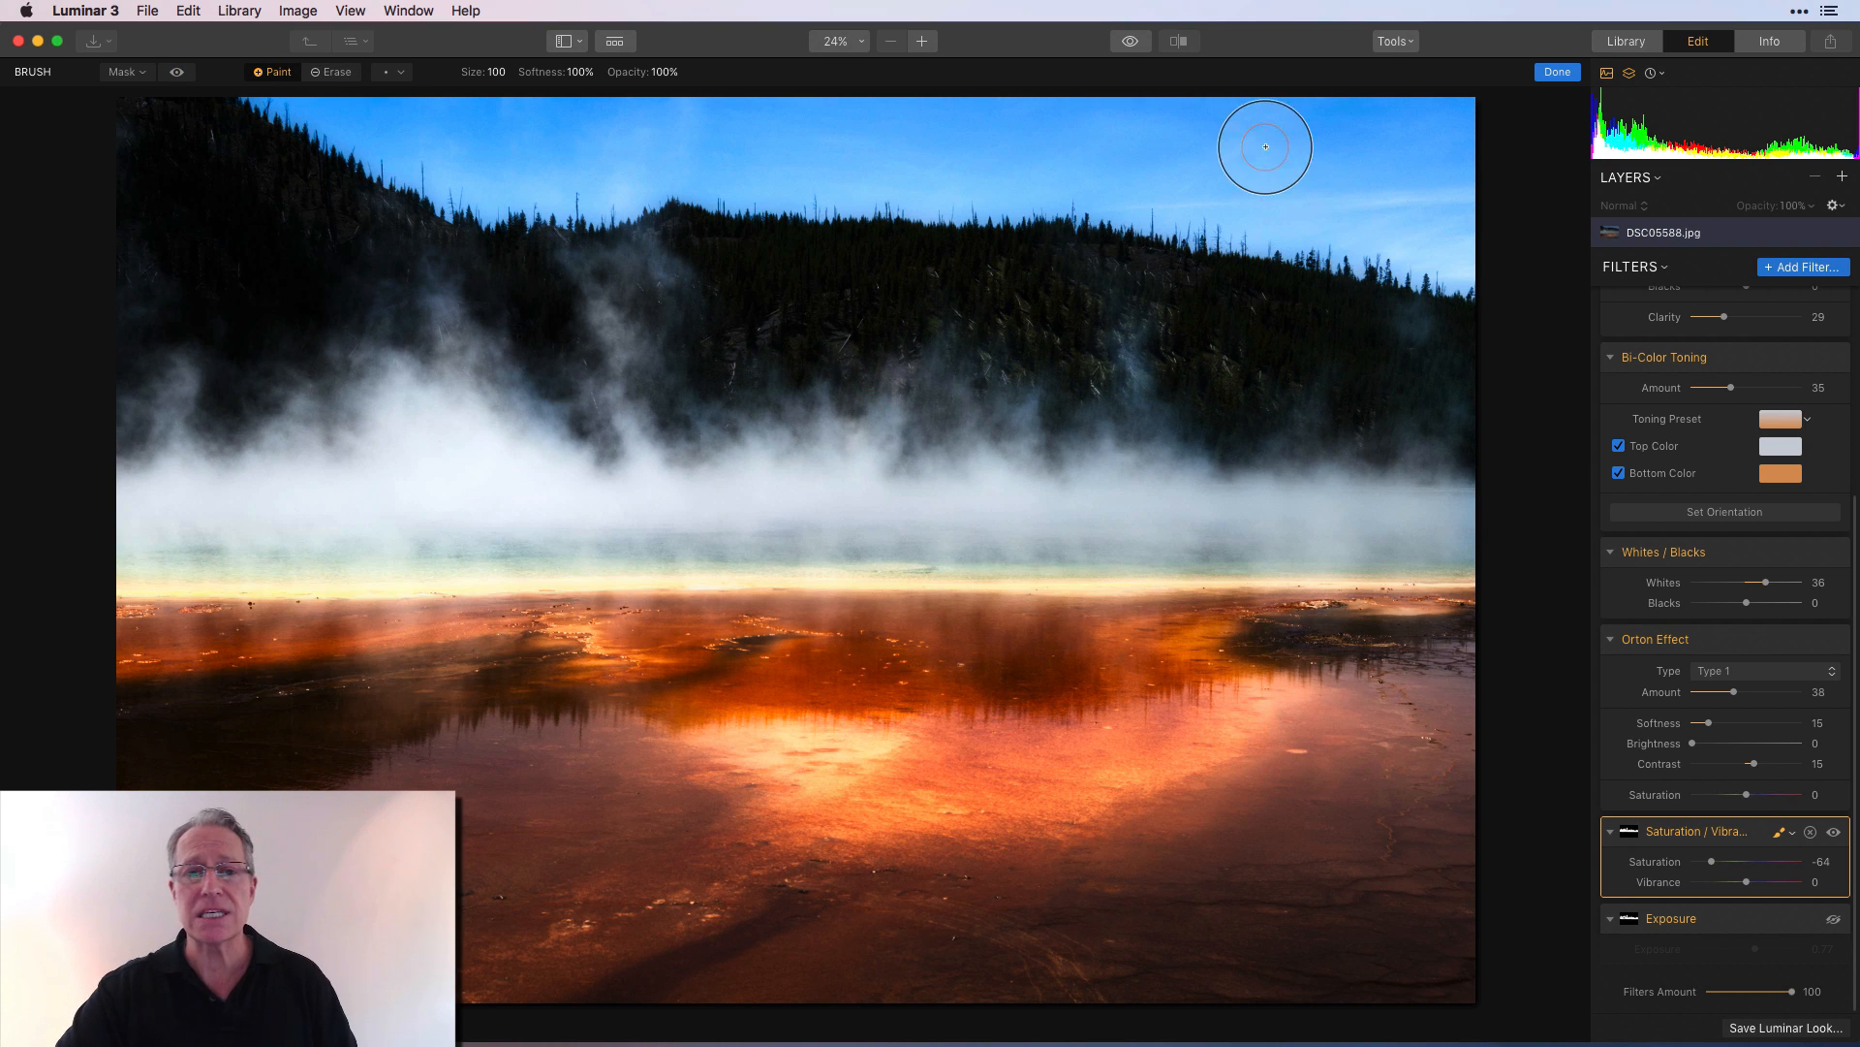
left_click(1557, 74)
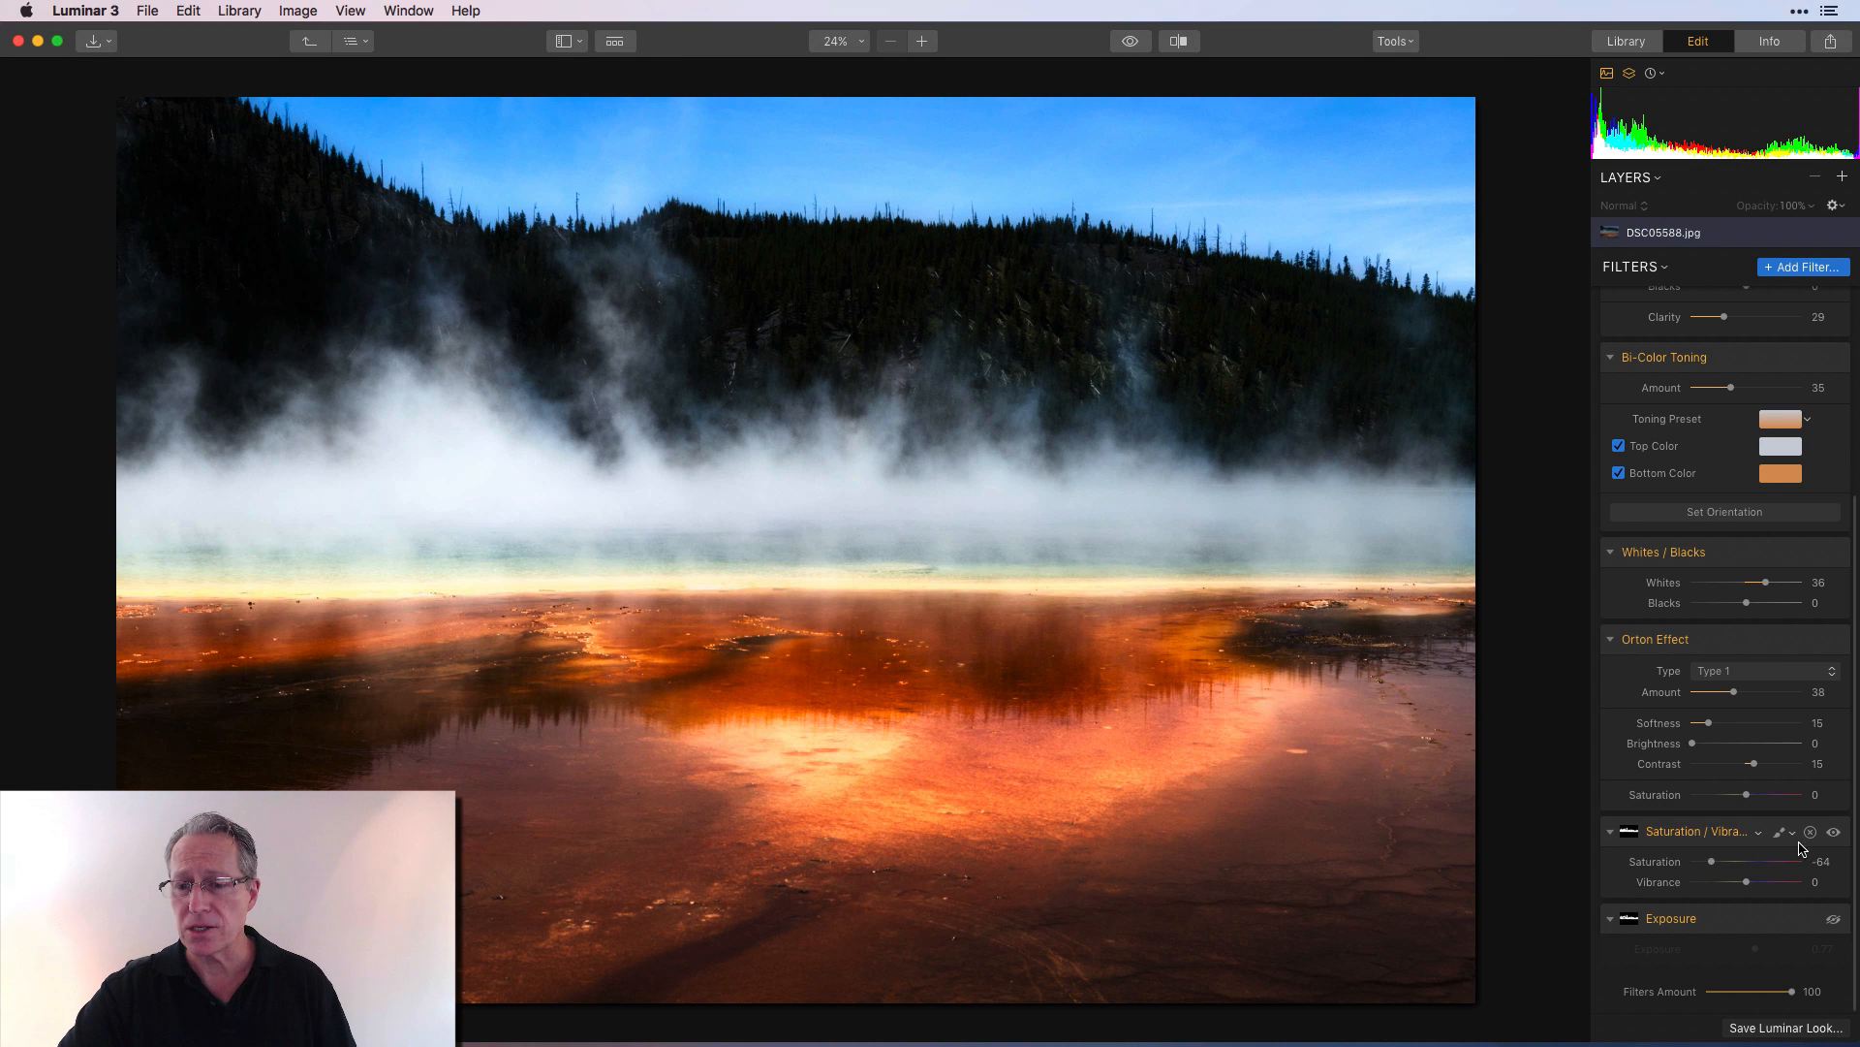
left_click(1835, 832)
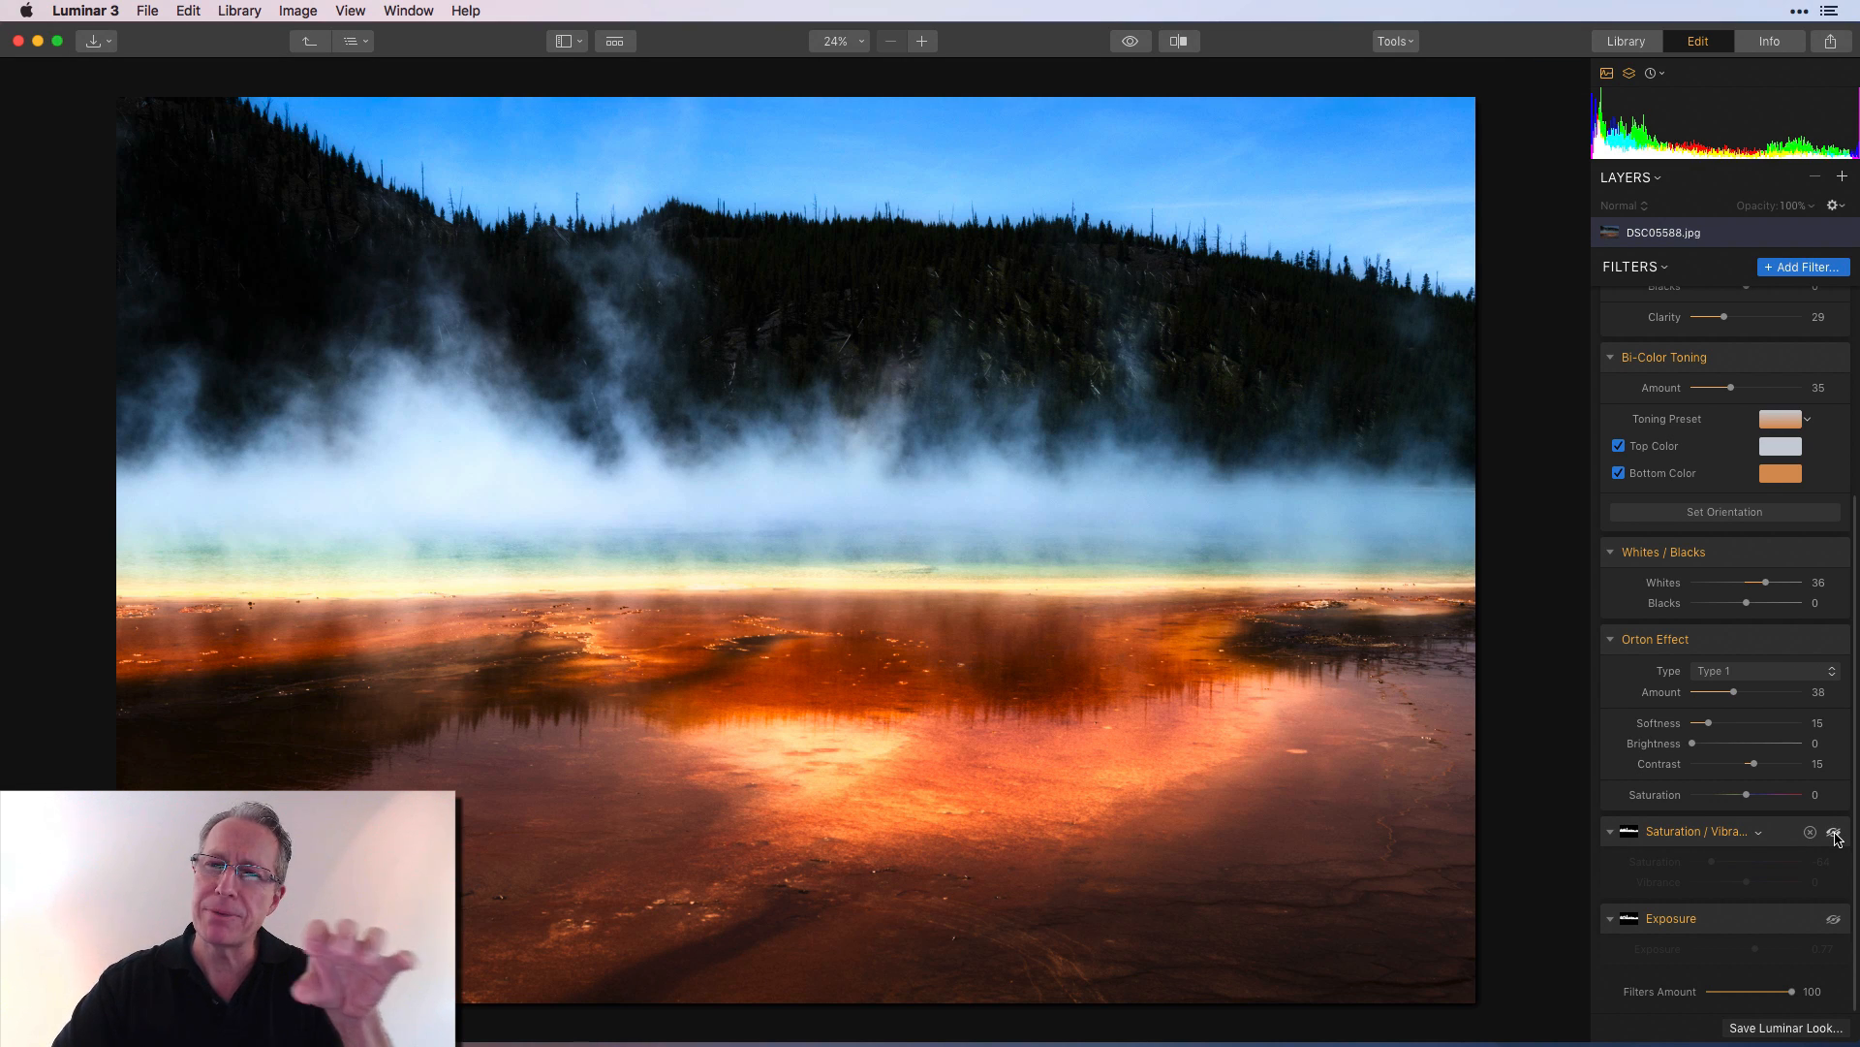
left_click(1835, 834)
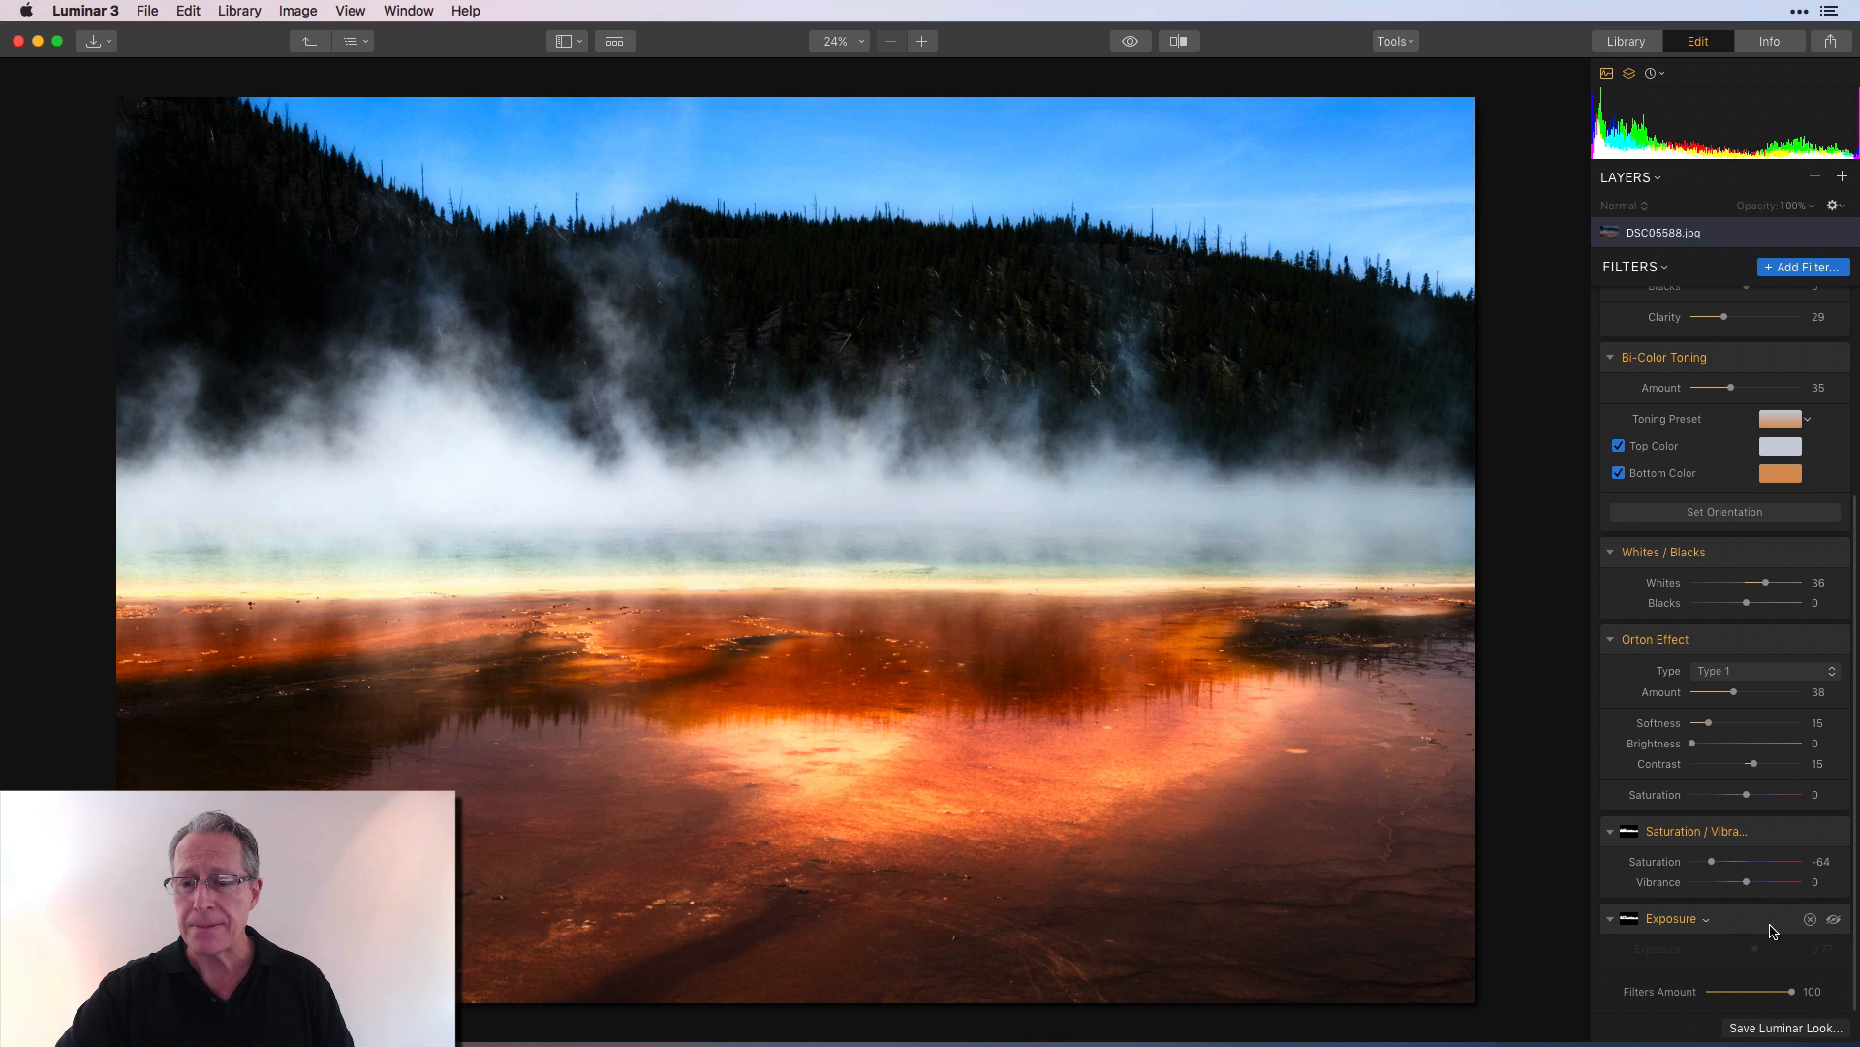
Turn on the masked Exposure filter and set its exposure to 0.75.
scroll(1773, 924, "down", 1)
left_click(1835, 919)
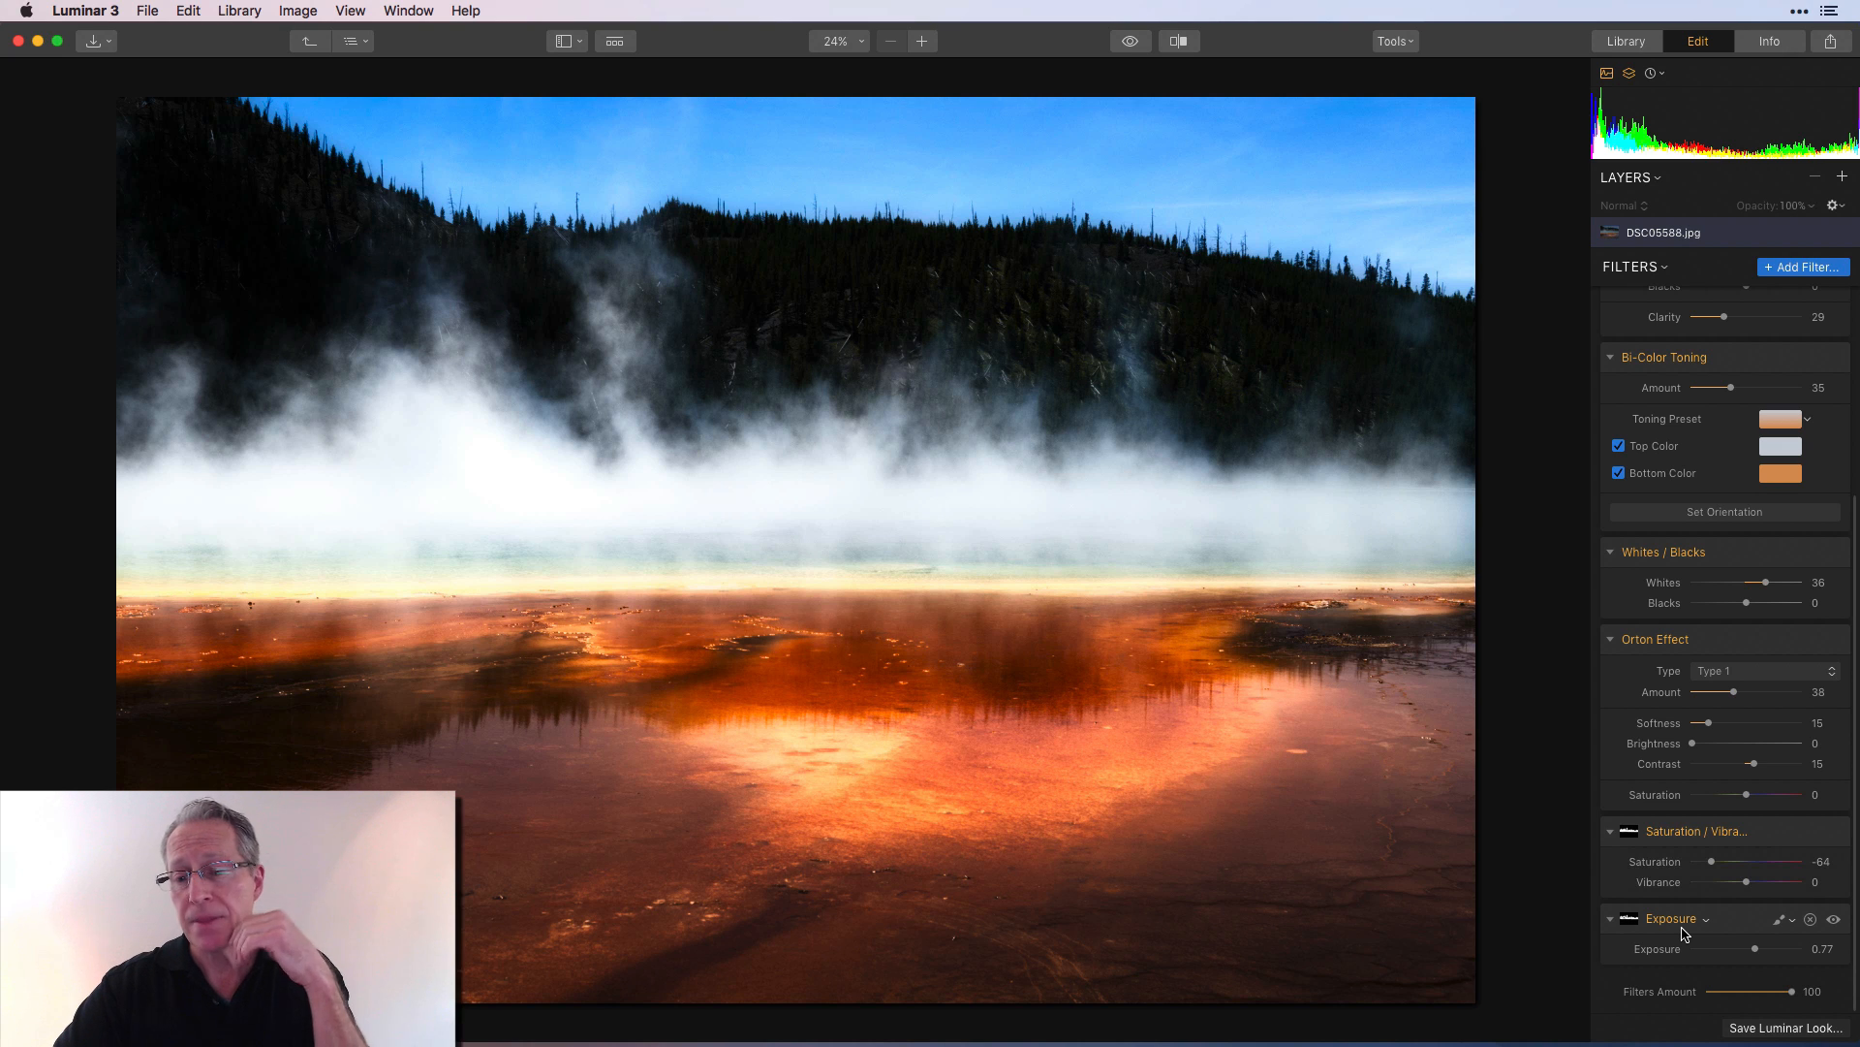
mouse_move(1756, 949)
left_mouse_down()
mouse_move(1772, 949)
mouse_move(1756, 953)
left_mouse_up()
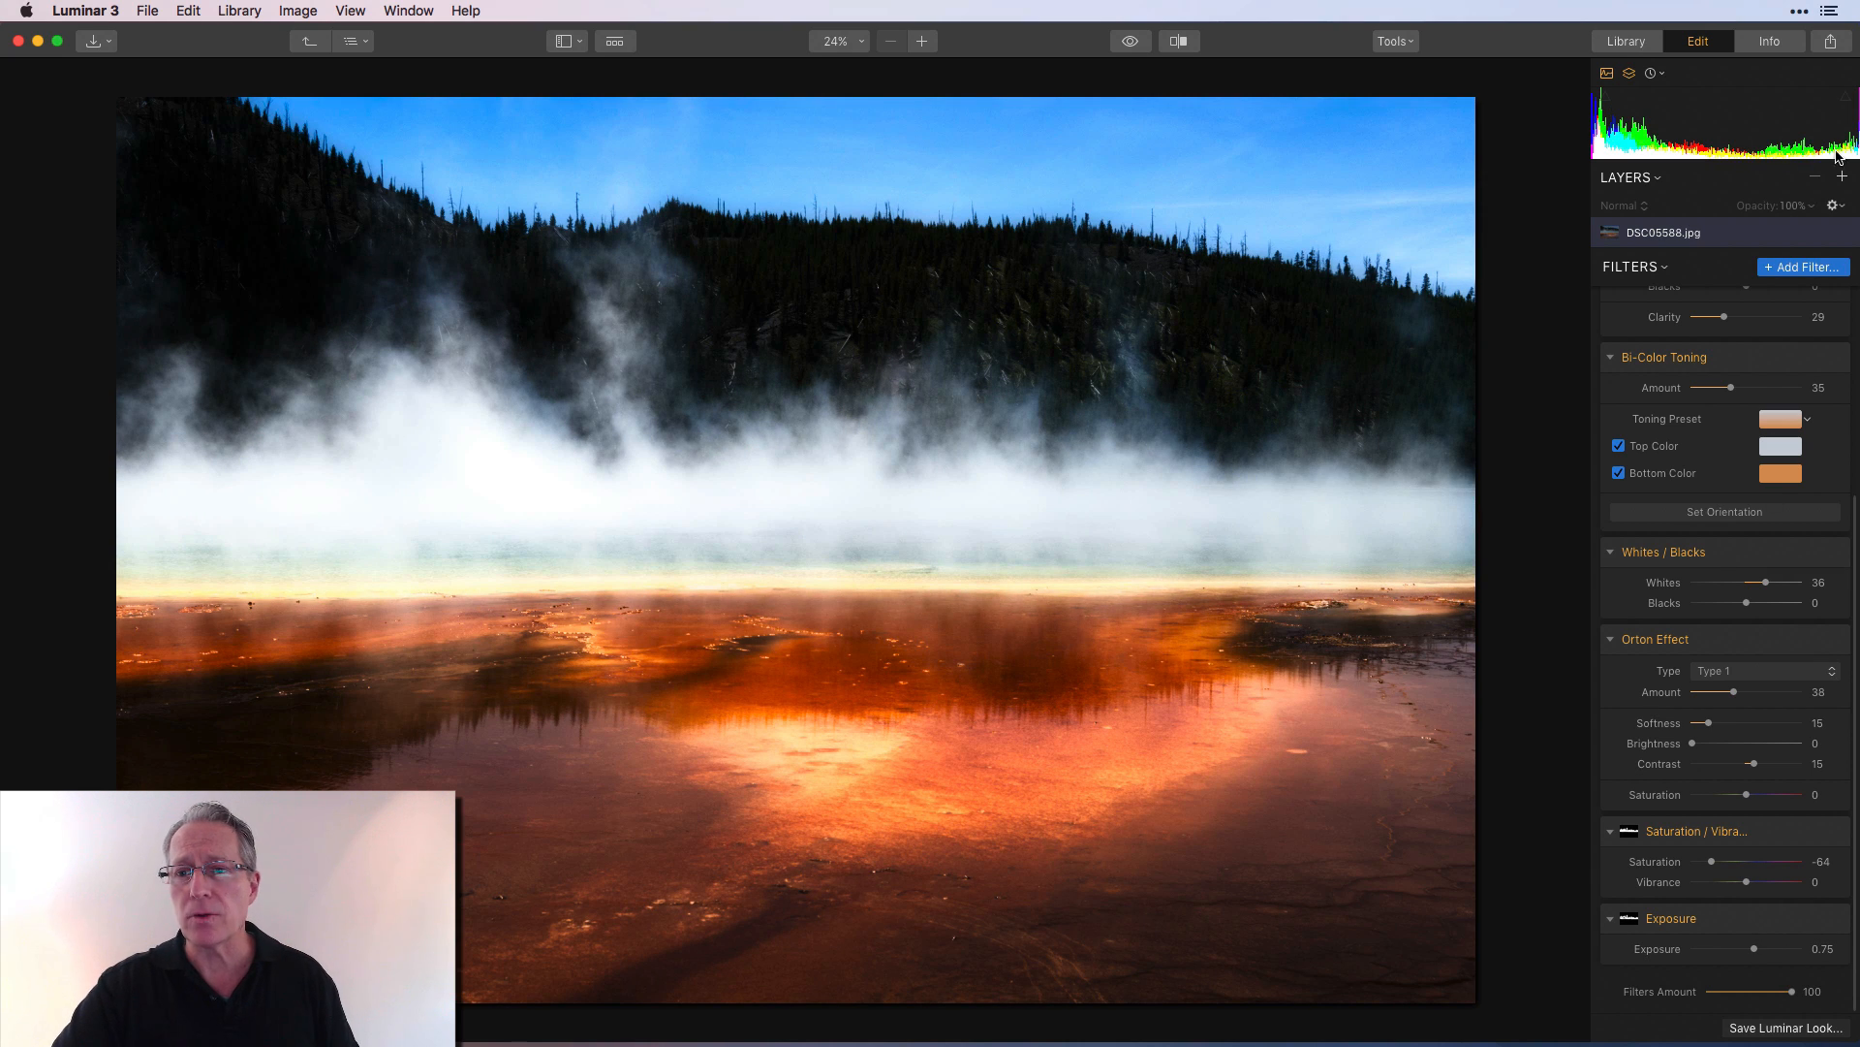
Show the highlight and shadow clipping warnings and try the masked Exposure filter at 1.76, comparing the photo with the highlight warning off and on.
left_click(1847, 98)
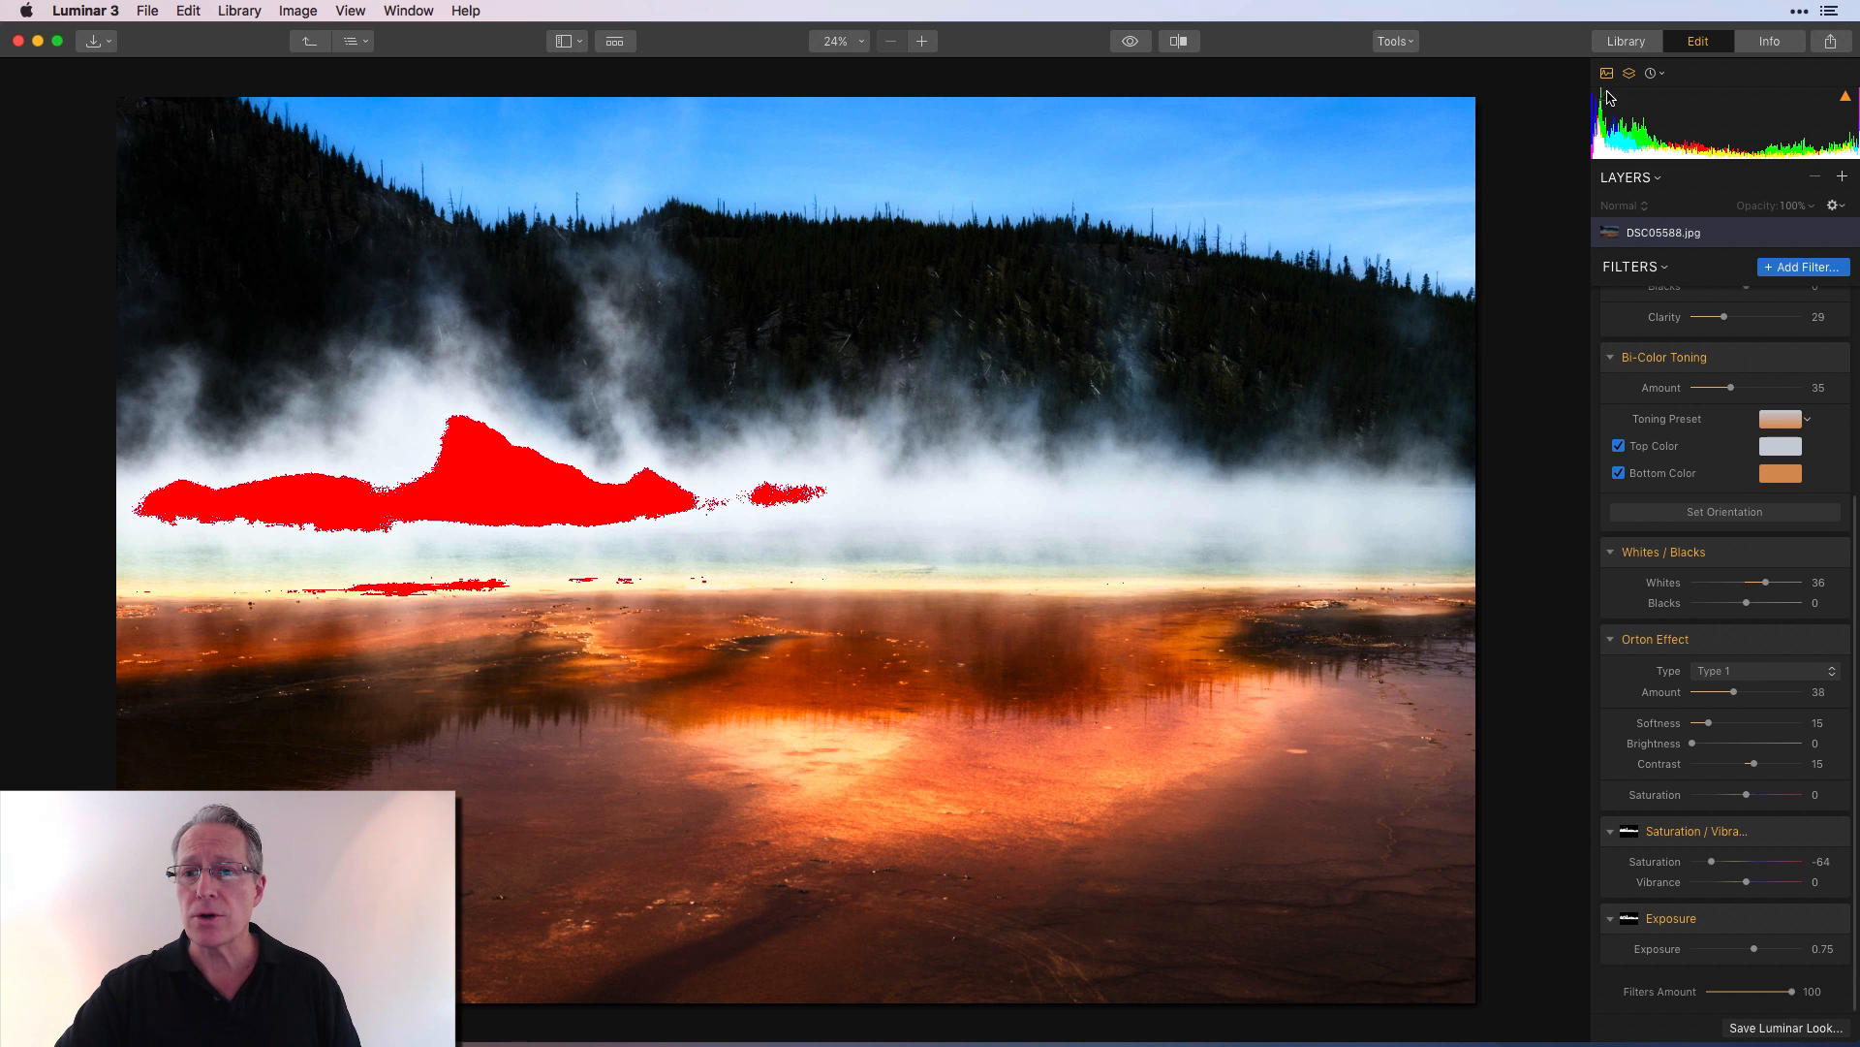
left_click(1606, 97)
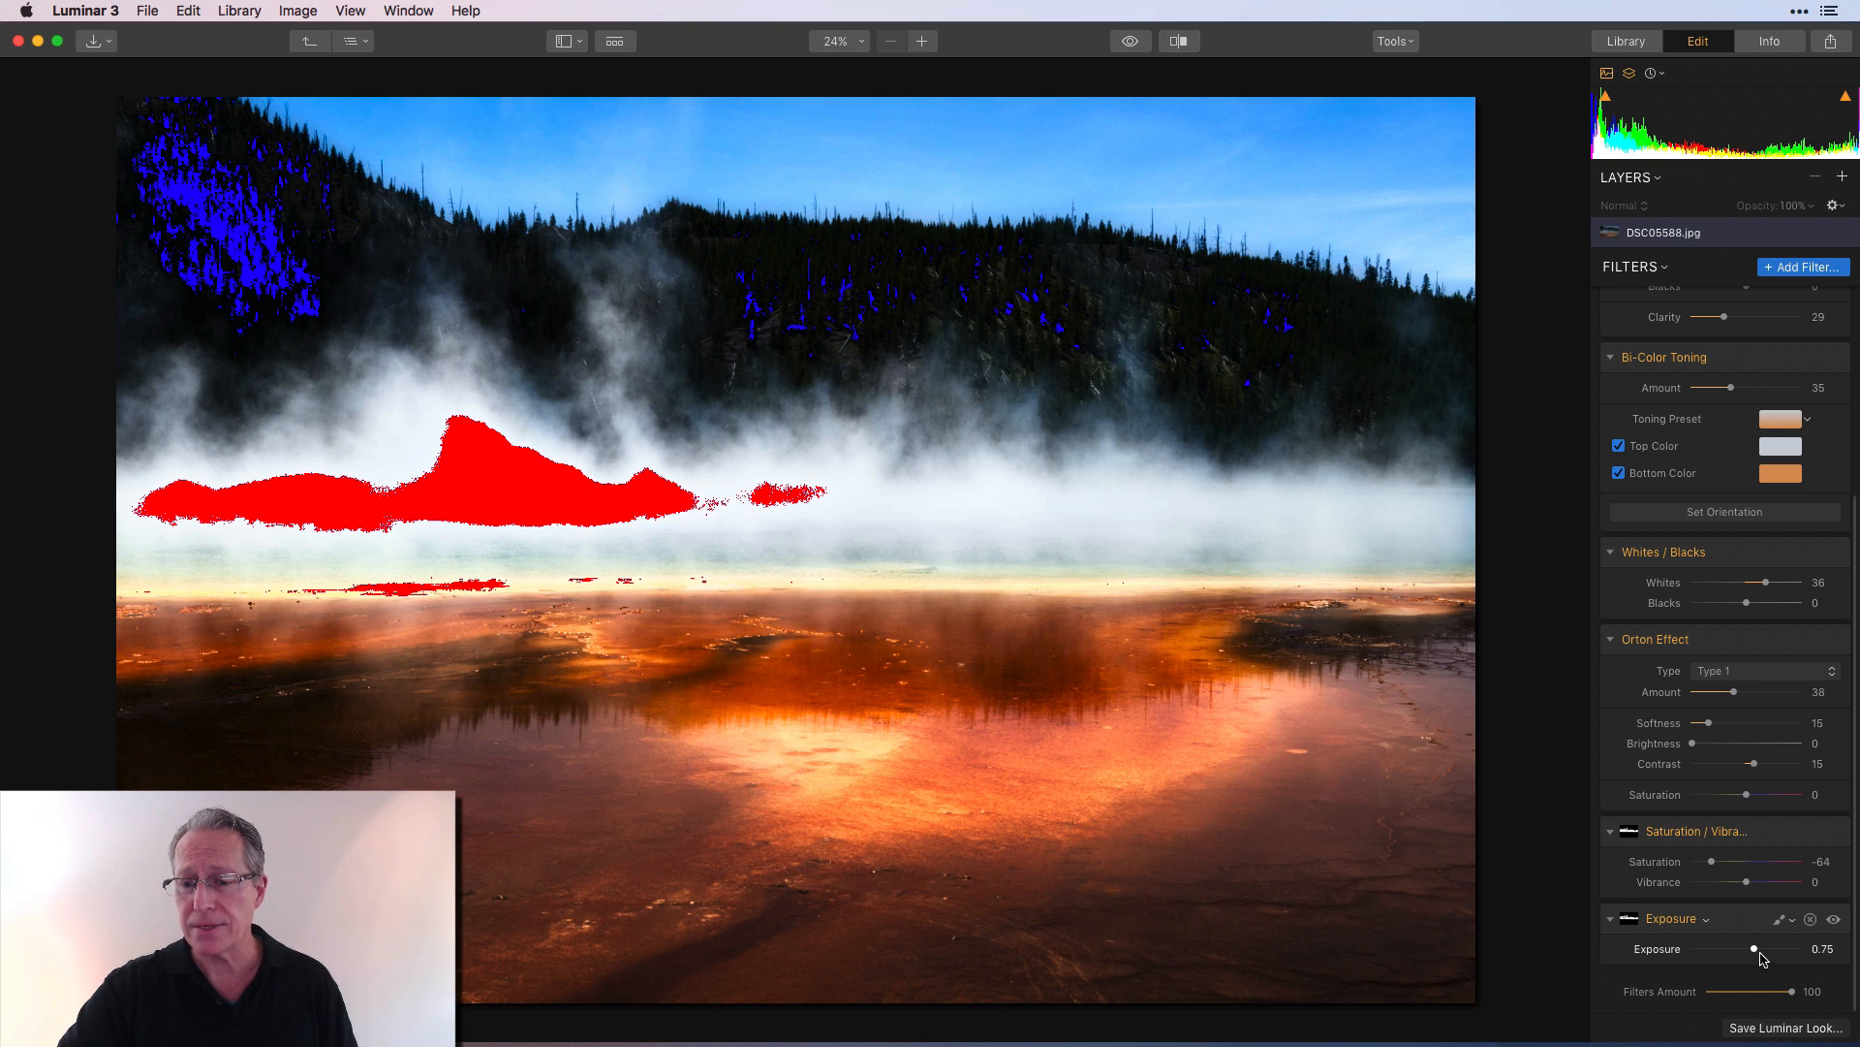
left_click_drag(1757, 954, 1765, 955)
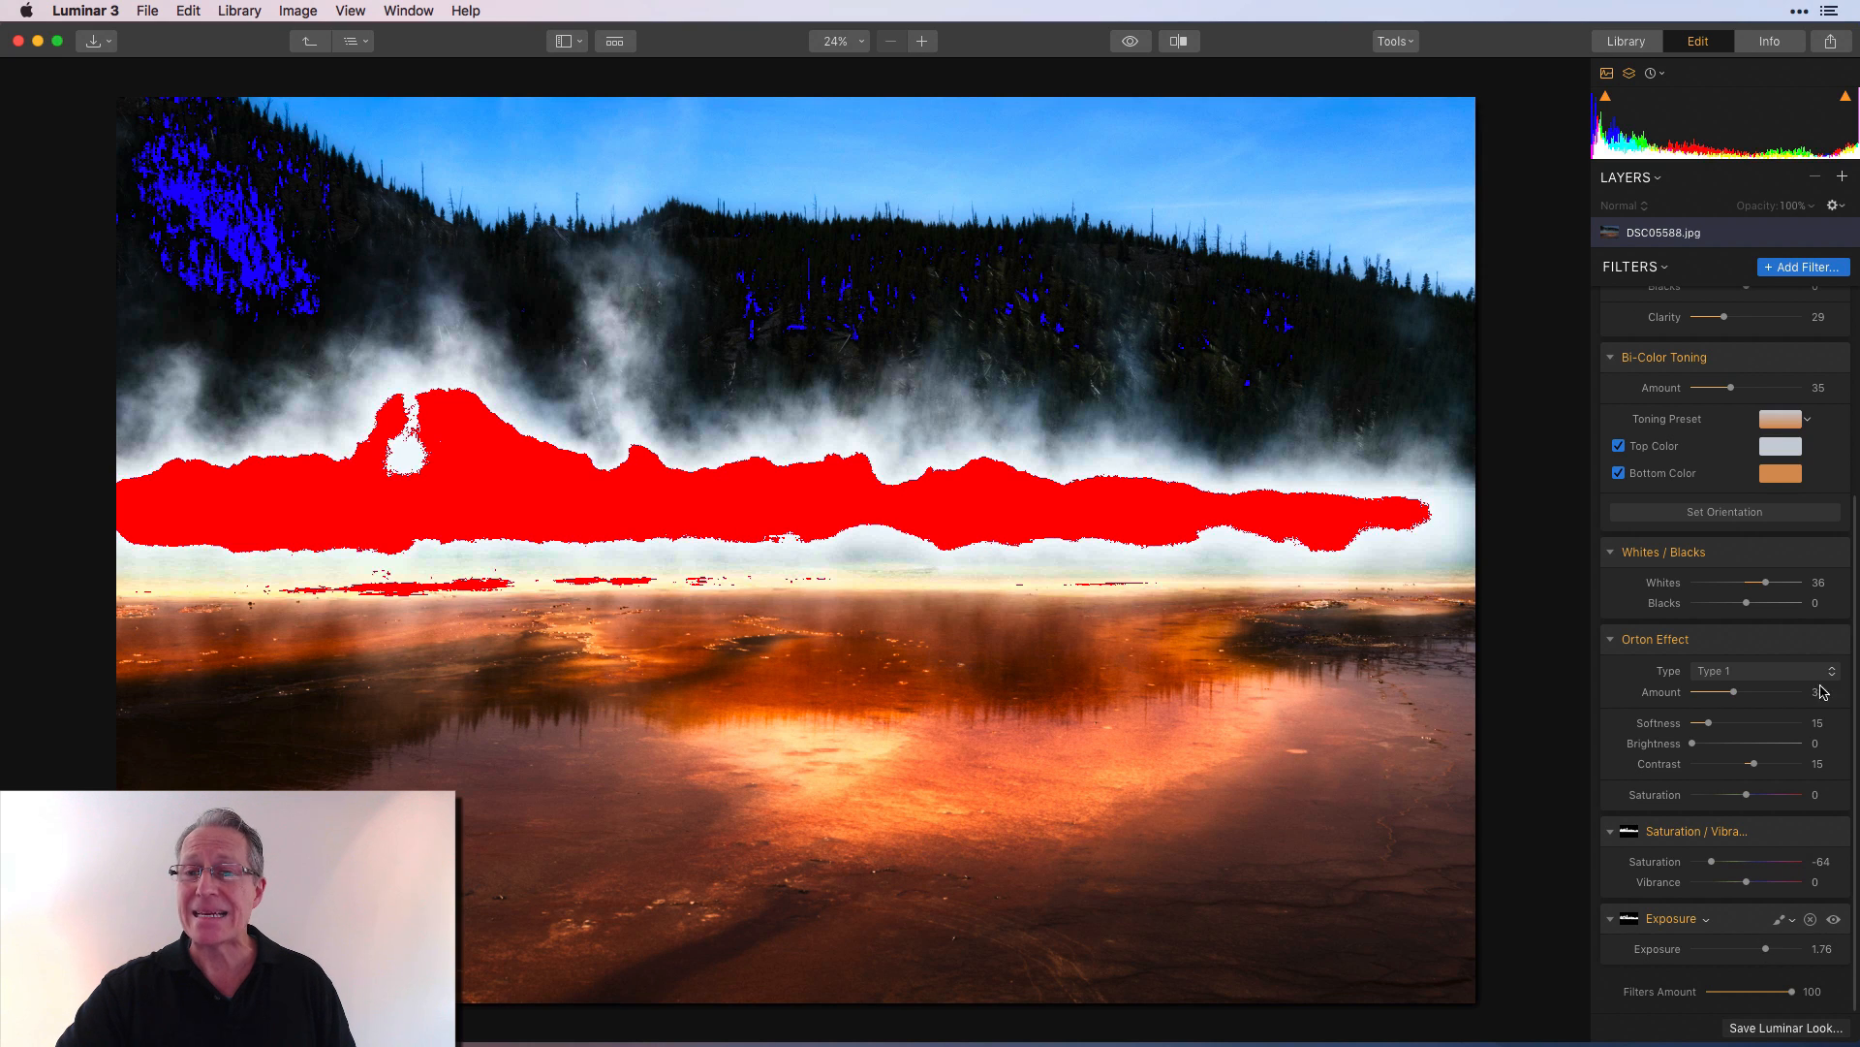
left_click(1845, 98)
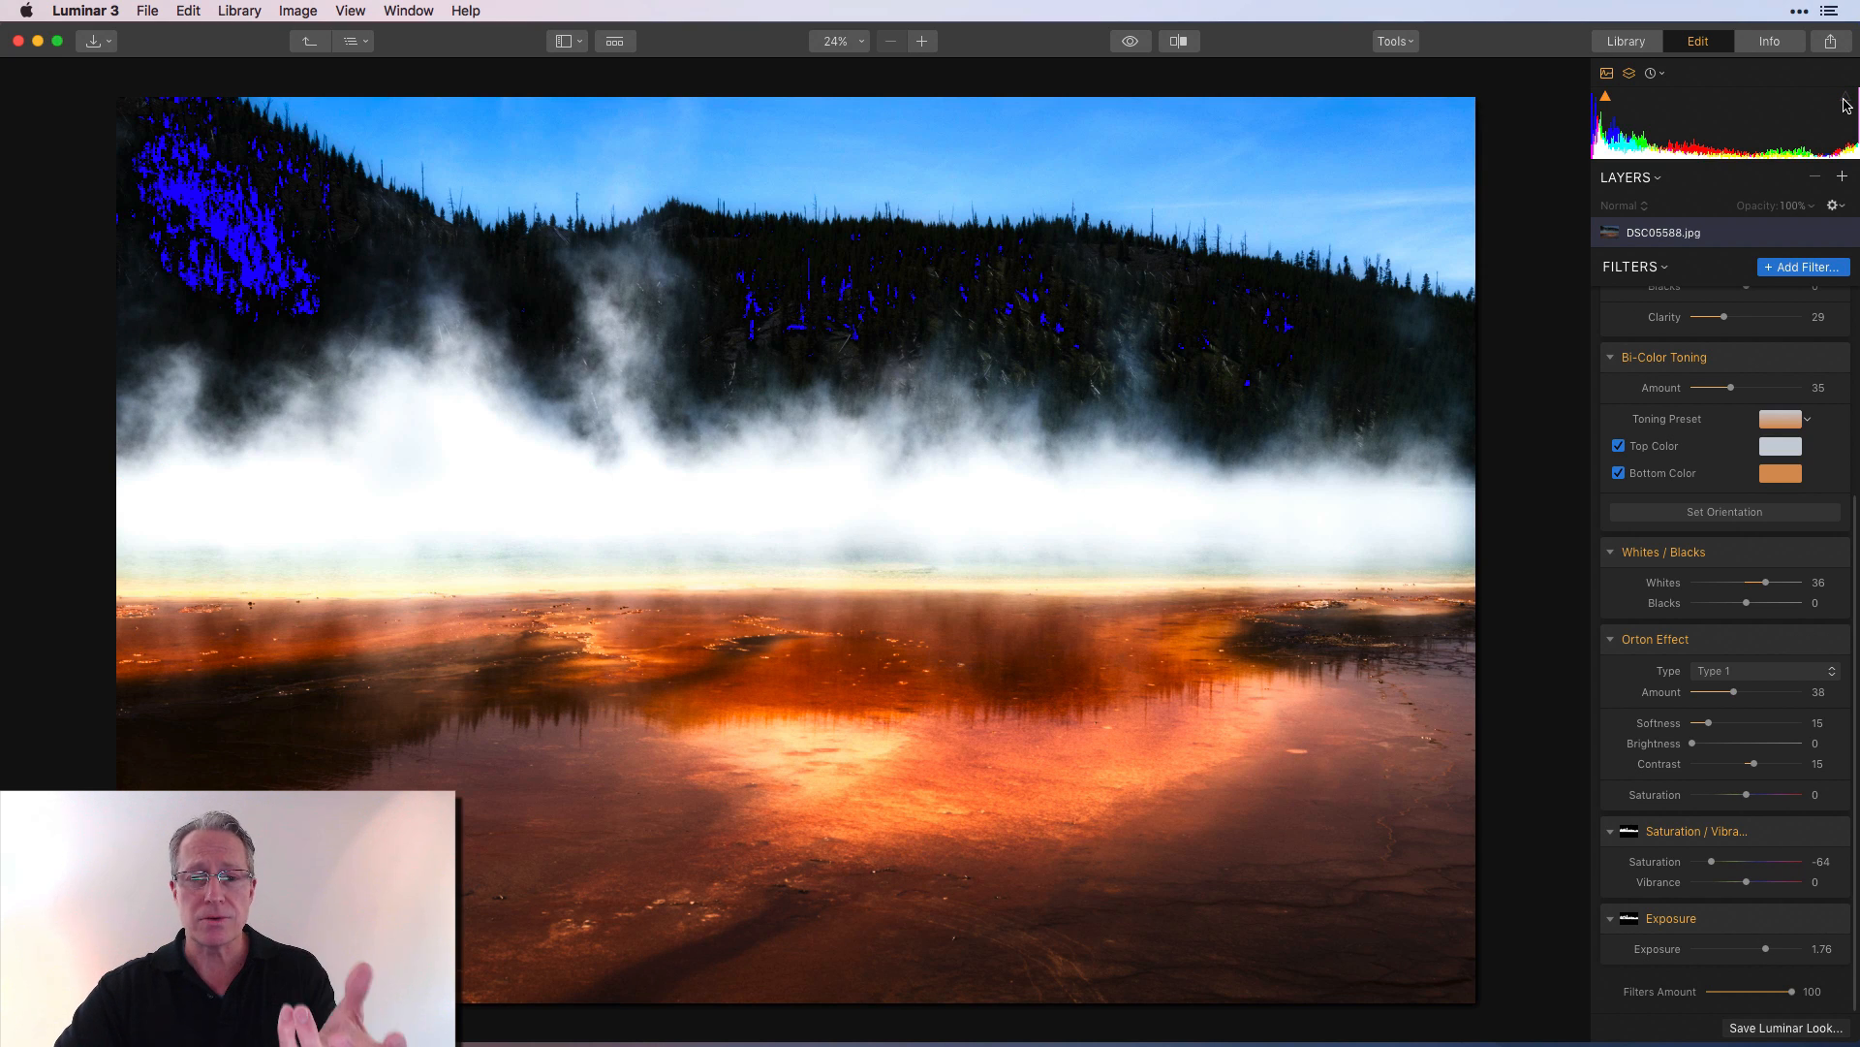
left_click(1845, 98)
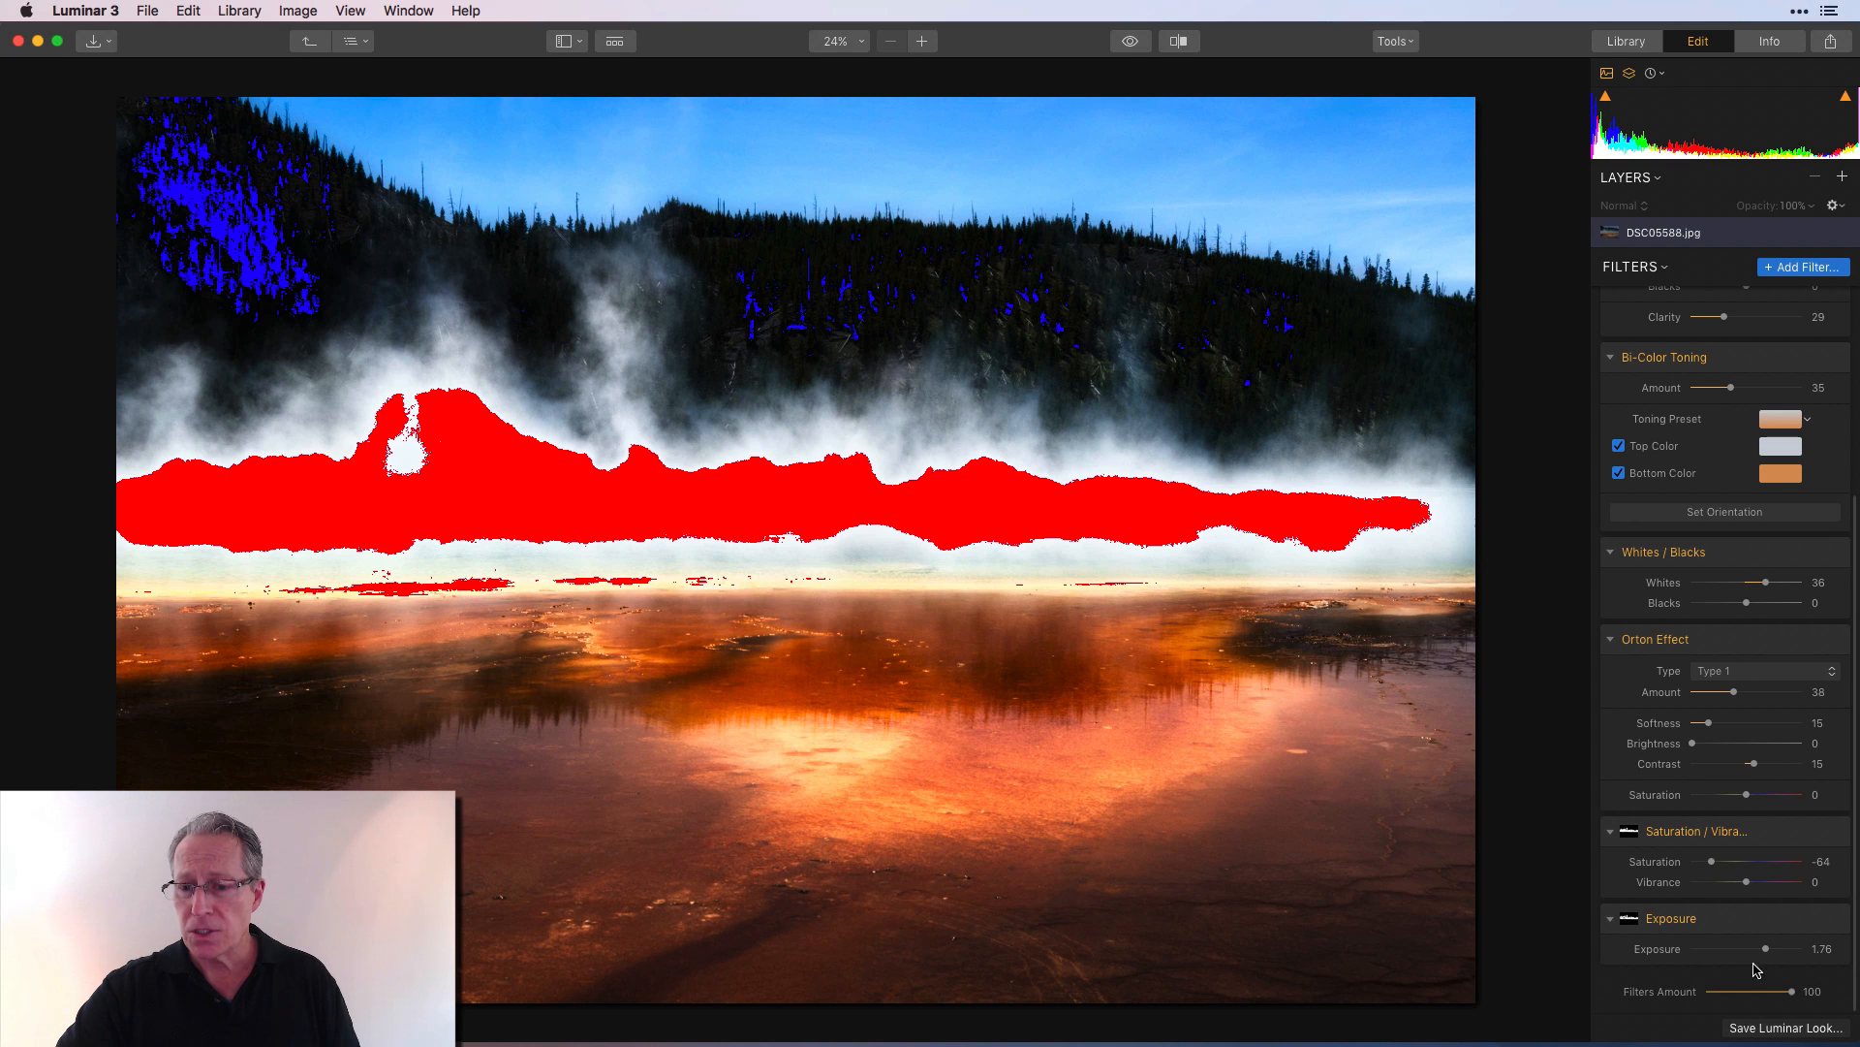
Set the masked Exposure filter's exposure to 0.20 and turn off the highlight and shadow clipping warnings.
left_click_drag(1765, 953, 1751, 953)
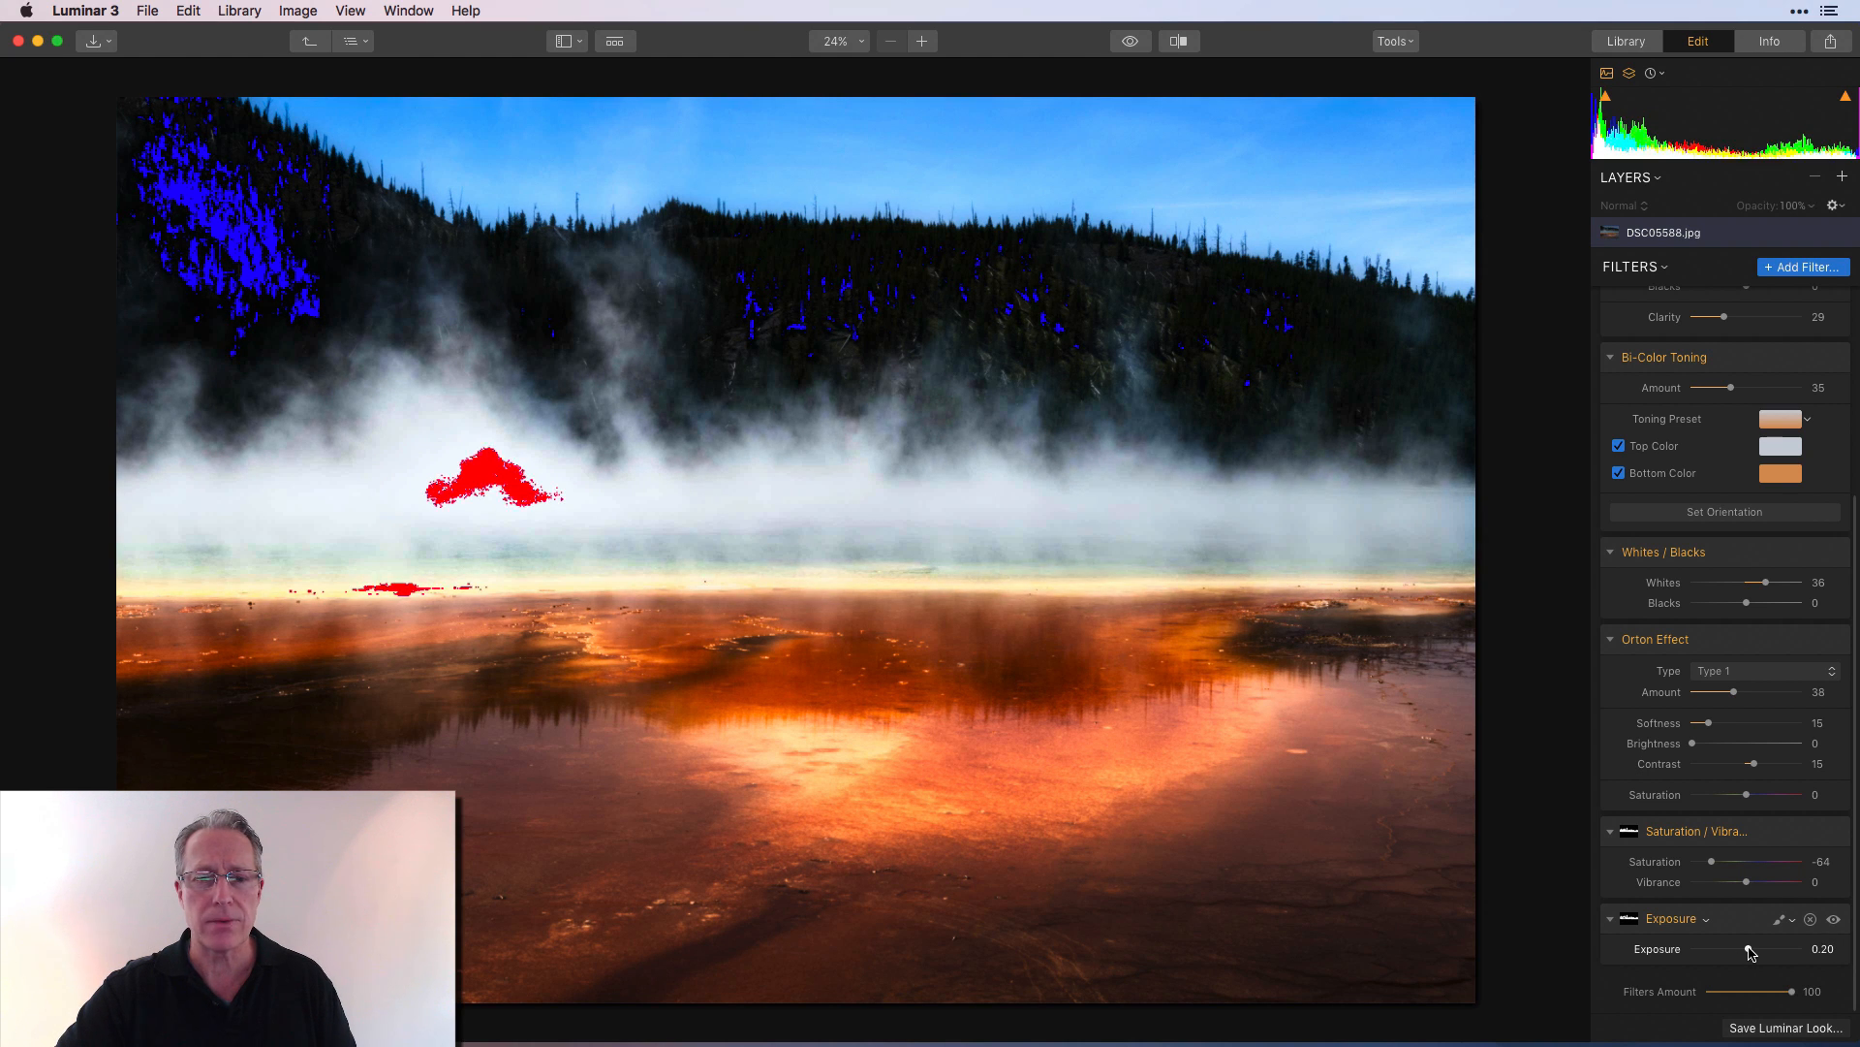
left_click(1846, 96)
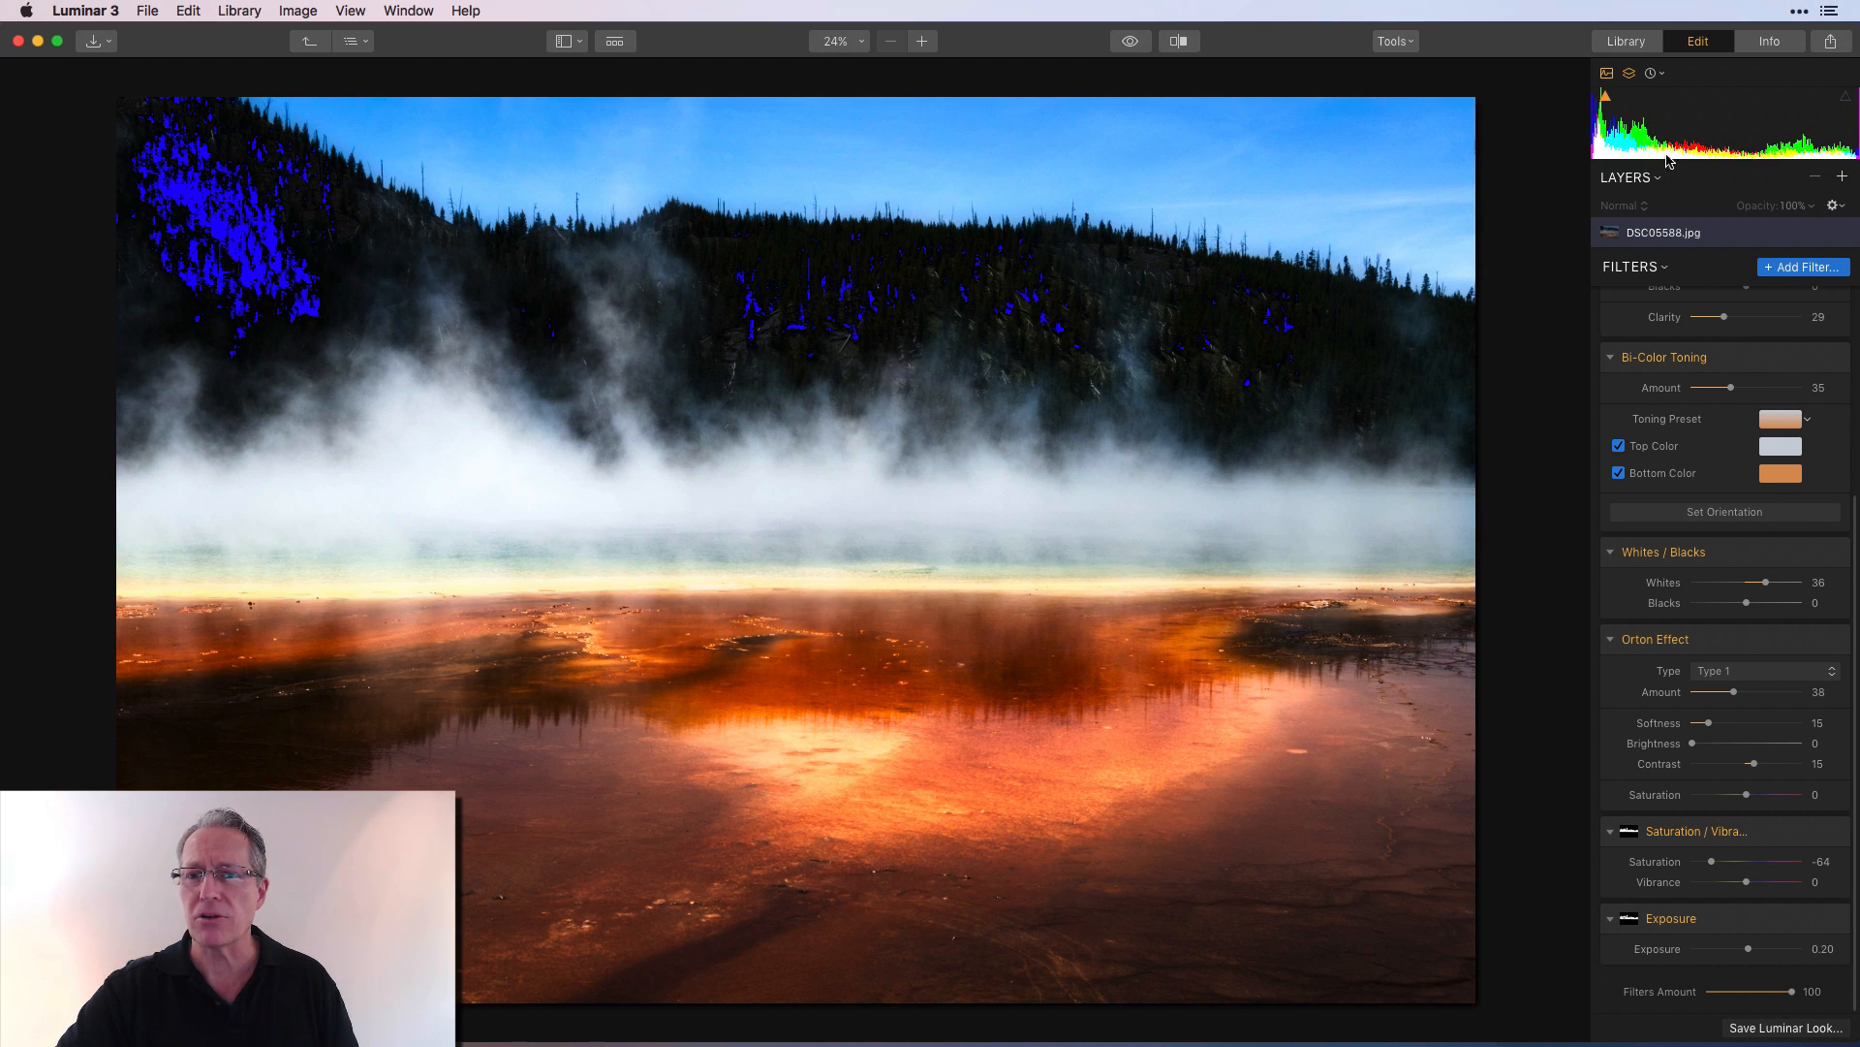
left_click(1605, 96)
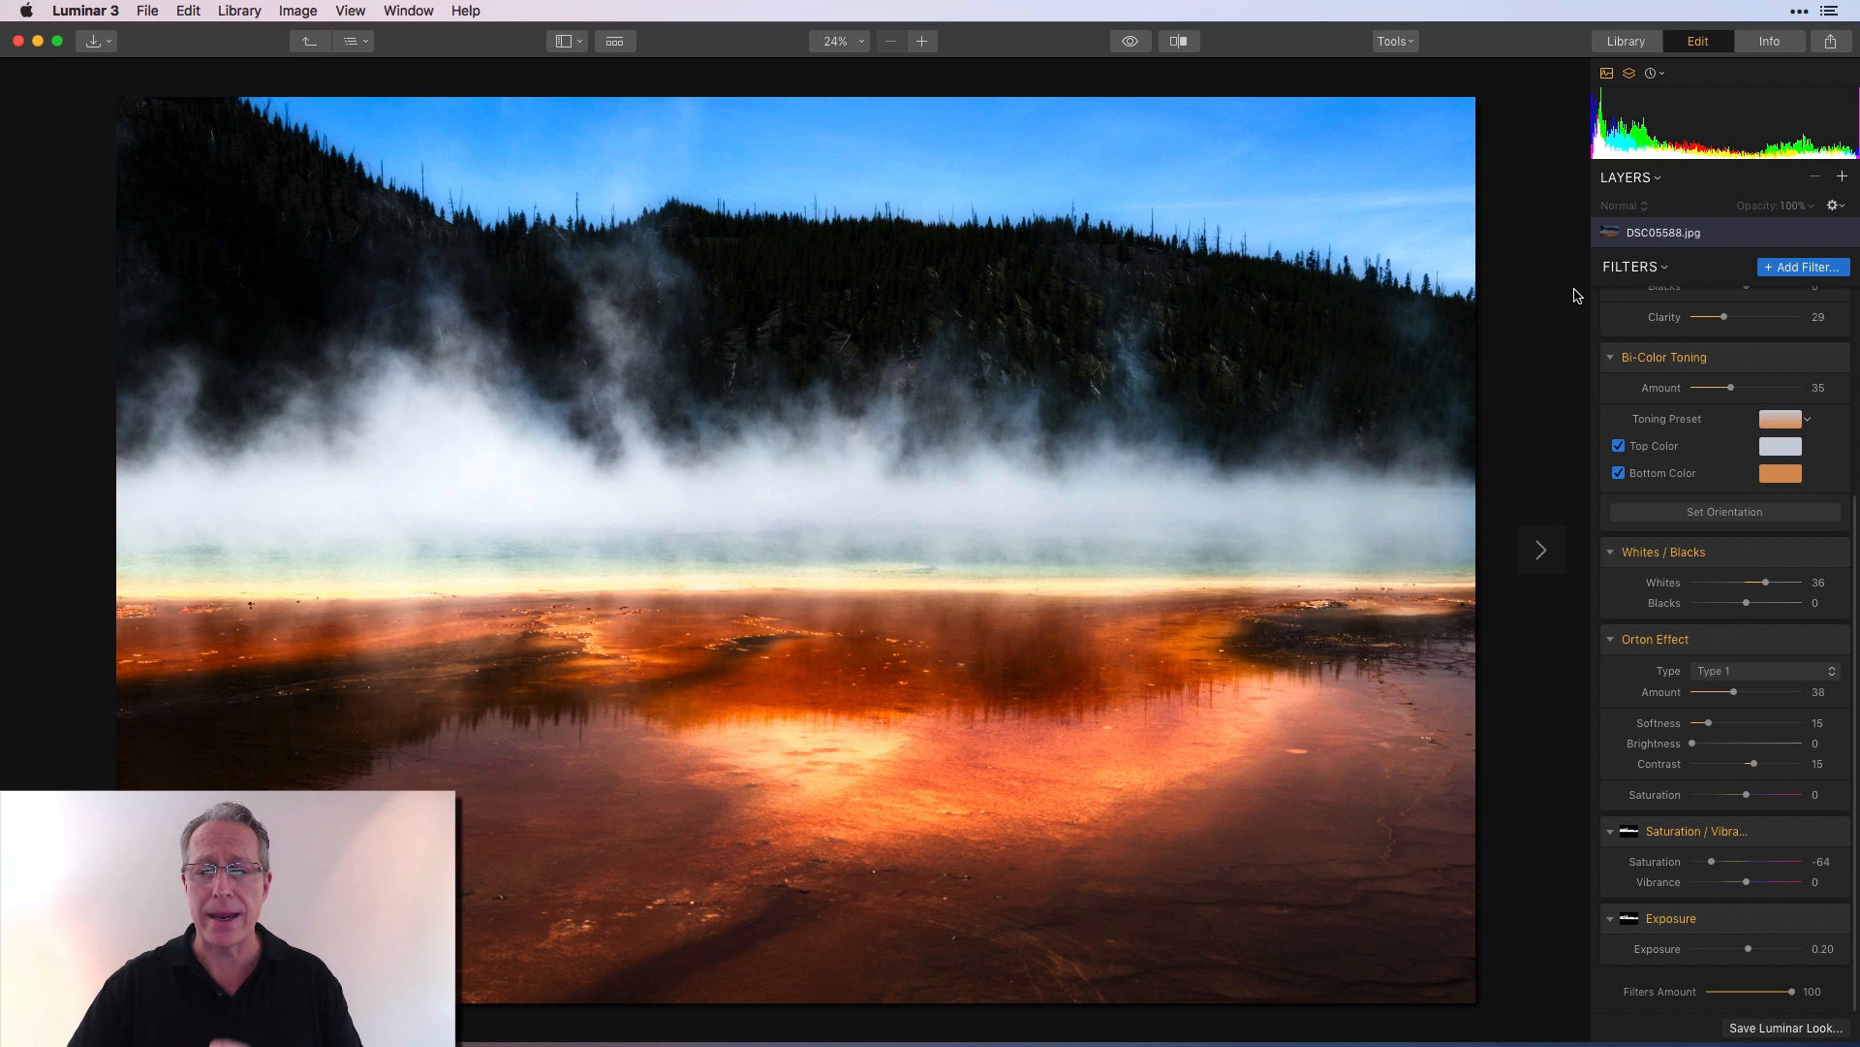
Check the shadow clipping once more with its warning on and off, and compare the edited photo with the original.
left_click(1605, 96)
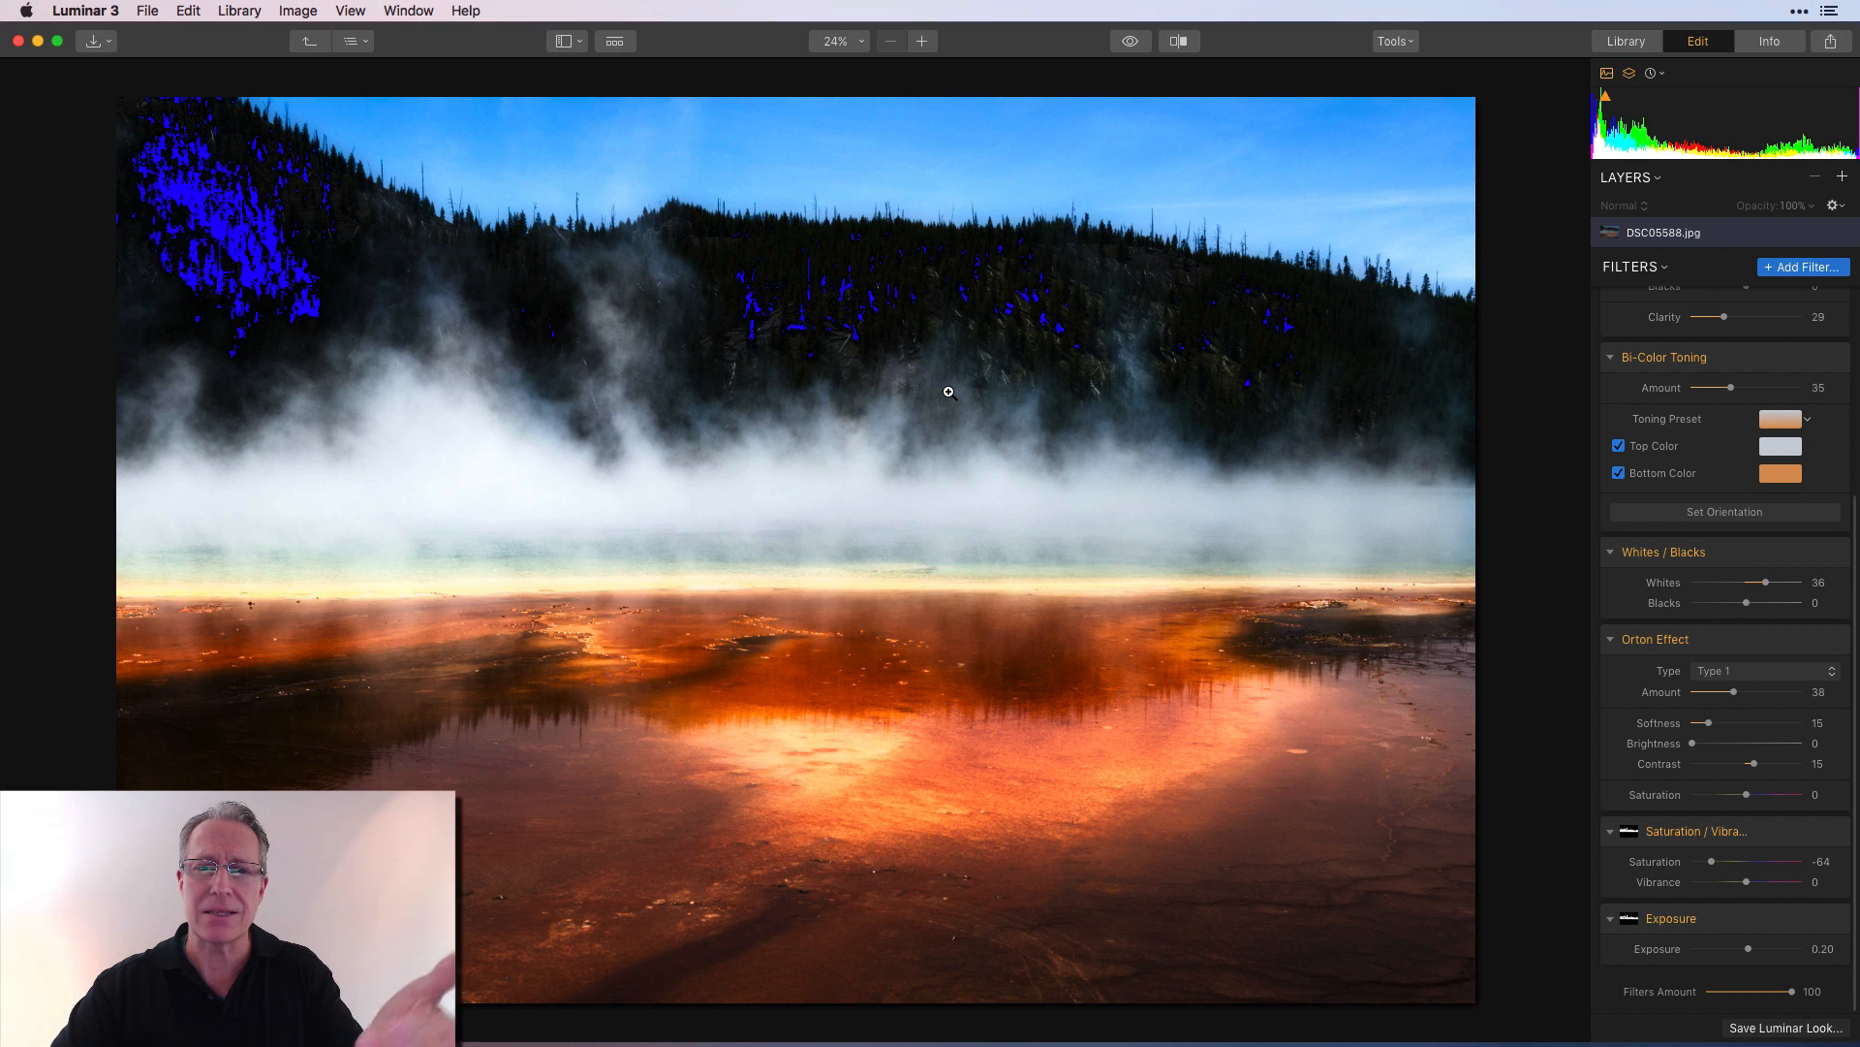
left_click(1606, 99)
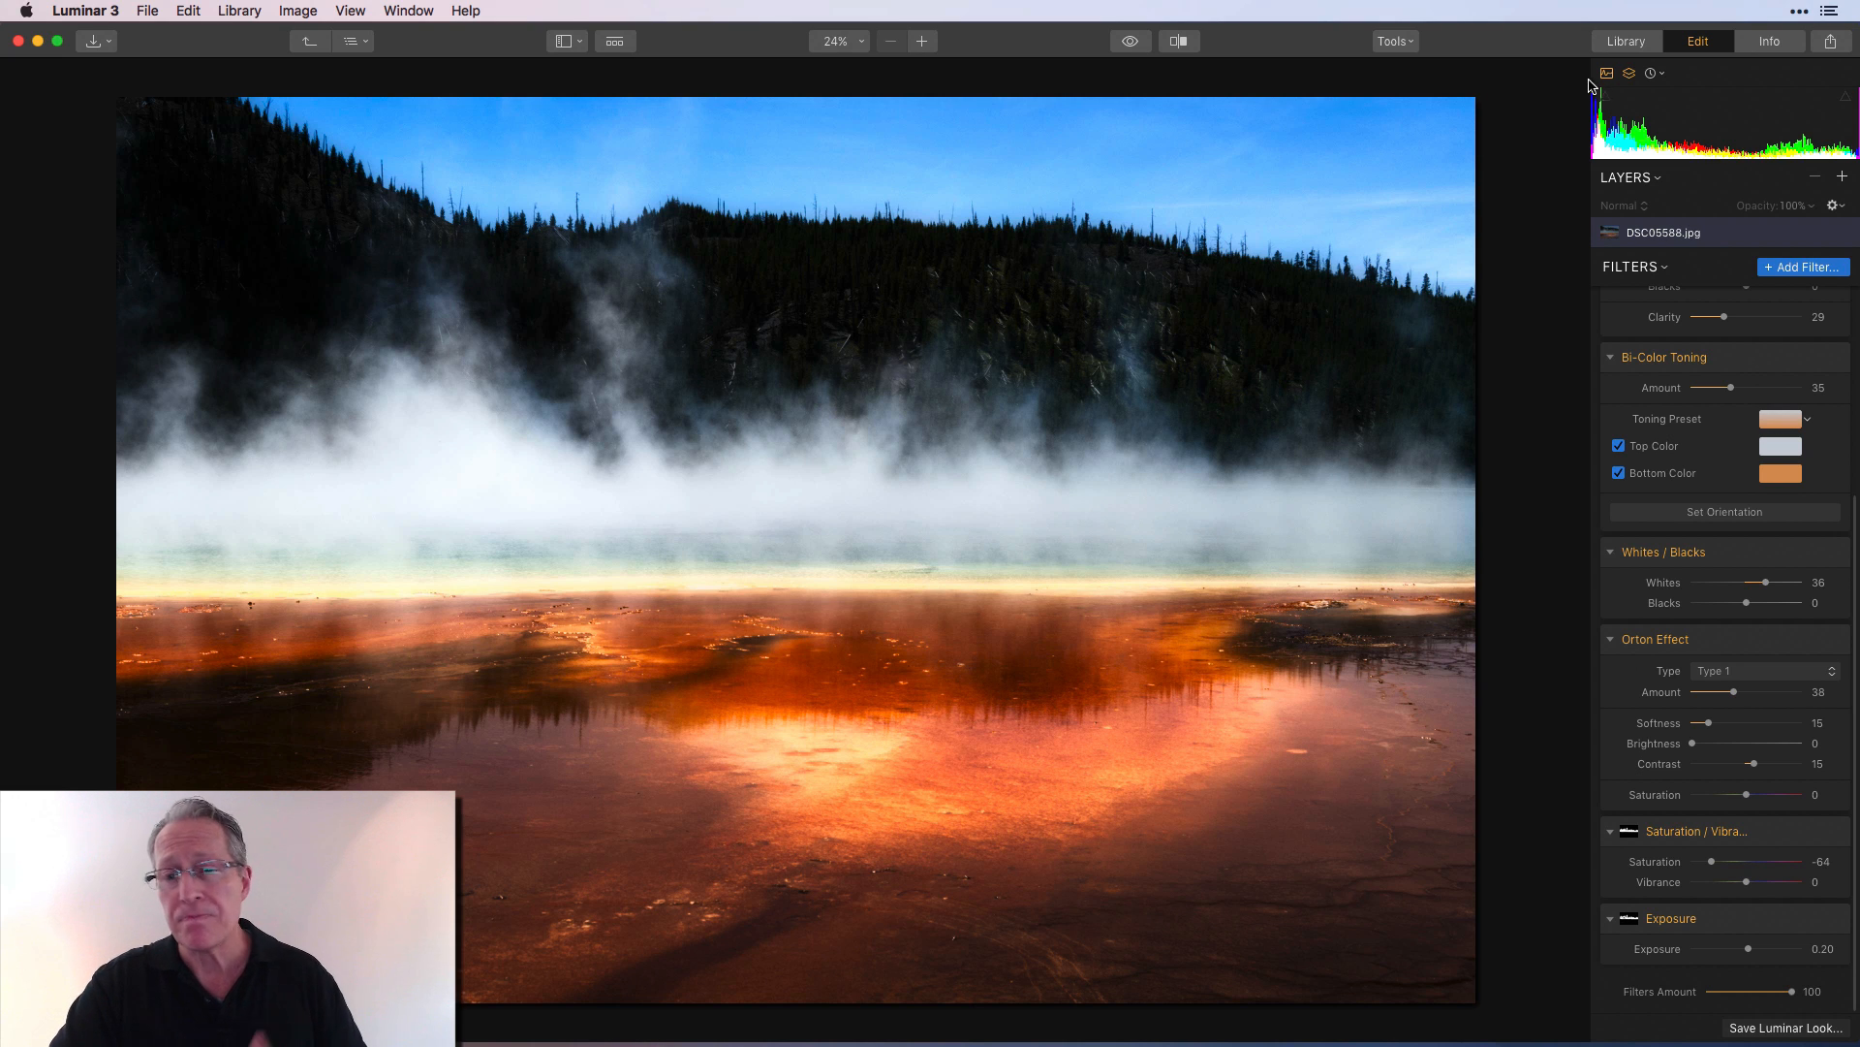
left_click(1131, 41)
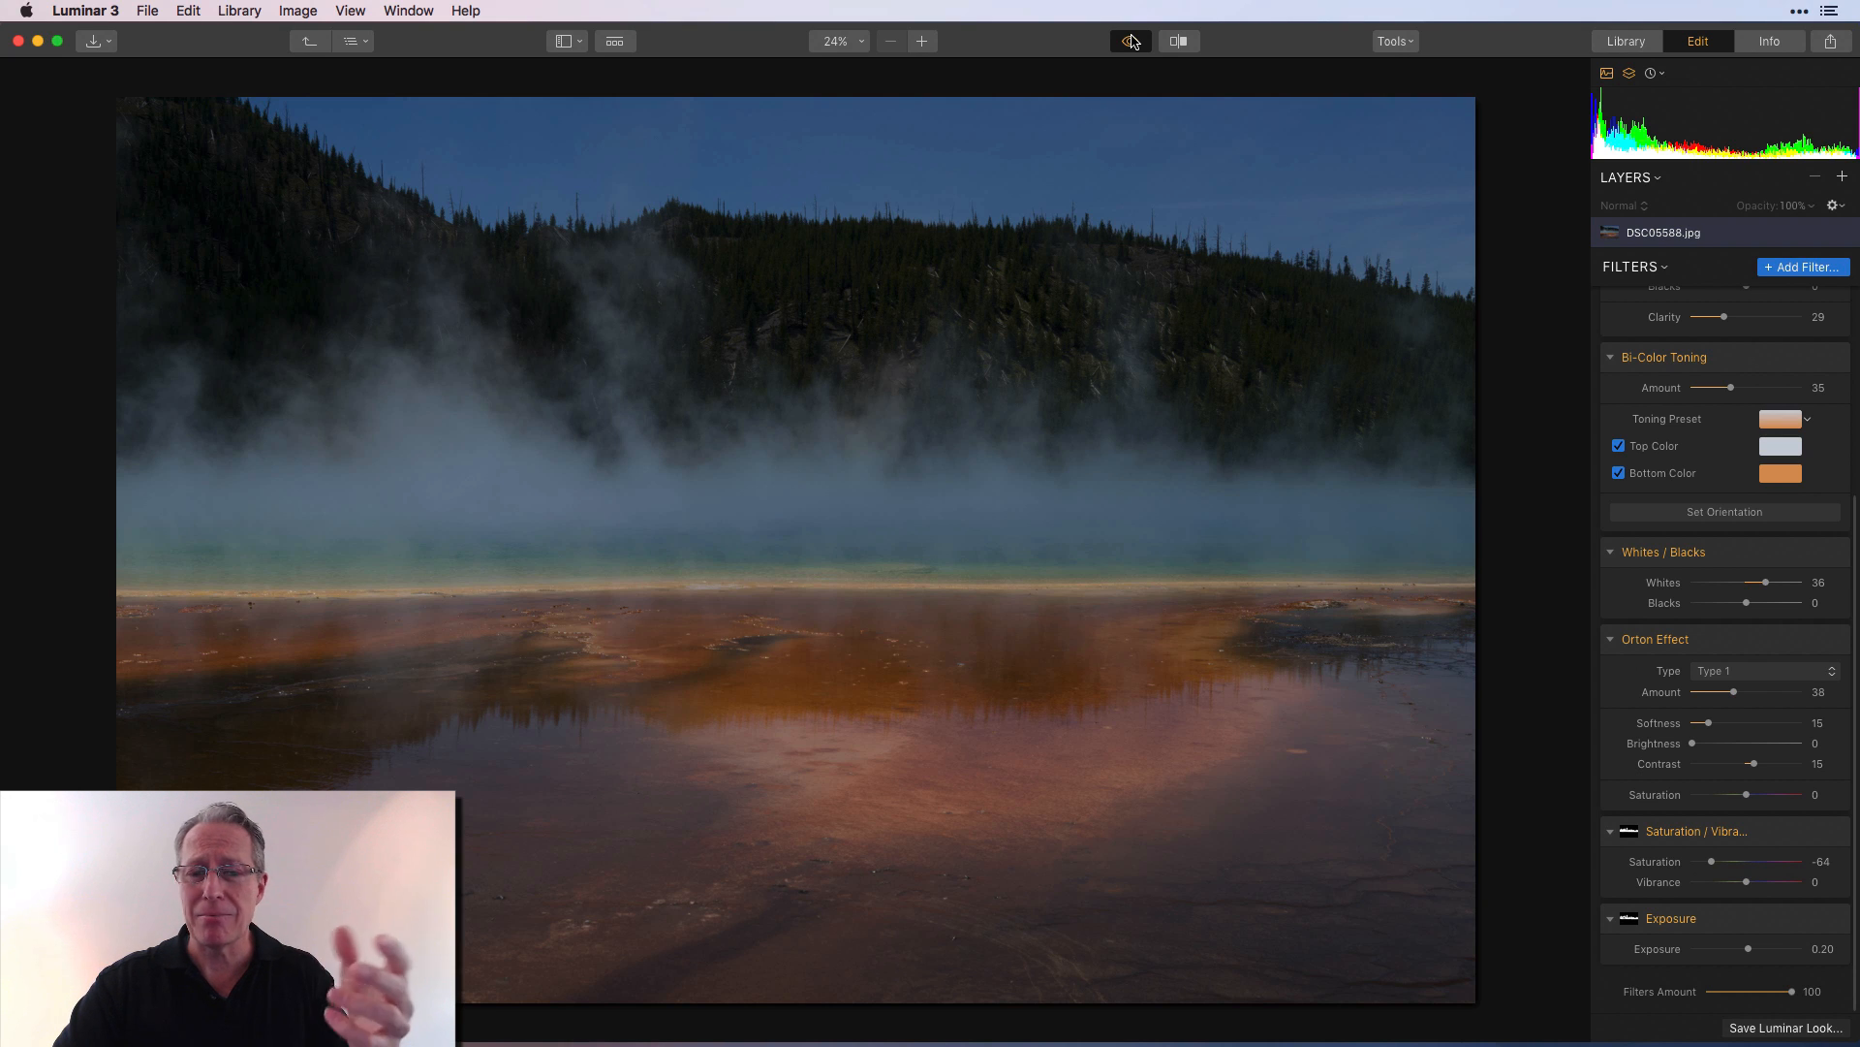
left_click(1132, 40)
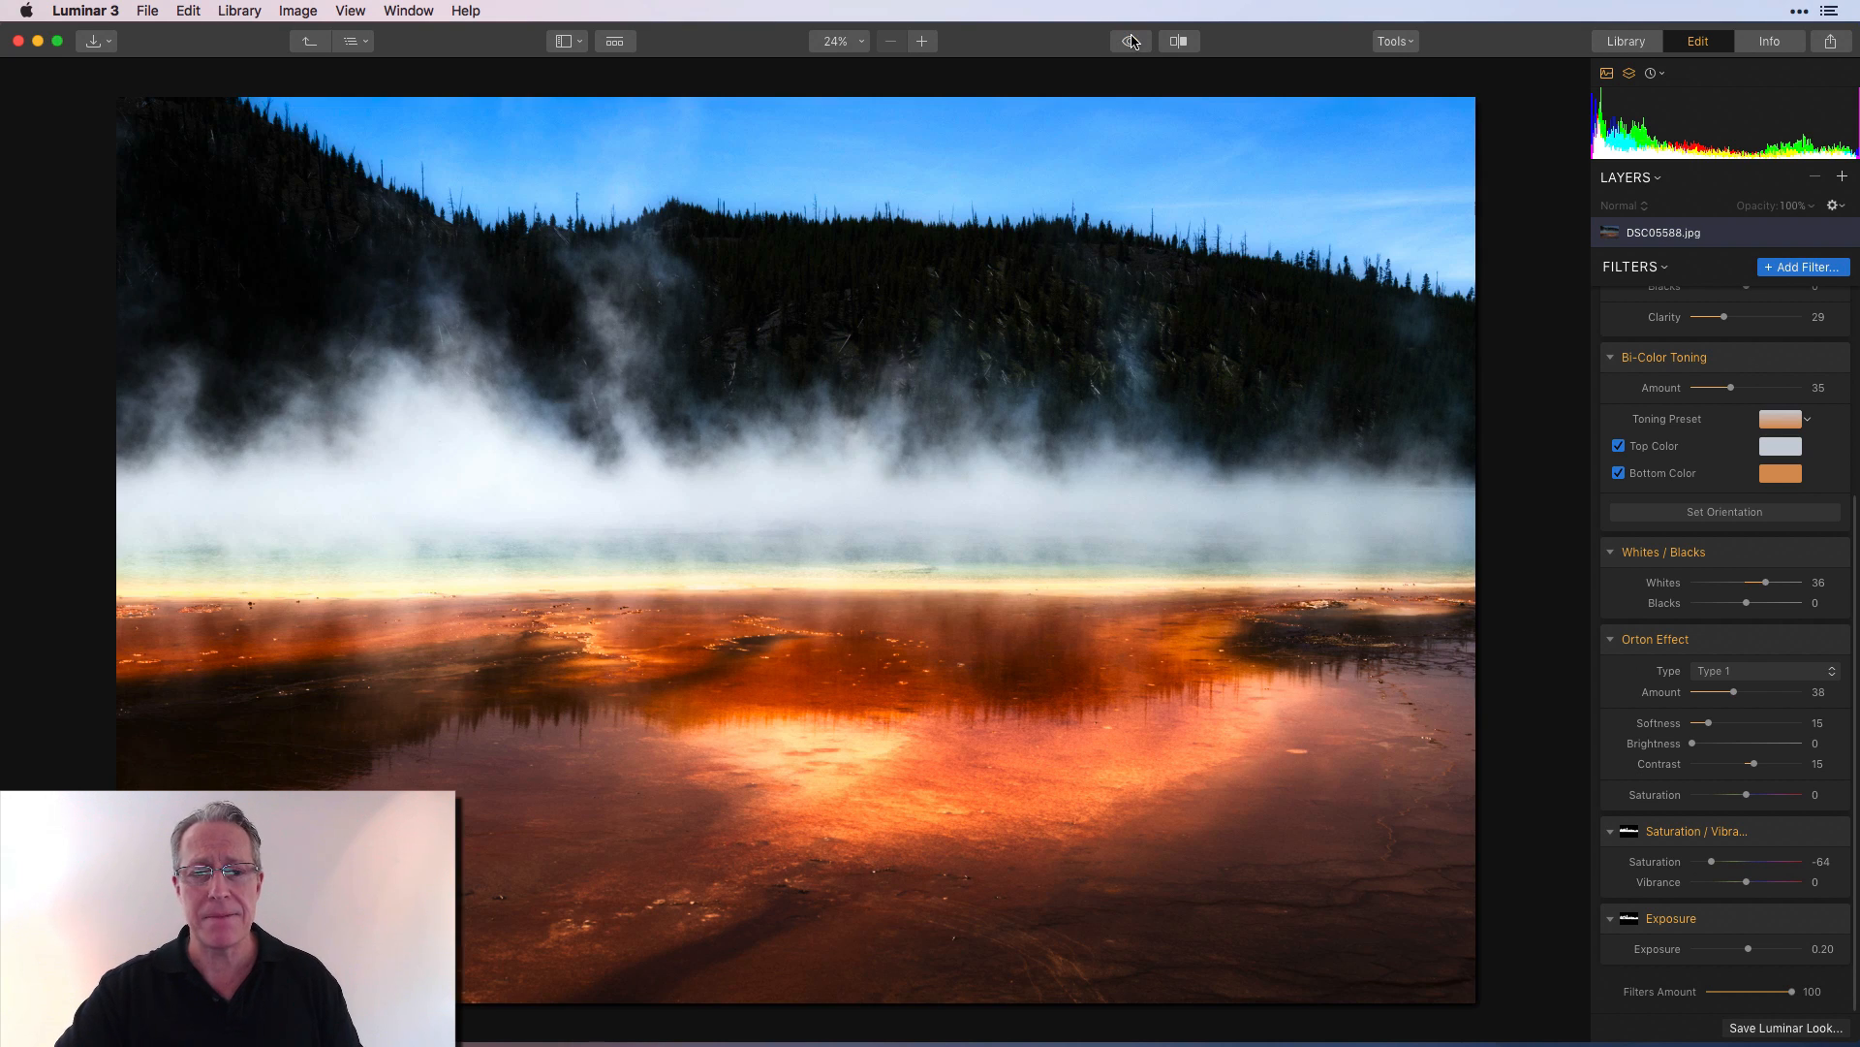